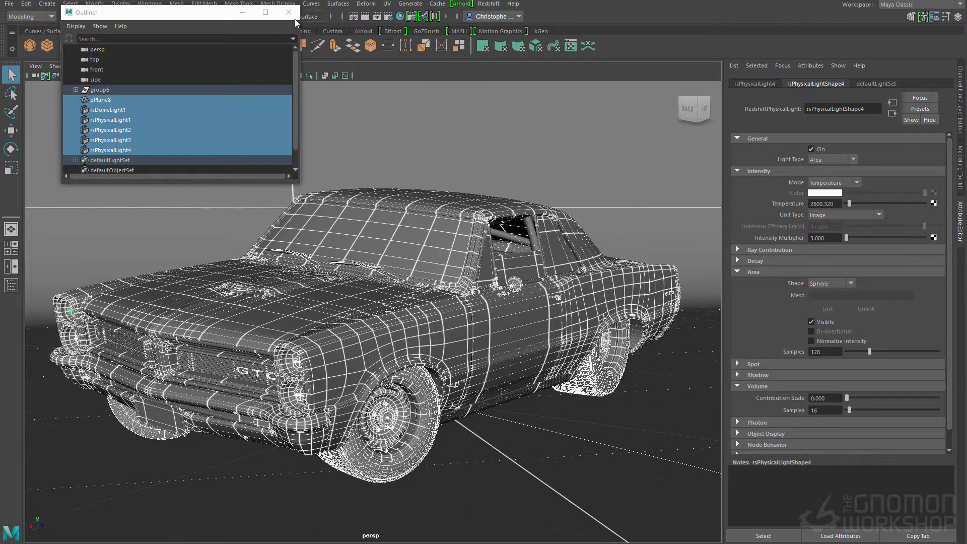
- Turn on smooth mesh preview for the main car body and select the door panel
alt+right_drag(350, 91, 445, 292)
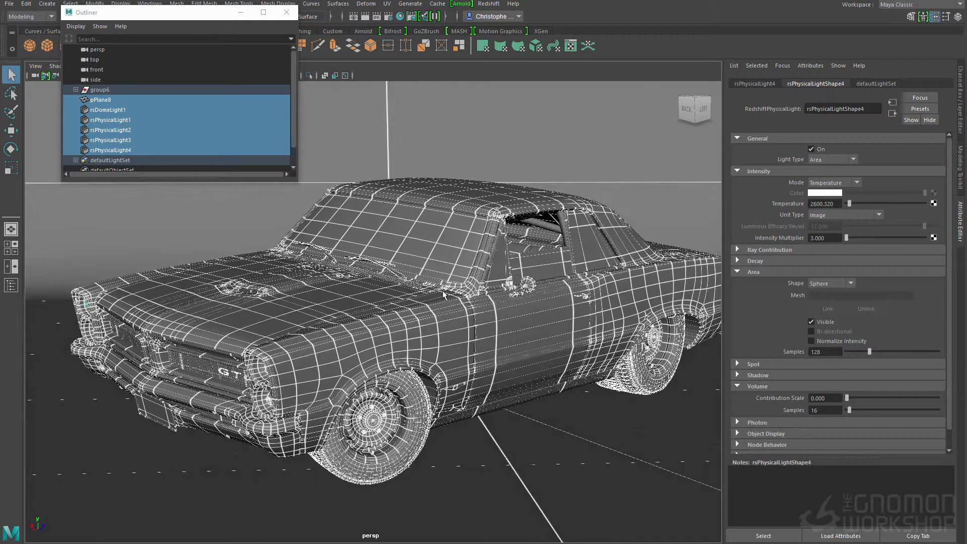
click(455, 287)
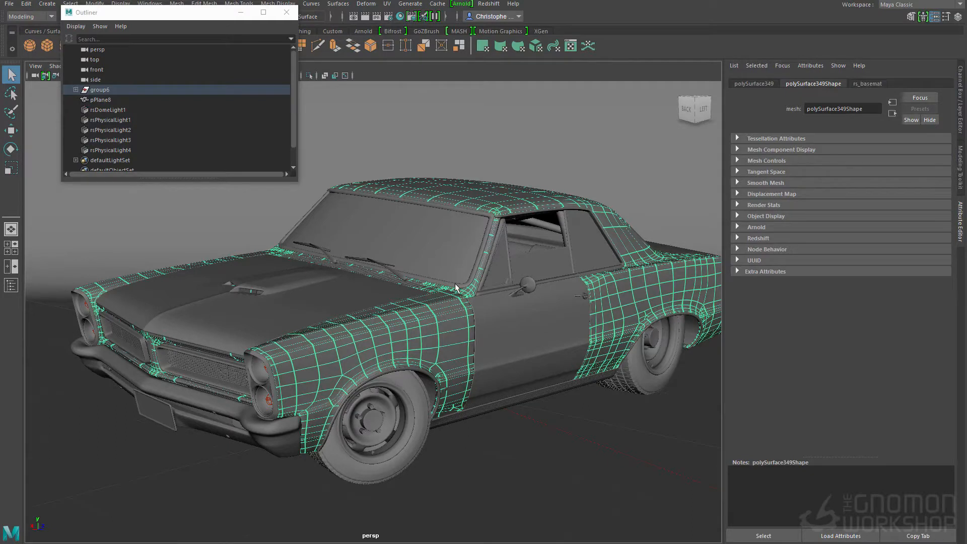
key(3)
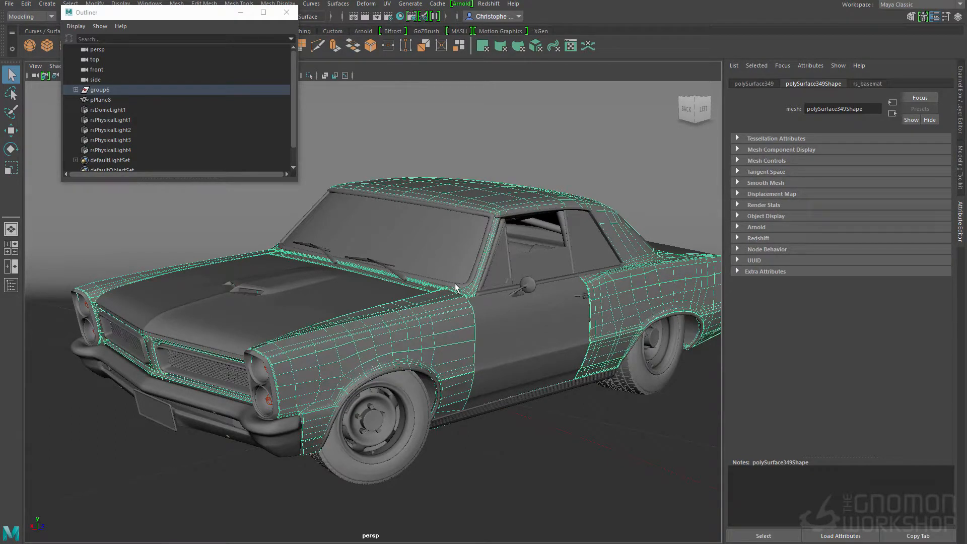
alt+drag(454, 283, 495, 253)
click(515, 307)
alt+middle_drag(495, 253, 482, 261)
alt+drag(483, 261, 591, 276)
alt+drag(430, 302, 432, 290)
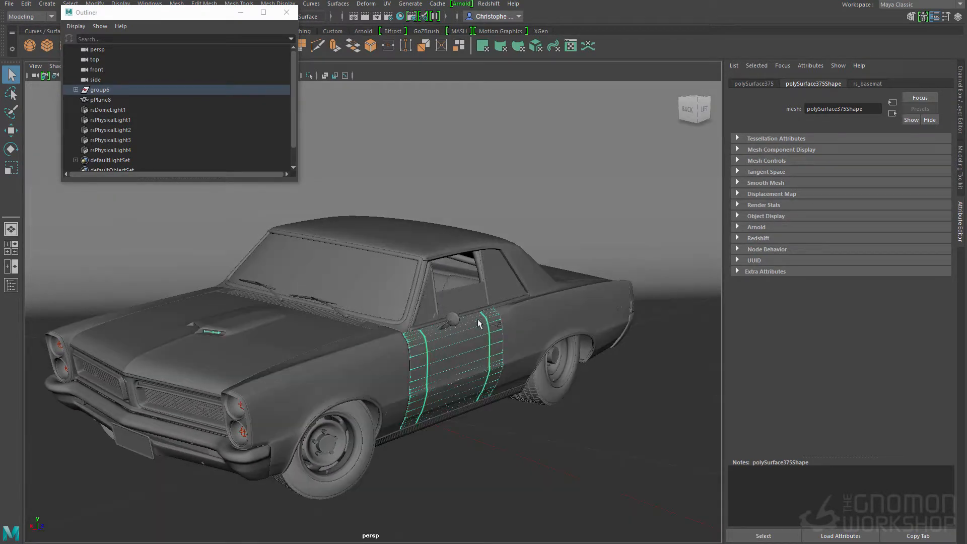
- Inspect the settings of rsDomeLight1 and its placement around the car
scroll(127, 101, down, 1)
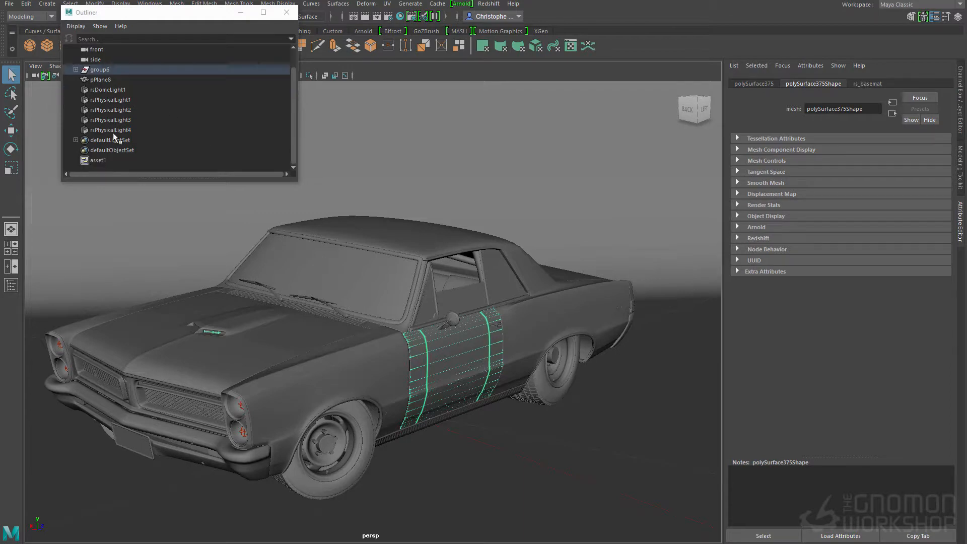
click(110, 89)
key(f)
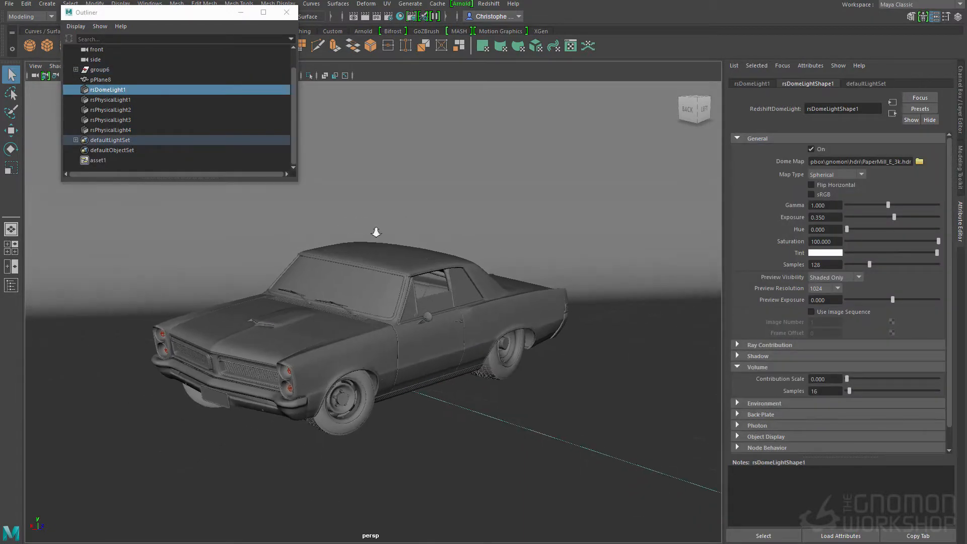
alt+drag(432, 185, 438, 274)
alt+middle_drag(385, 418, 379, 350)
alt+right_drag(379, 349, 695, 455)
alt+middle_drag(483, 282, 514, 261)
alt+right_drag(514, 261, 443, 272)
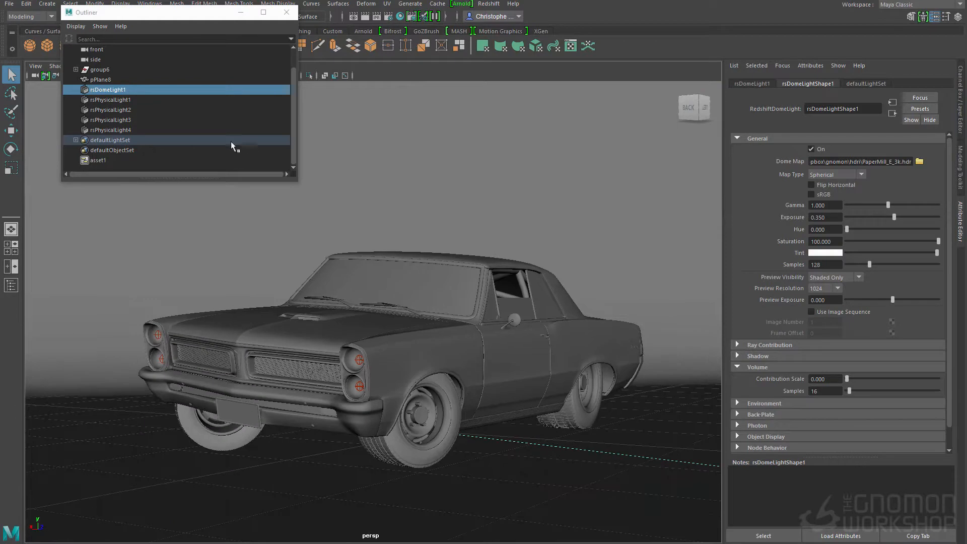
- Check the settings of the physical lights placed in the car's headlights, from rsPhysicalLight4 back to rsPhysicalLight1
click(127, 132)
key(Up)
key(Up)
key(Up)
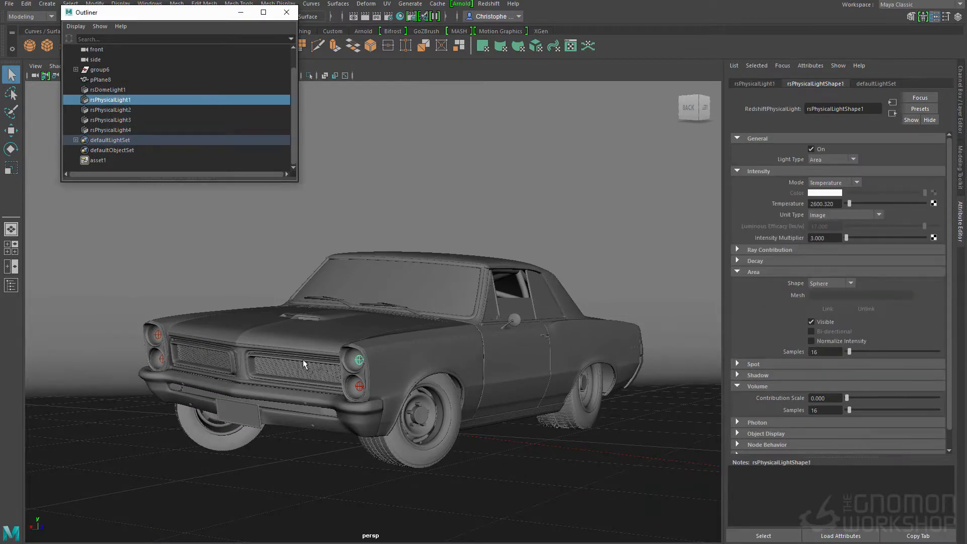
- Frame the car in a front three-quarter view and start a Redshift IPR render
alt+drag(345, 325, 472, 307)
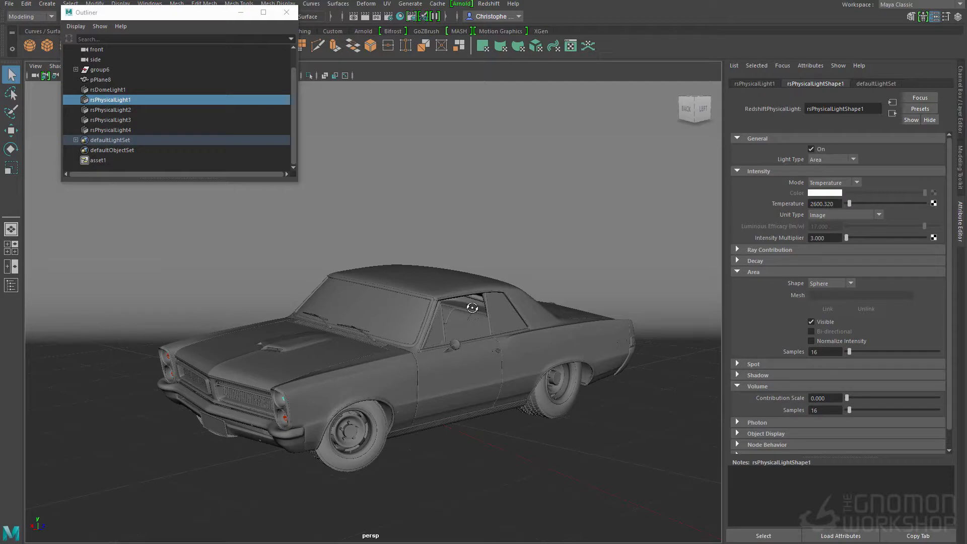
alt+drag(371, 297, 473, 302)
click(380, 20)
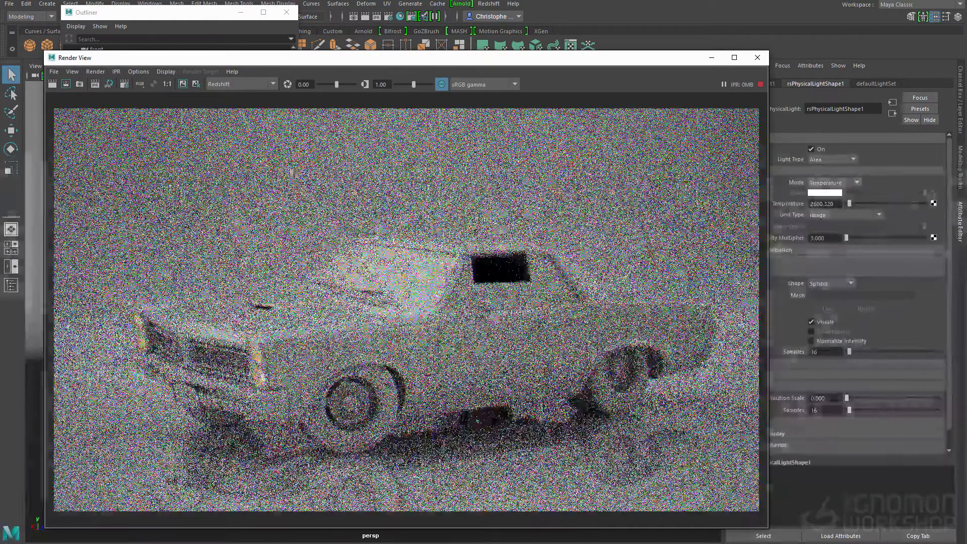
- Disable the persp camera's Redshift photographic exposure and check its bokeh settings
click(125, 12)
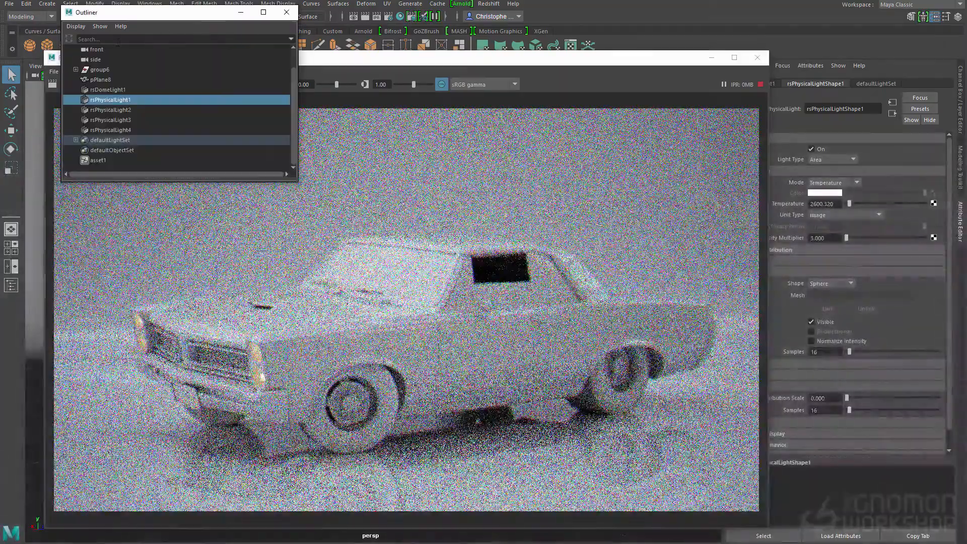
click(101, 52)
drag(494, 60, 439, 93)
click(844, 83)
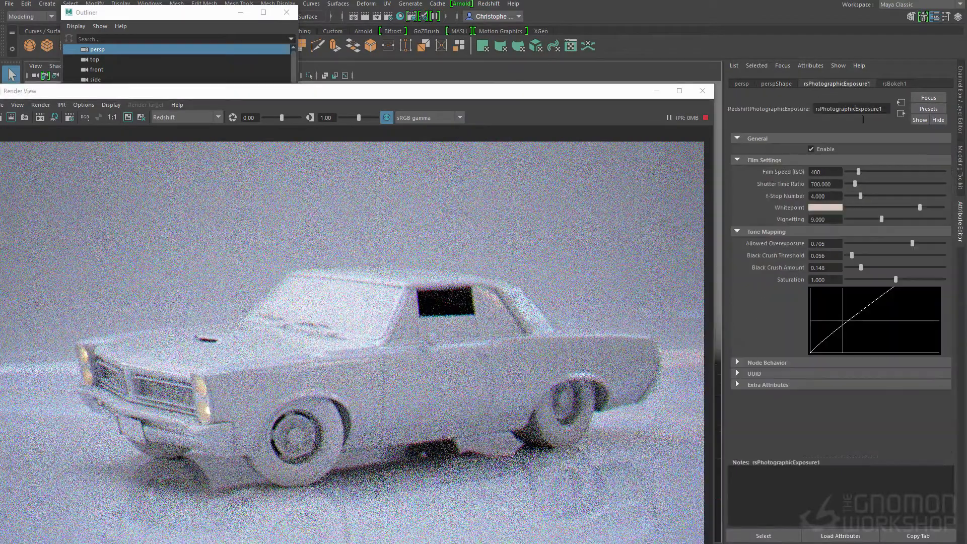
click(811, 149)
click(894, 84)
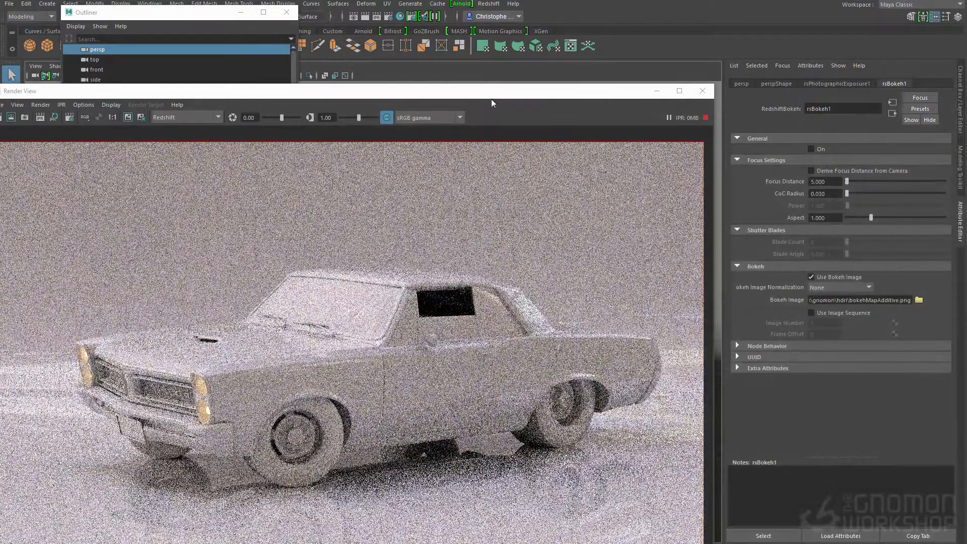
drag(491, 99, 586, 83)
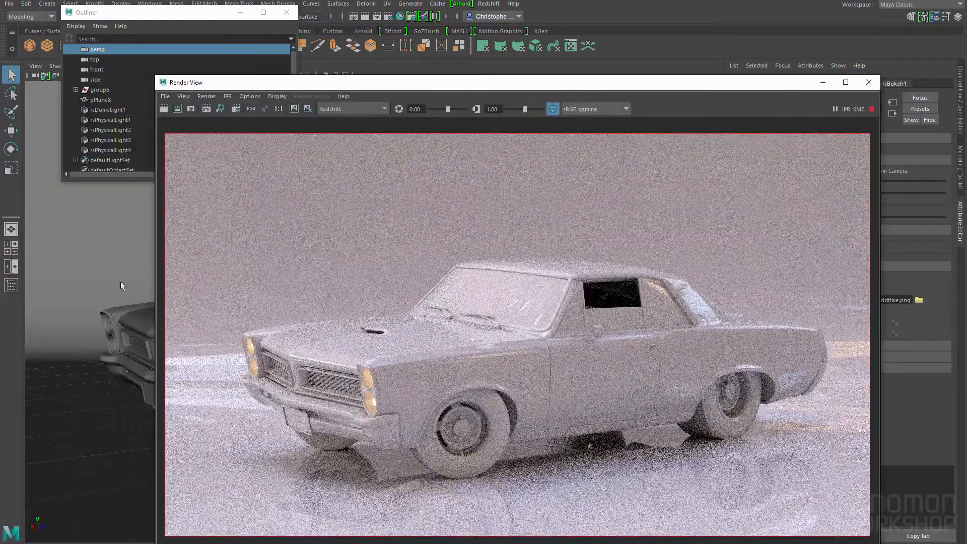
- Assign a new RedshiftMaterial to the ground plane pPlane8
click(100, 99)
key(space)
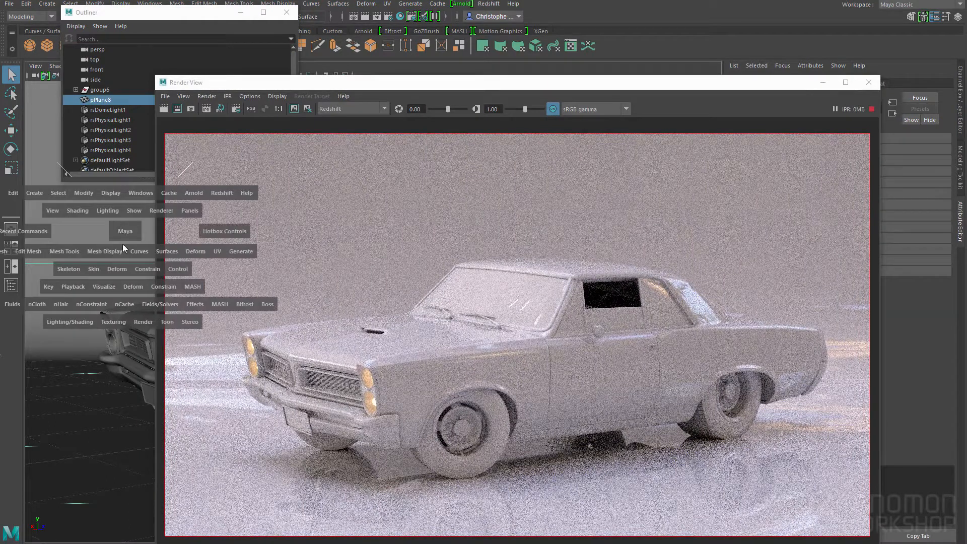
click(83, 323)
mouse_move(105, 382)
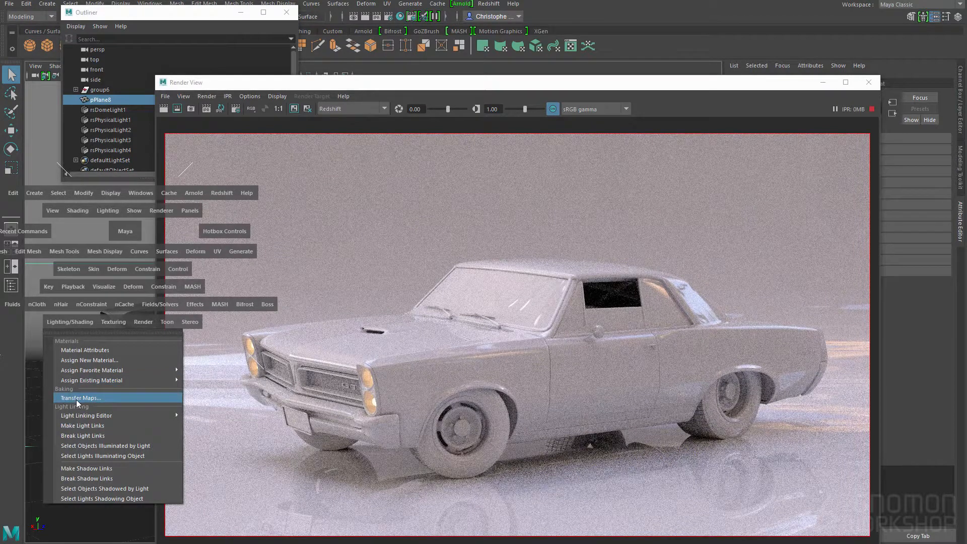
click(113, 360)
click(384, 249)
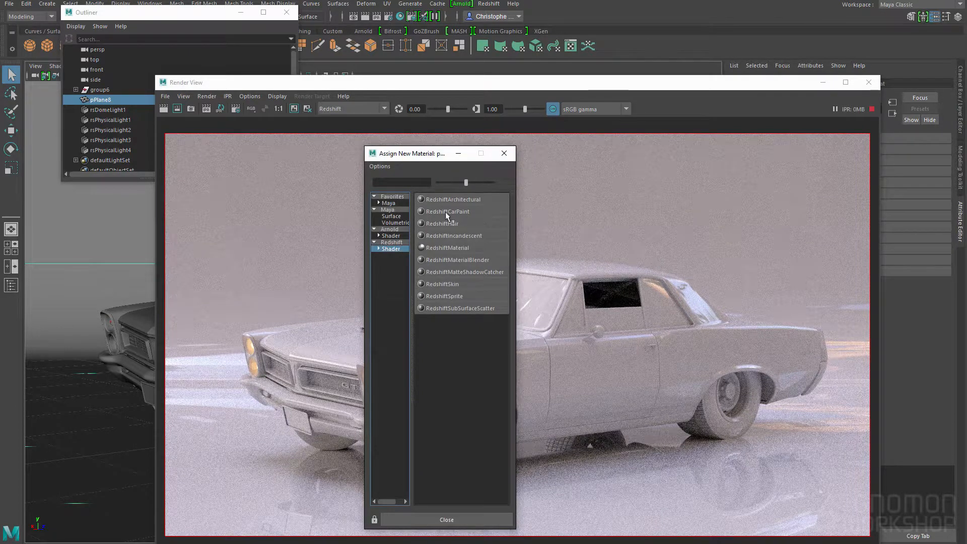
click(467, 245)
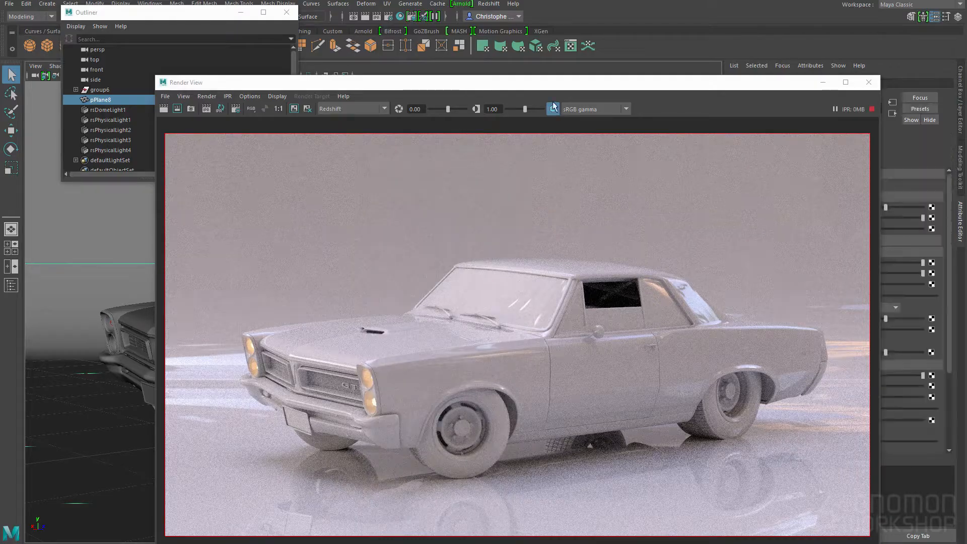
- Rename the ground plane's new material as ground
drag(494, 82, 354, 82)
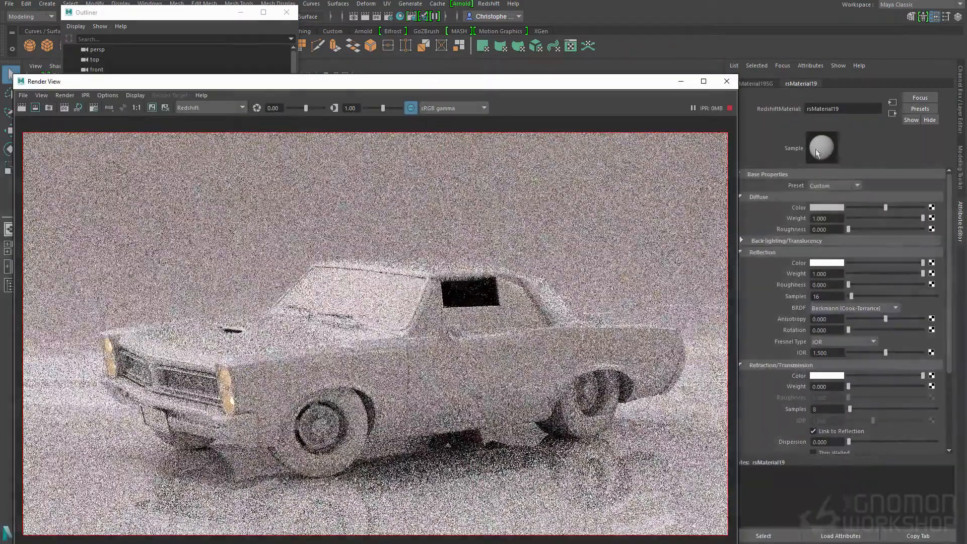
double_click(836, 108)
text(grounn)
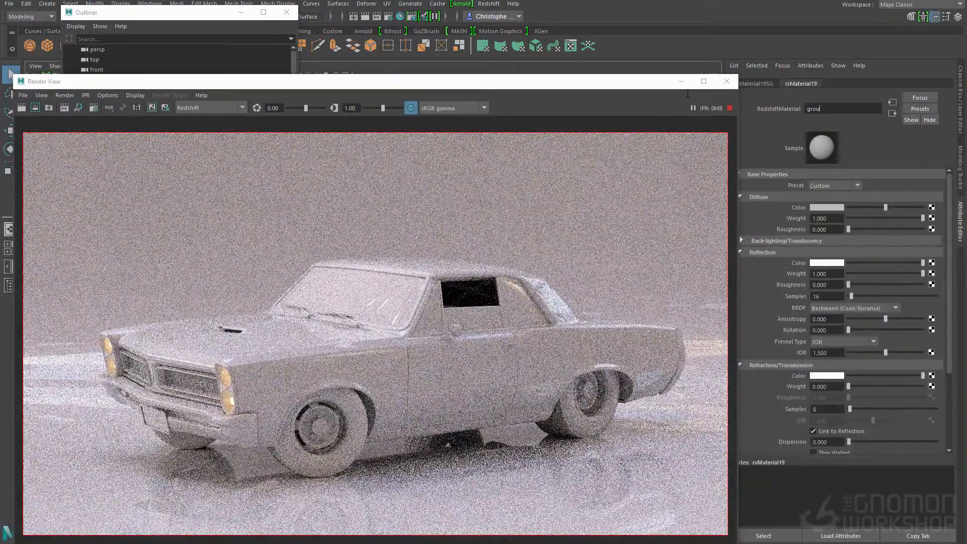
key(BackSpace)
text(d)
key(Return)
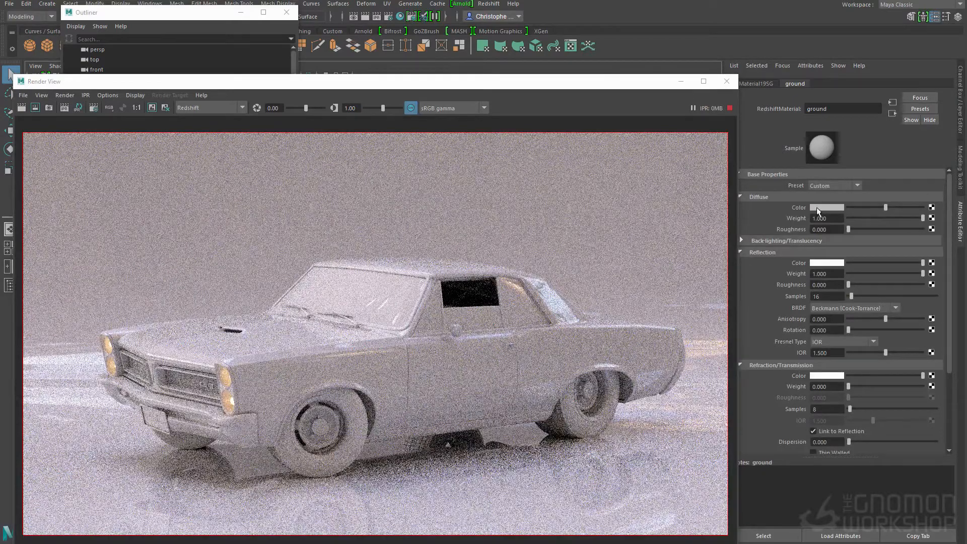
- Give the ground material a dark red diffuse color and a reflection roughness of about 0.952
click(816, 207)
drag(852, 224, 853, 218)
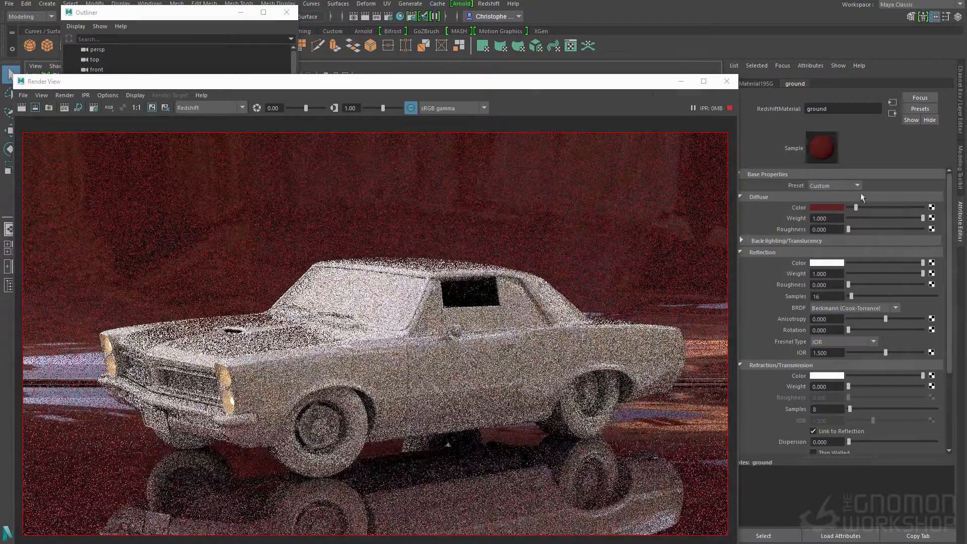
drag(856, 284, 918, 286)
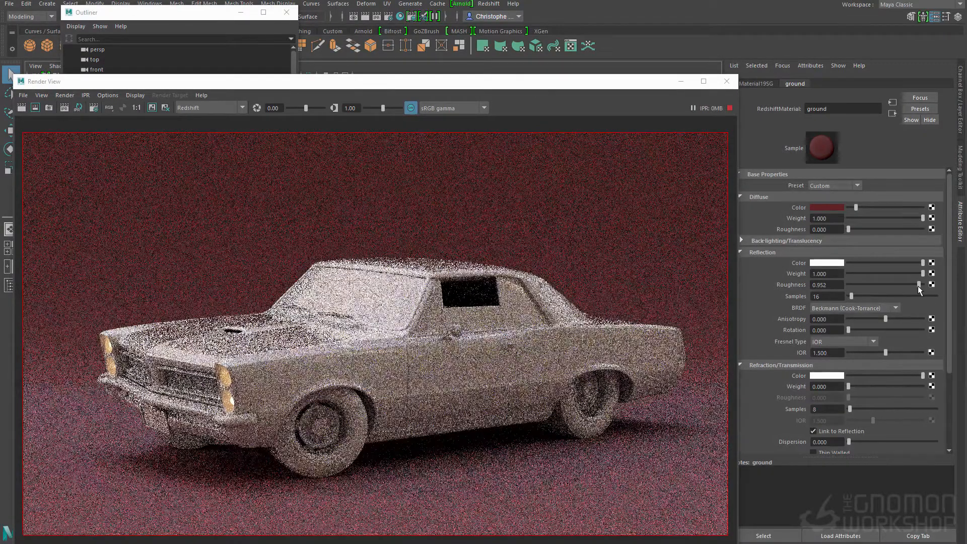
- Lower the ground's diffuse weight to about 0.377 and change its diffuse color to a deeper, more saturated dark red
click(876, 219)
drag(855, 207, 851, 207)
click(833, 207)
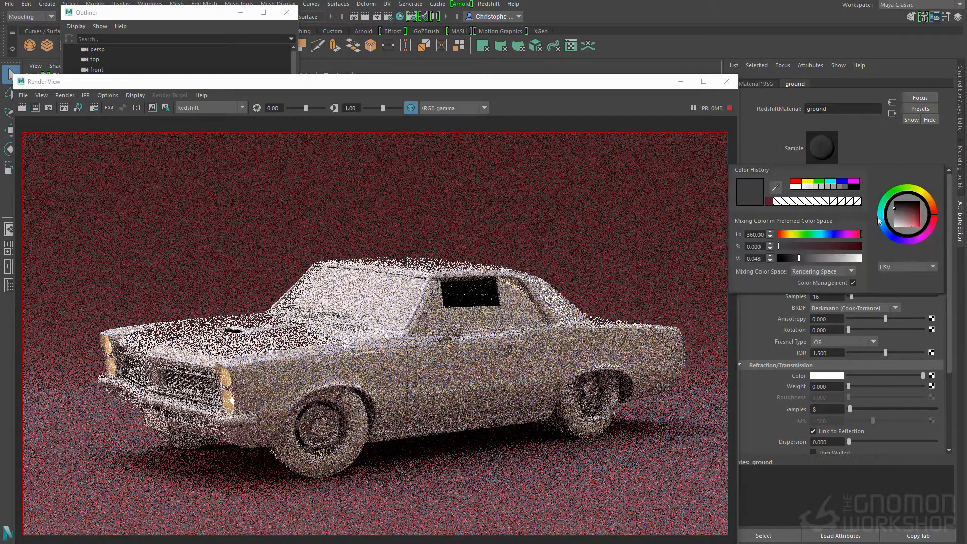
drag(913, 214, 923, 216)
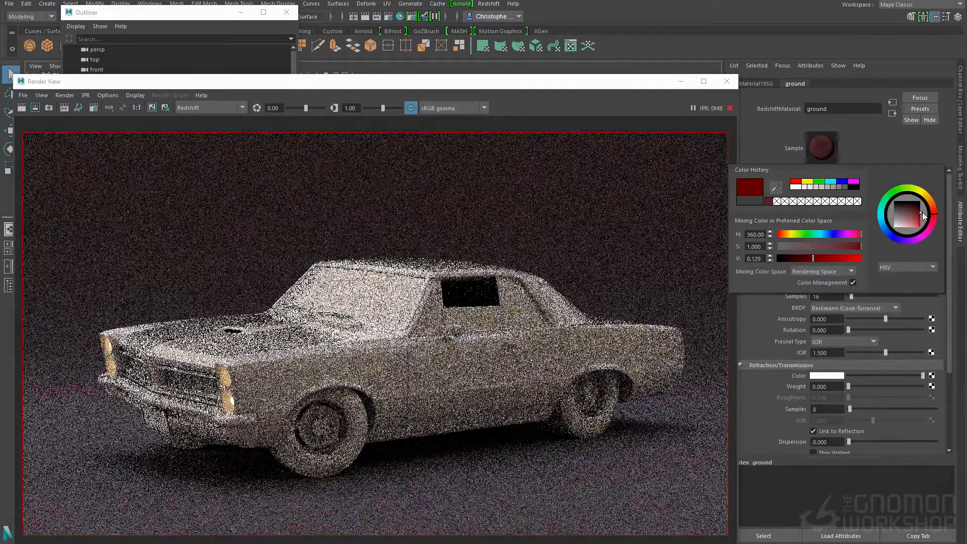
drag(916, 208, 923, 209)
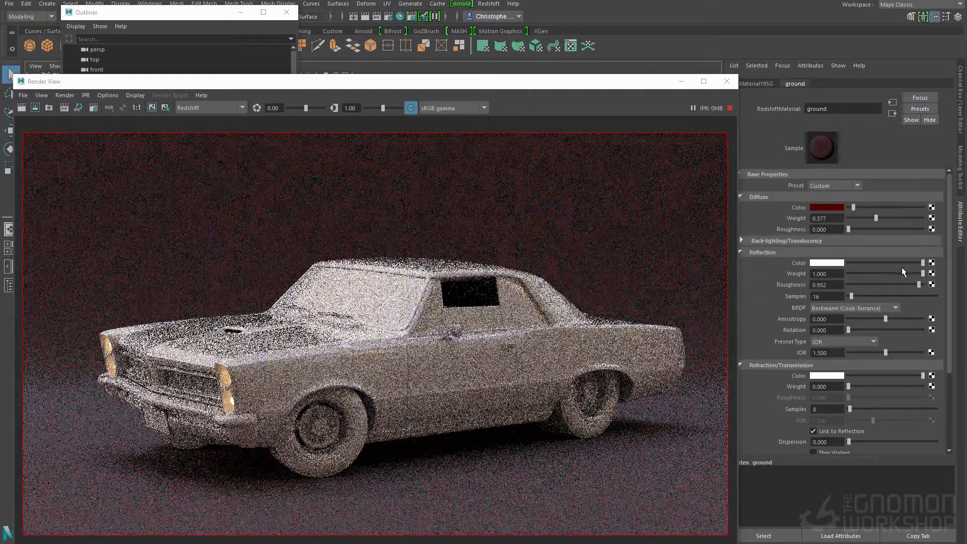
- Dim the ground material's reflection color to light grey and review its remaining attributes
drag(903, 264, 896, 262)
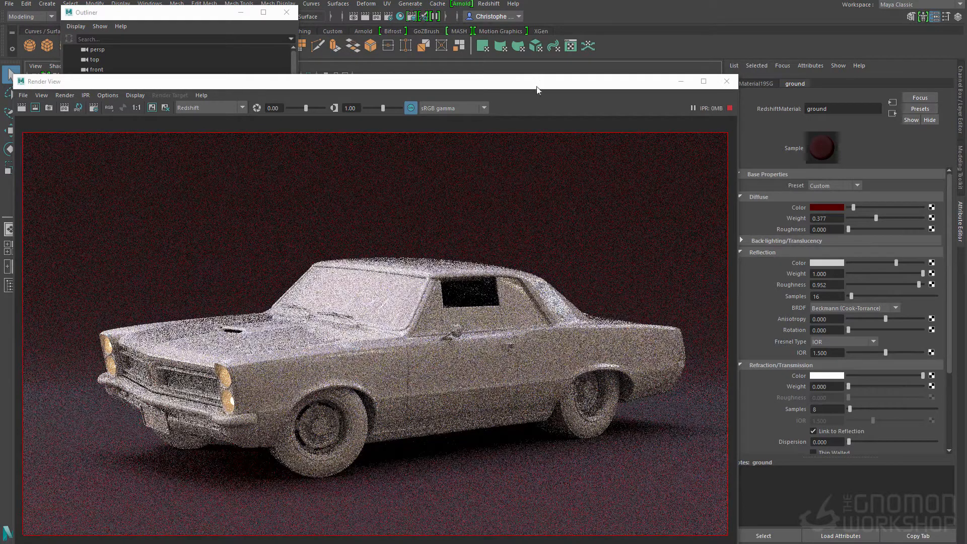
drag(542, 82, 619, 79)
scroll(909, 291, down, 5)
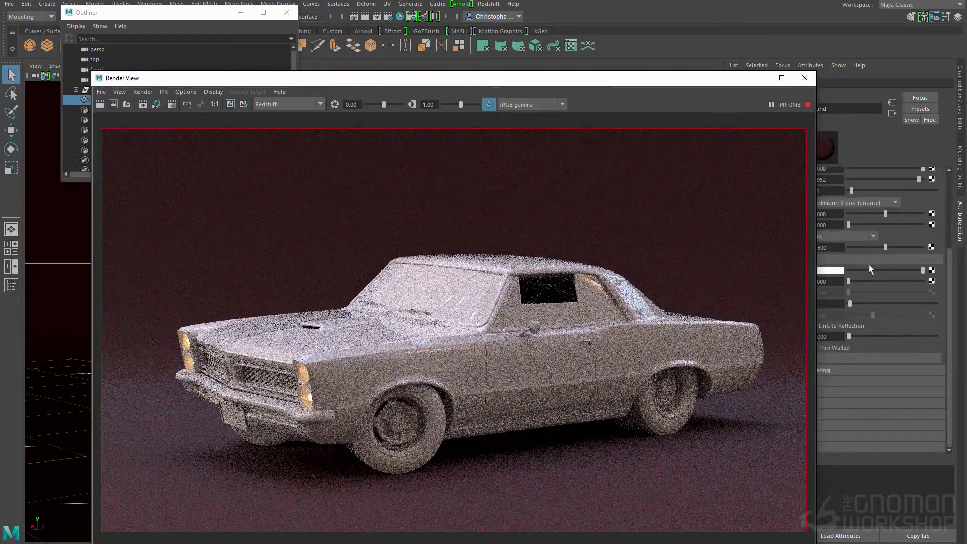
- Narrow the Render View window and place it so the rear of the car stays accessible in the viewport
drag(688, 82, 573, 86)
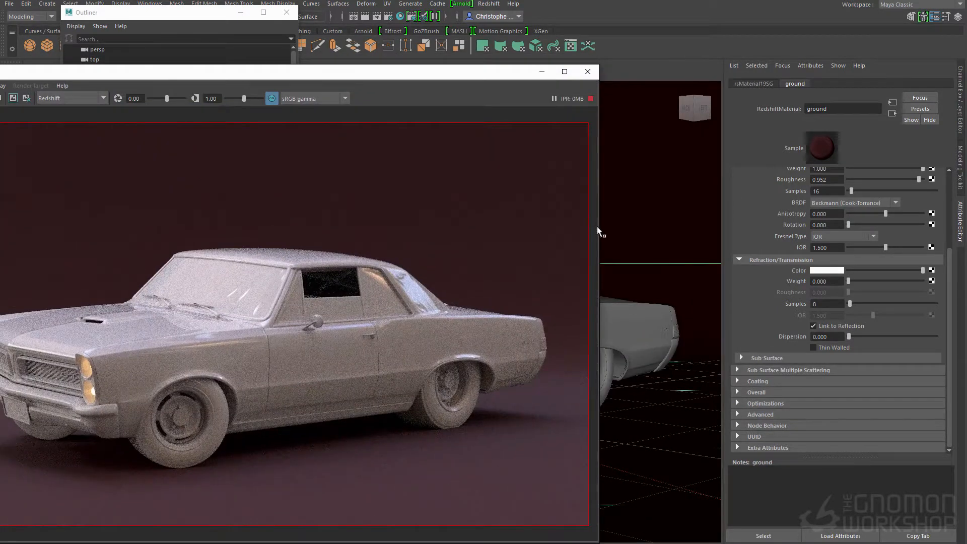
drag(599, 228, 357, 207)
drag(289, 75, 421, 55)
- Assign a new RedshiftCarPaint material to the main car body and the door
click(558, 323)
click(509, 340)
key(space)
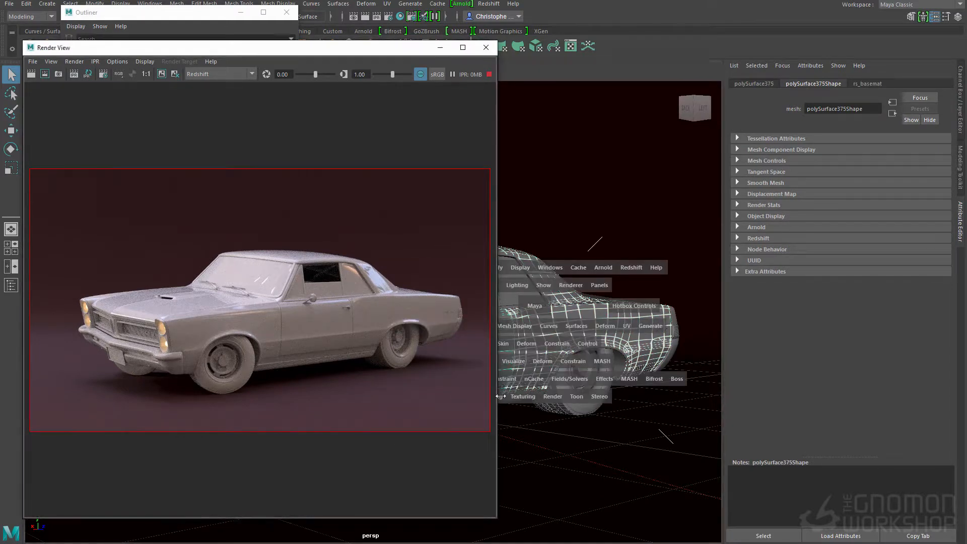
click(502, 397)
mouse_move(499, 449)
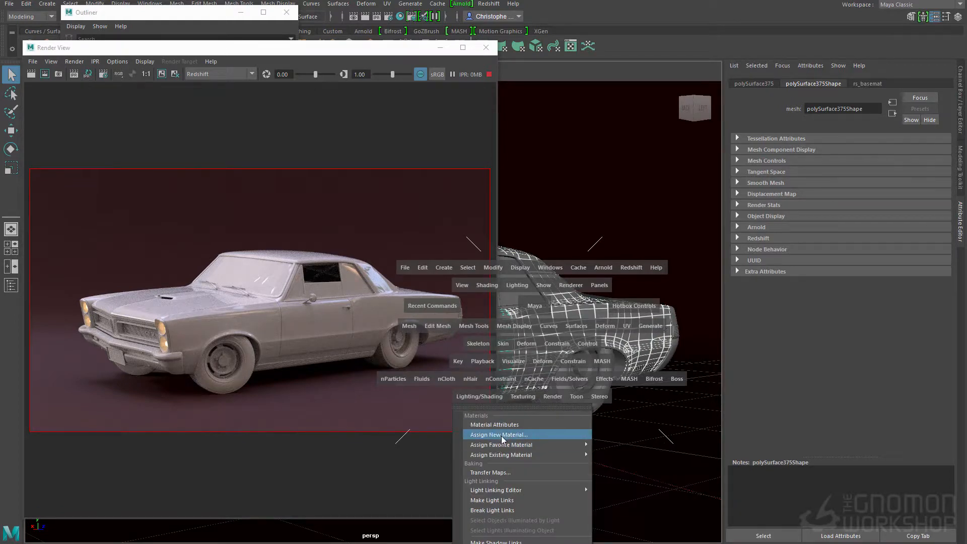
click(501, 436)
click(392, 242)
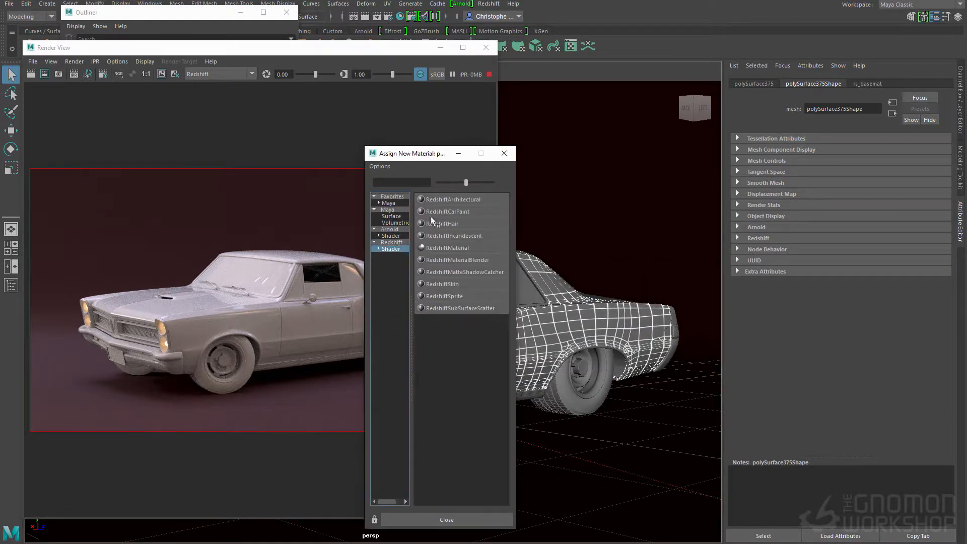
click(457, 211)
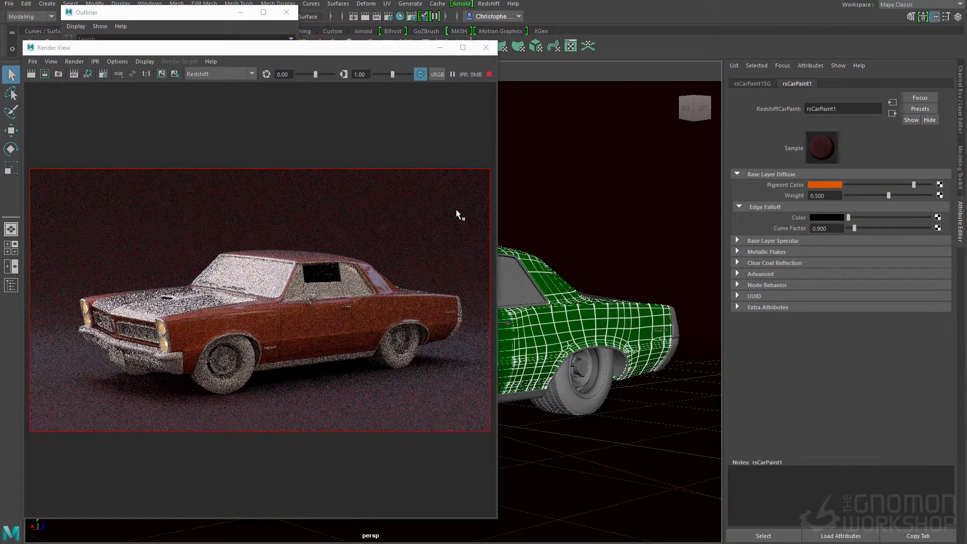
- Rename the car body's new paint material as carpaint
drag(365, 47, 604, 82)
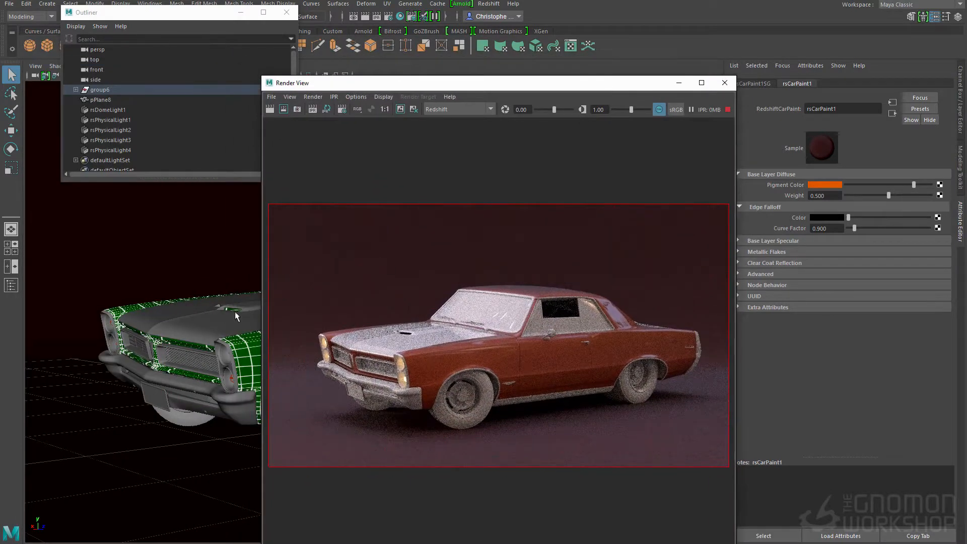
double_click(841, 109)
text(carpaint)
key(Return)
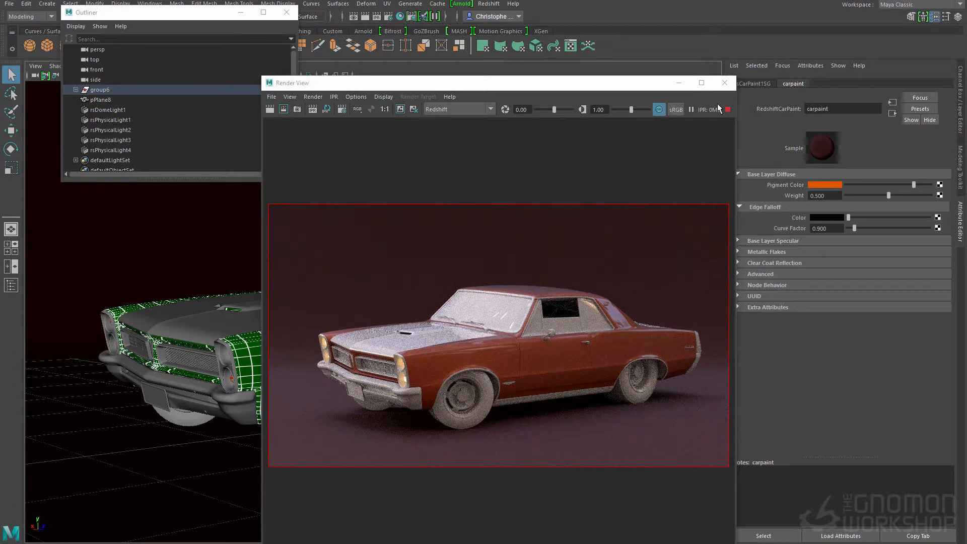
- Assign the existing carpaint material to the car's hood
click(203, 324)
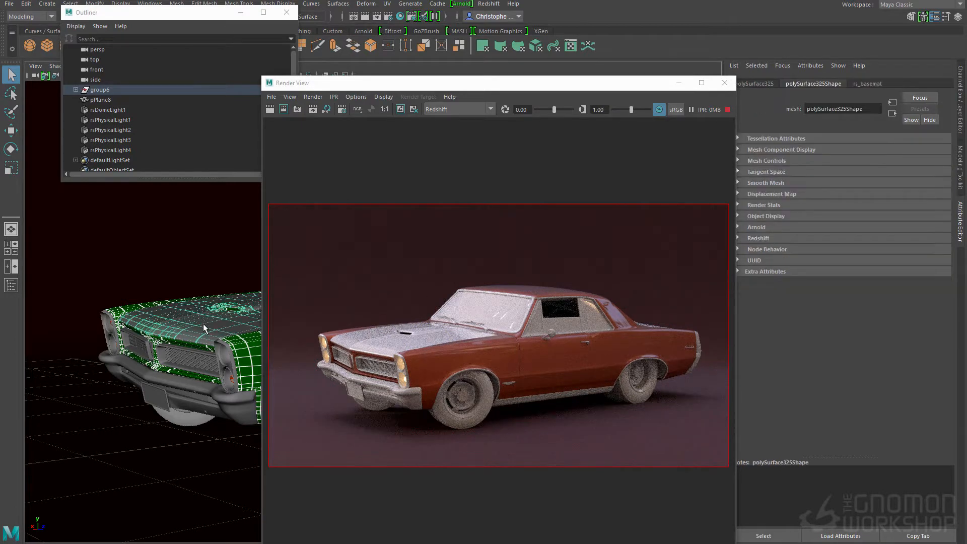
key(space)
click(166, 415)
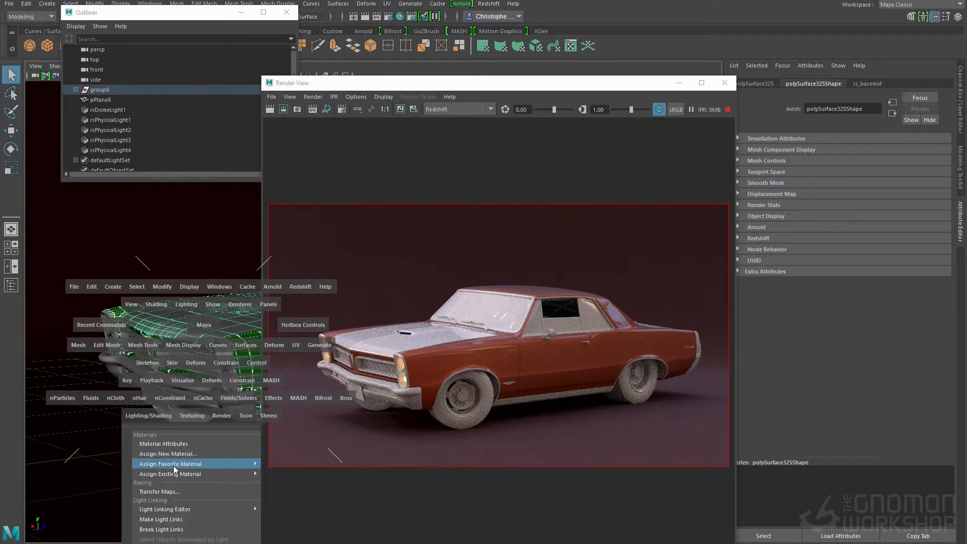
mouse_move(174, 473)
click(300, 477)
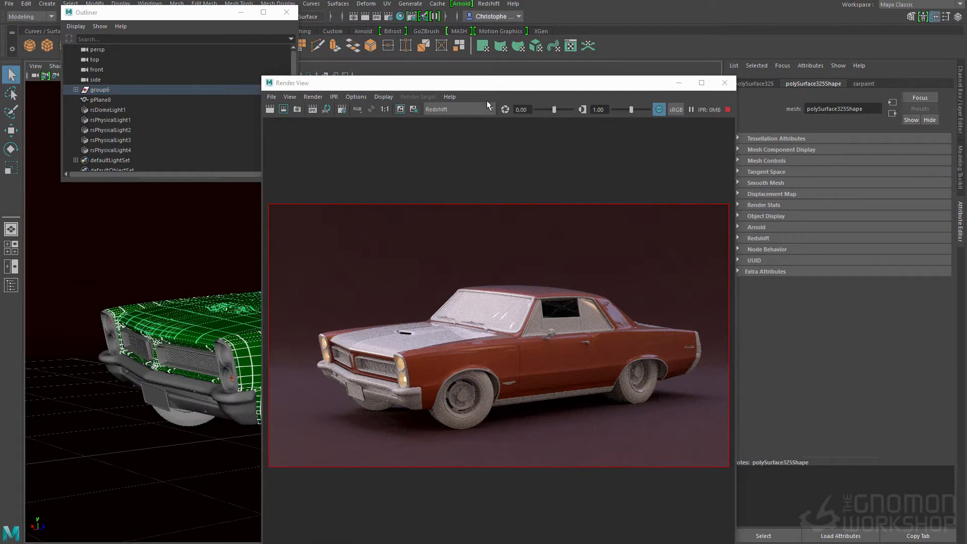
- Move the Render View window off the rest of the car and frame a close-up of the hood below the windshield
drag(530, 88, 261, 87)
scroll(678, 325, up, 10)
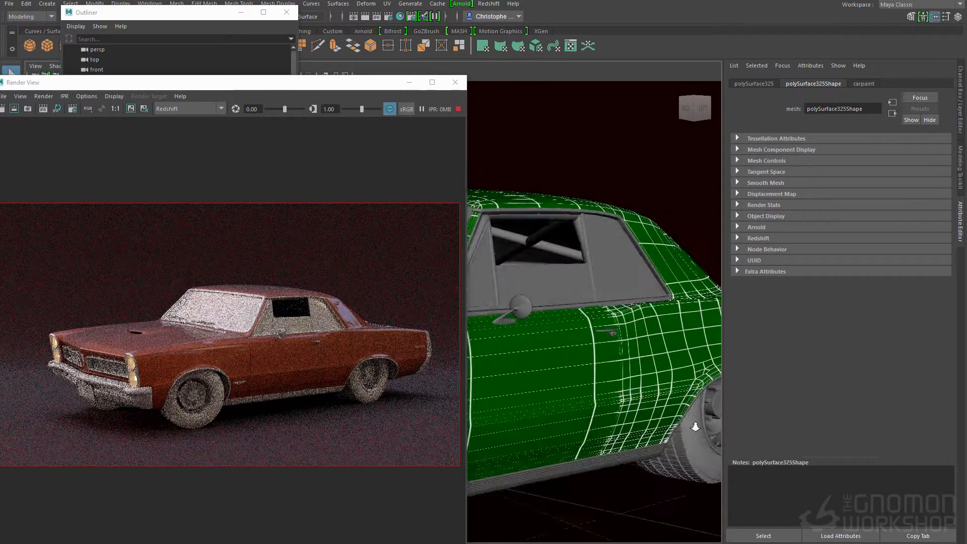
alt+drag(678, 325, 588, 351)
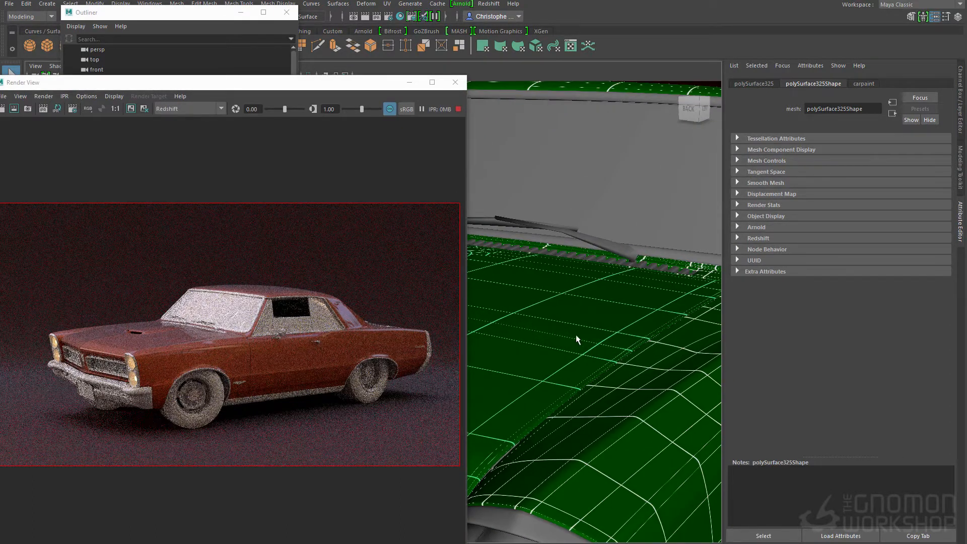
alt+drag(546, 315, 554, 317)
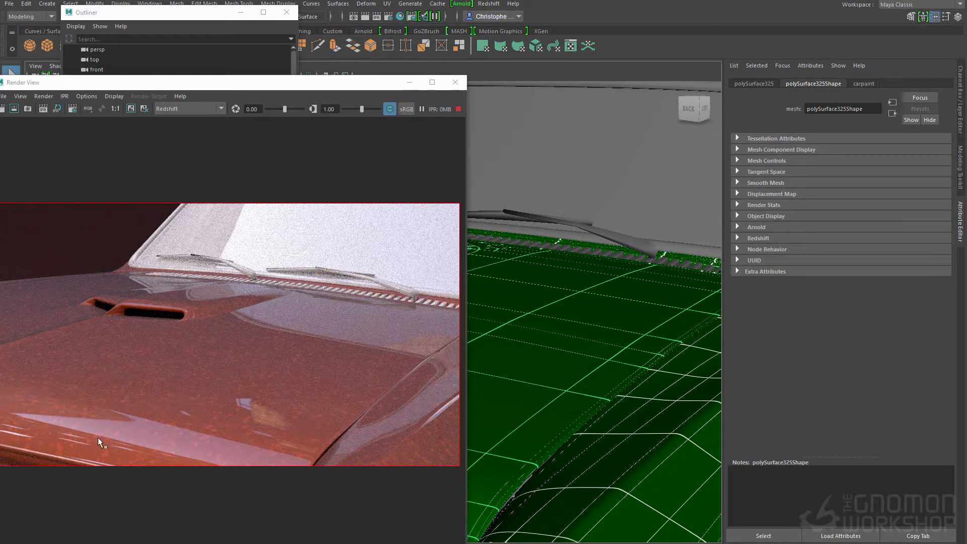
- Change the pigment color of the hood's carpaint material to a bright yellow-green with hue about 85.4 and saturation 1
click(608, 284)
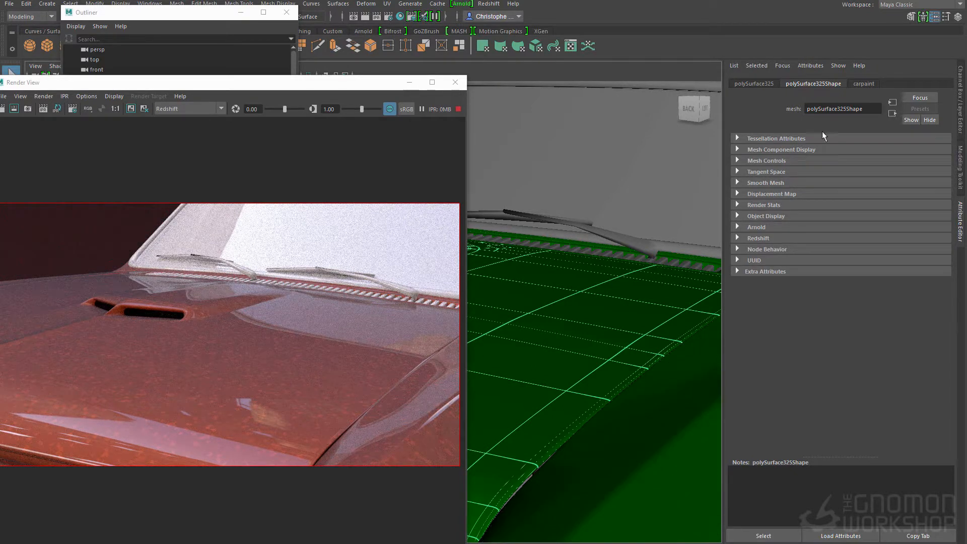
click(863, 83)
click(815, 184)
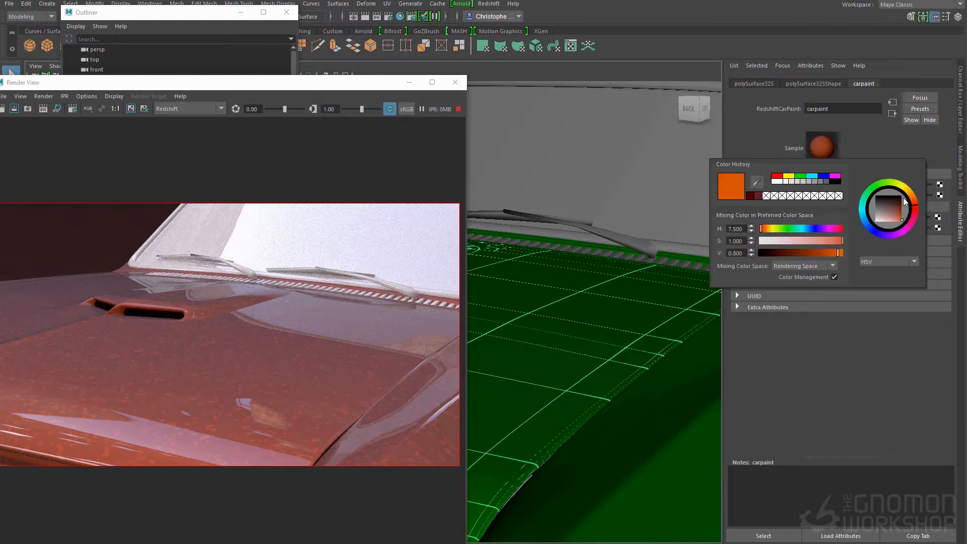
click(891, 186)
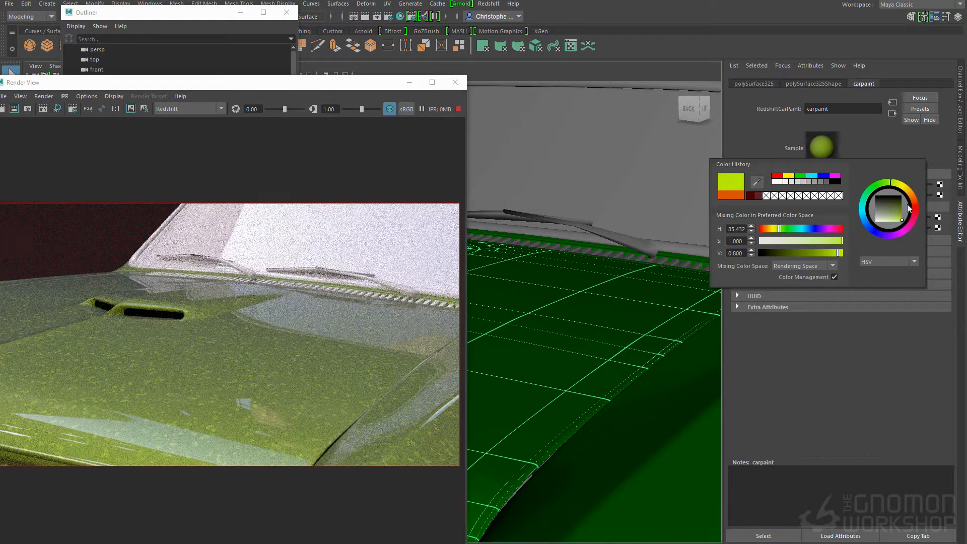
drag(899, 207, 903, 210)
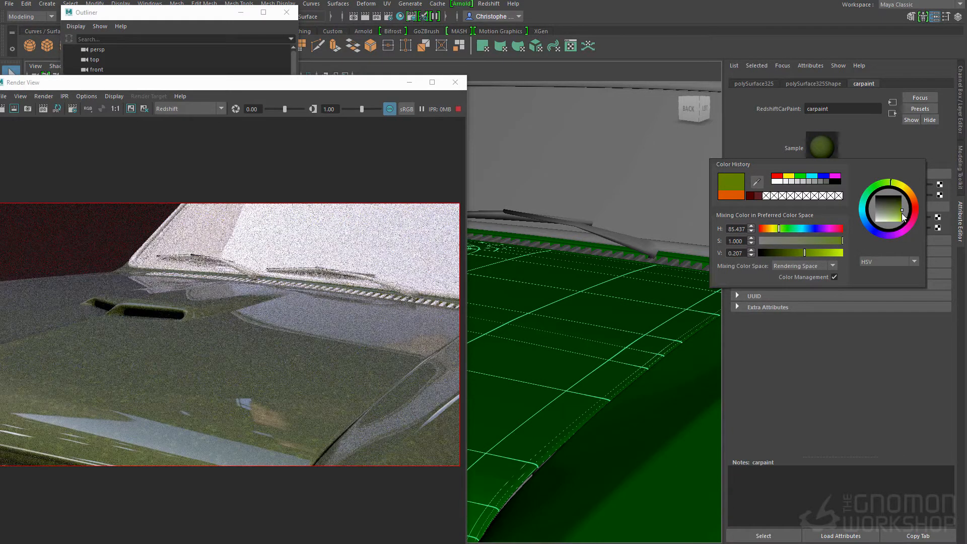
drag(898, 213, 904, 219)
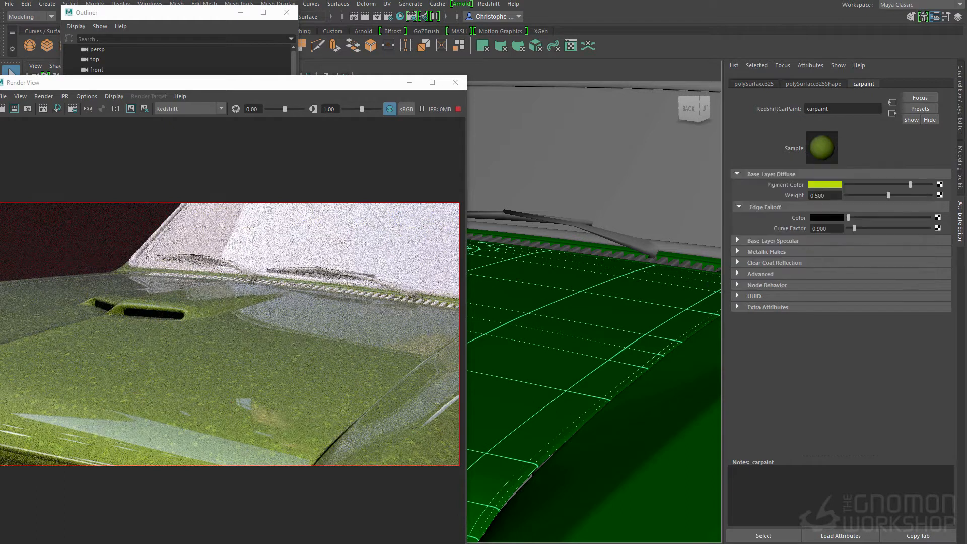
- Try a different base layer diffuse weight, and set it back to 0.5
mouse_move(885, 197)
mouse_down()
mouse_move(929, 193)
mouse_move(902, 197)
mouse_up()
click(831, 197)
text(0.5)
key(Return)
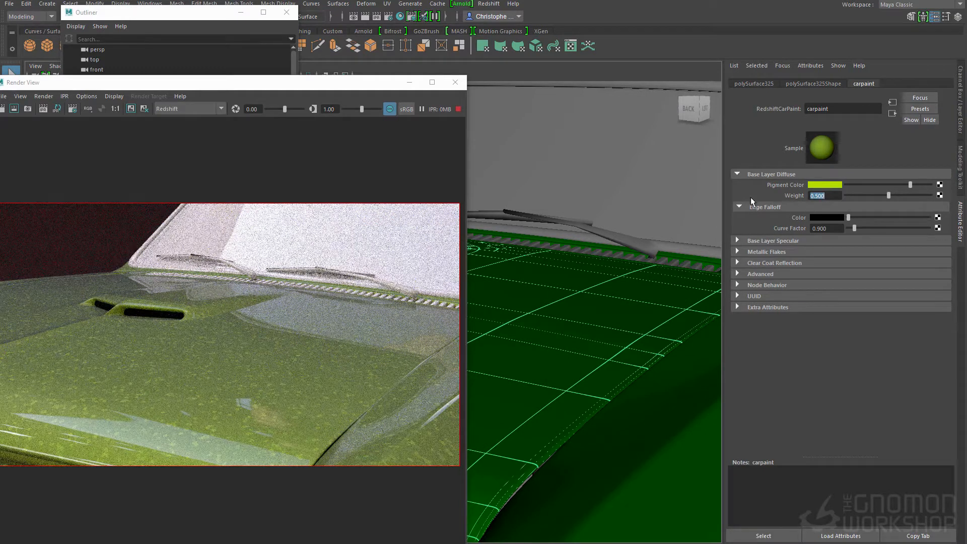
- Try a bright edge falloff color, first red and then yellow, with the curve factor raised to 10
click(832, 217)
click(933, 221)
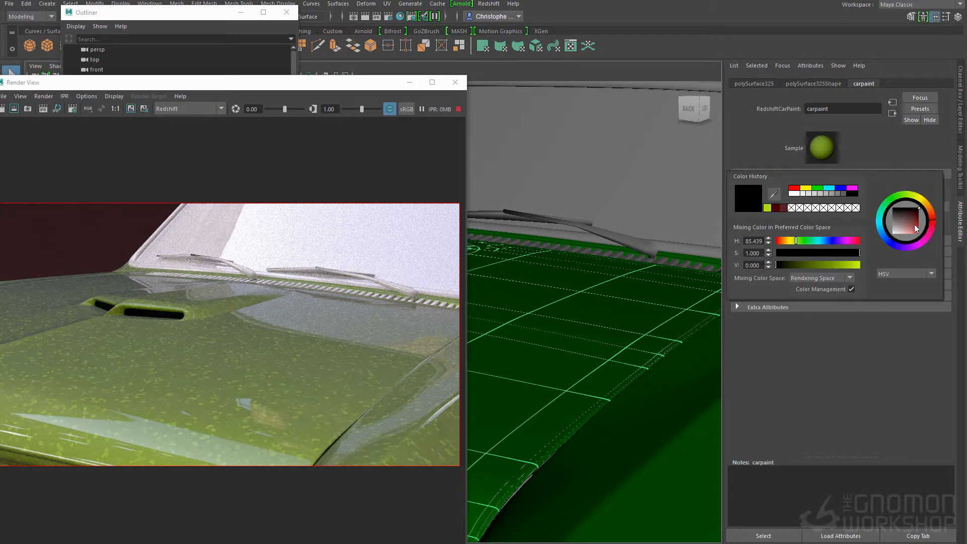
drag(914, 229, 923, 236)
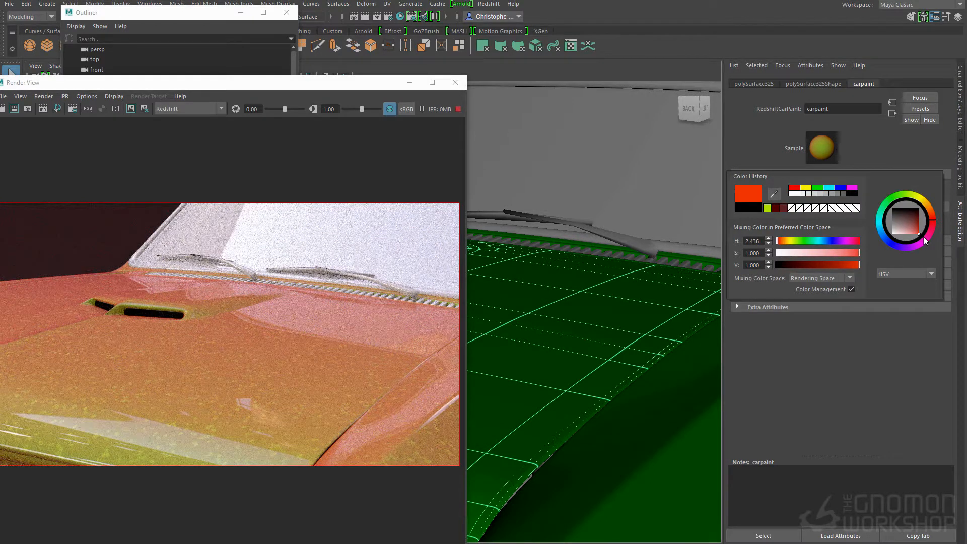
click(917, 198)
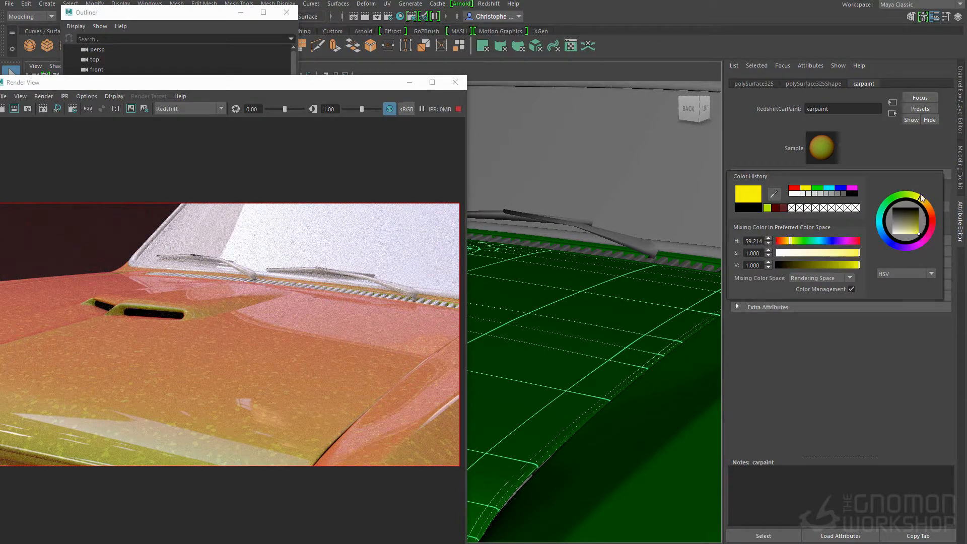
drag(854, 228, 945, 229)
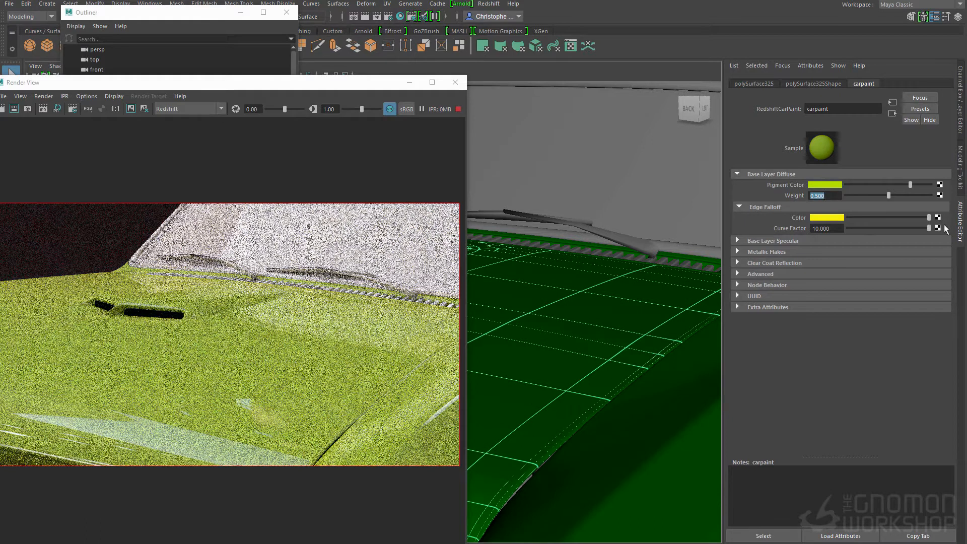
- Set the edge falloff color to black and lower its curve factor to 0.1
click(836, 217)
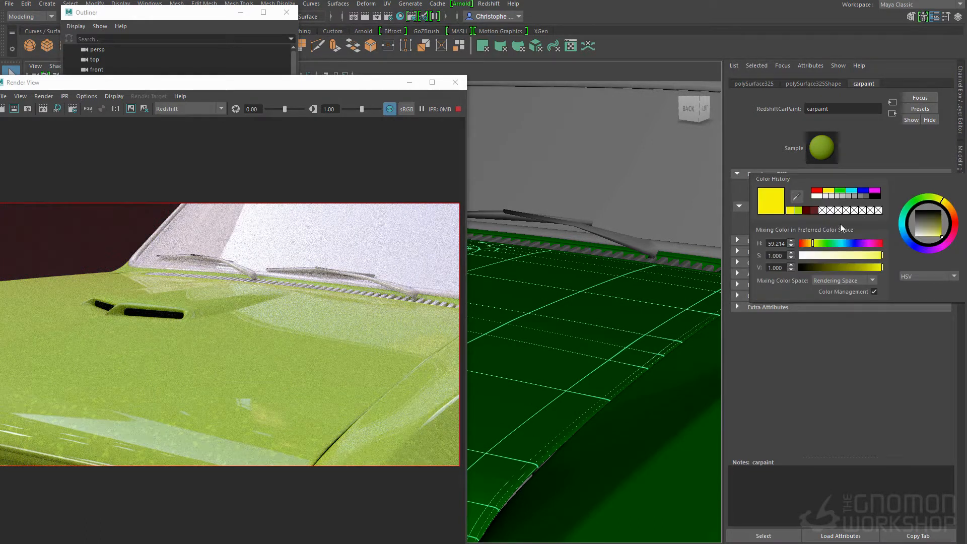
drag(931, 219, 887, 194)
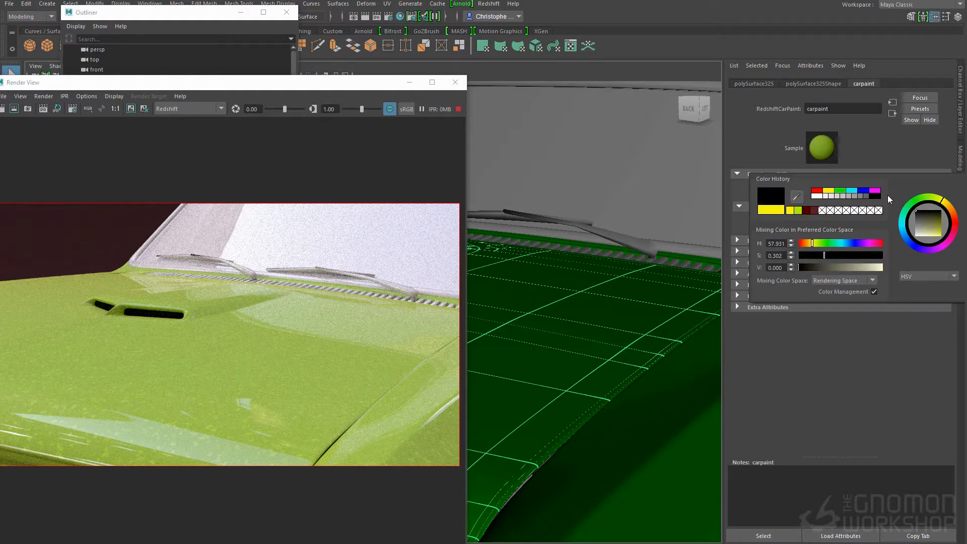
click(774, 153)
drag(929, 228, 851, 228)
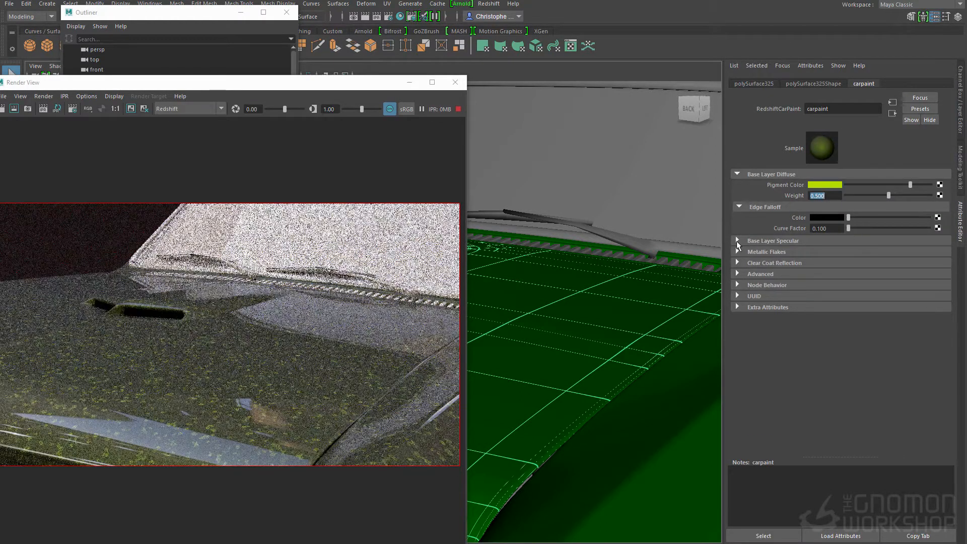
- Expand the base layer specular settings, and raise the diffuse weight to 0.729 and the edge falloff curve factor to 0.789
click(737, 241)
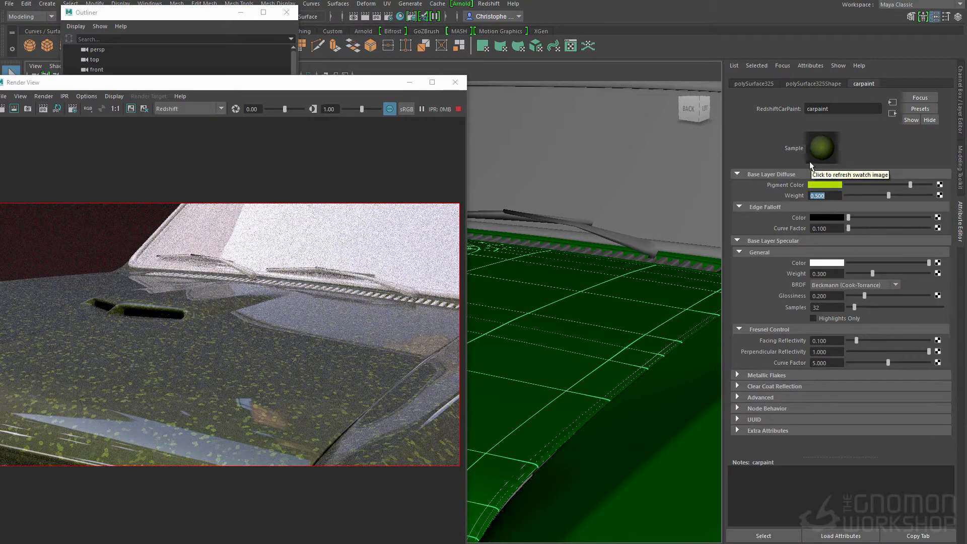
drag(889, 195, 905, 194)
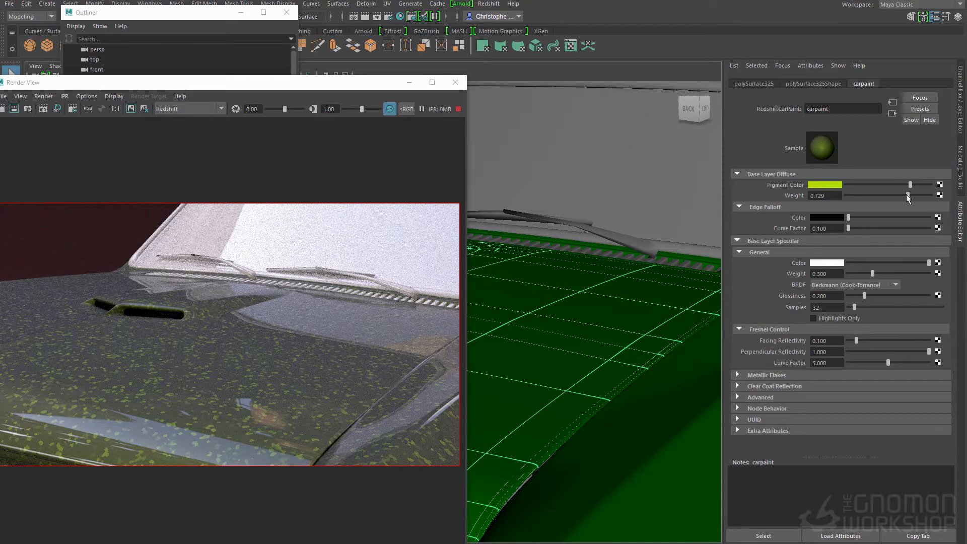
drag(850, 216, 851, 229)
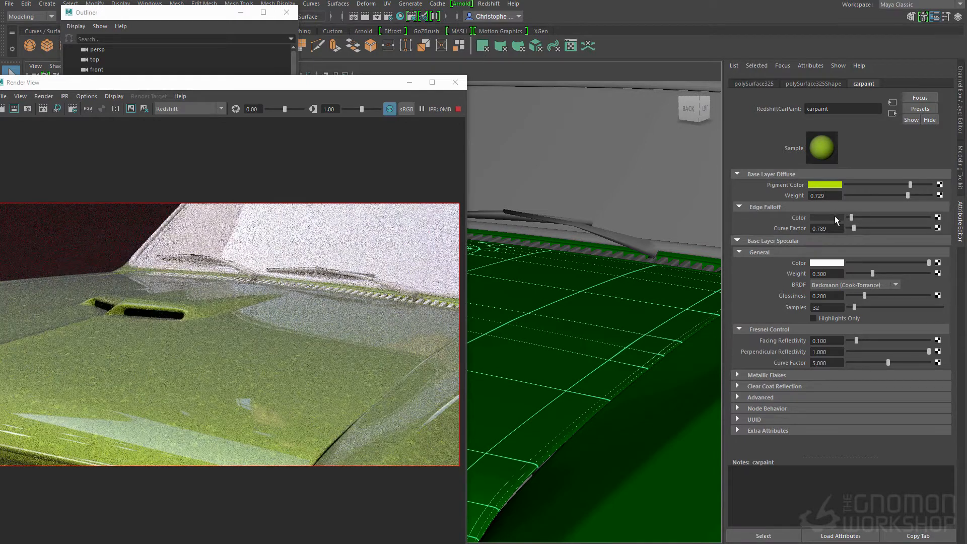
- Tint the edge falloff color a dark olive yellow with hue about 59 and check it on the whole car
click(825, 217)
drag(911, 222, 922, 223)
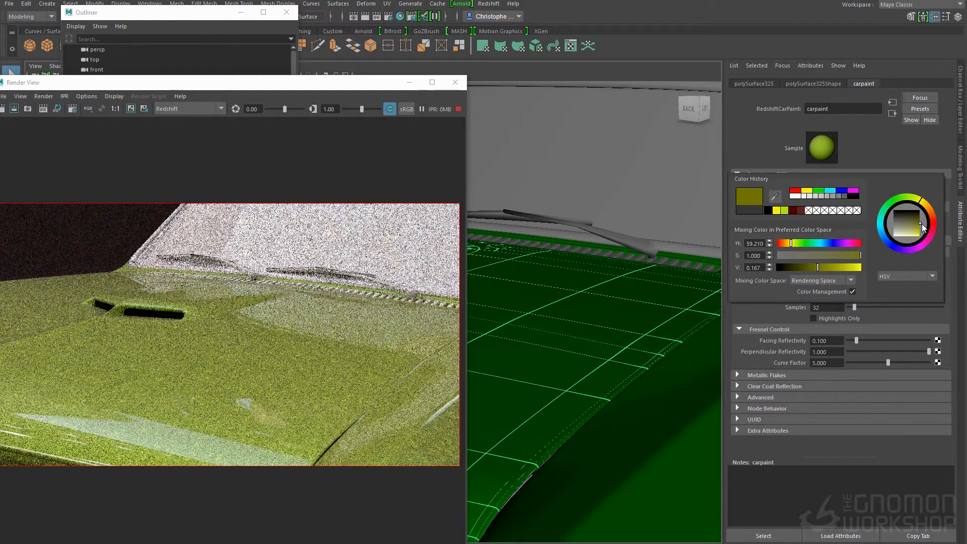
click(916, 220)
scroll(504, 248, down, 8)
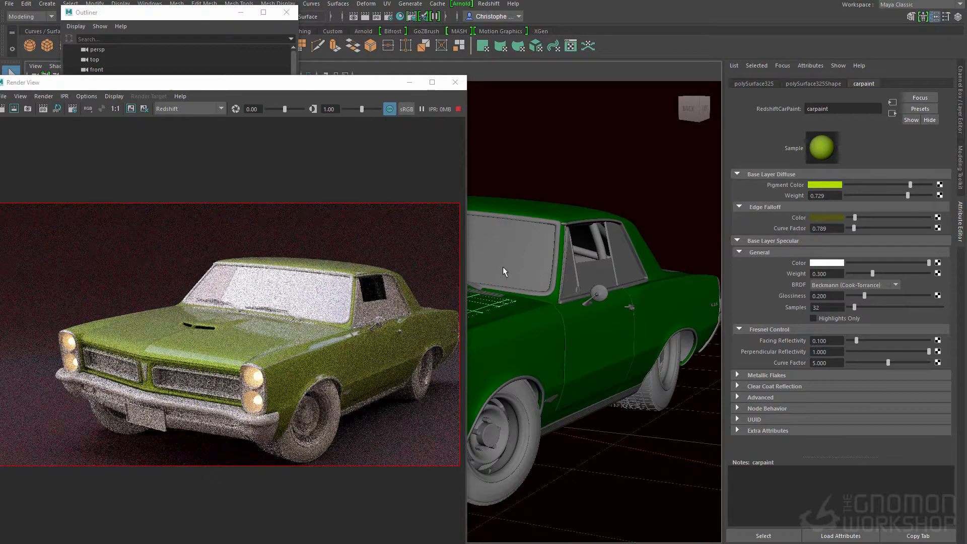
- Darken the carpaint pigment color and shift it to green, with hue about 104.9 and value about 0.384
scroll(654, 294, up, 10)
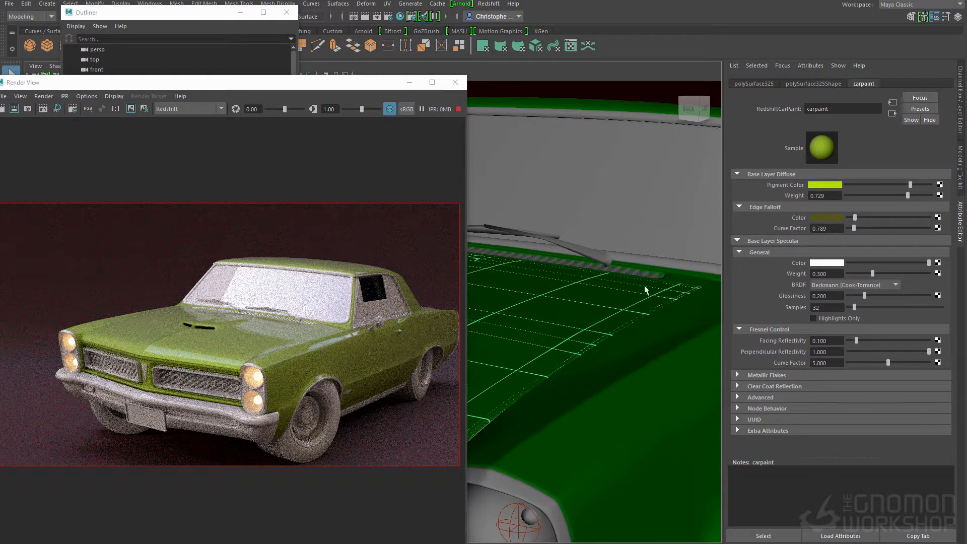
click(826, 185)
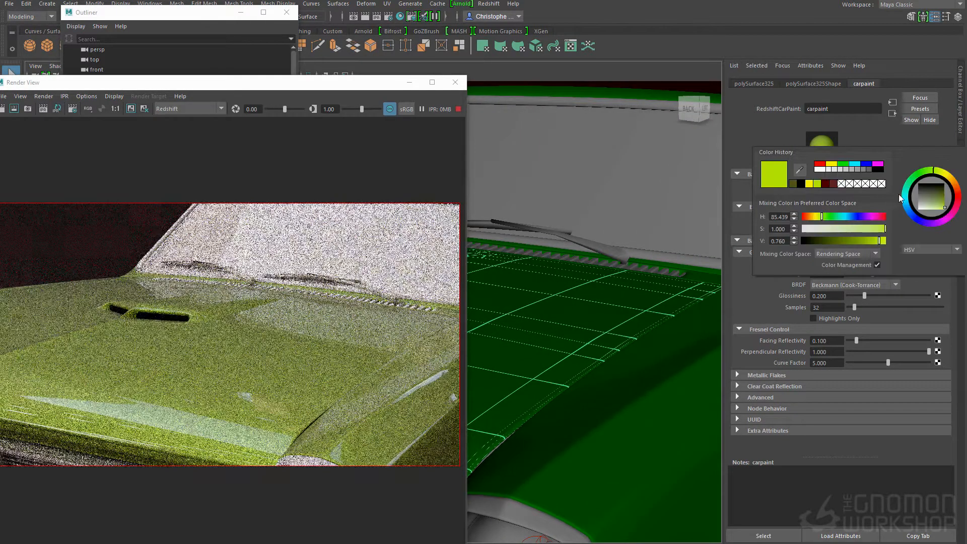
click(943, 195)
drag(945, 198, 945, 201)
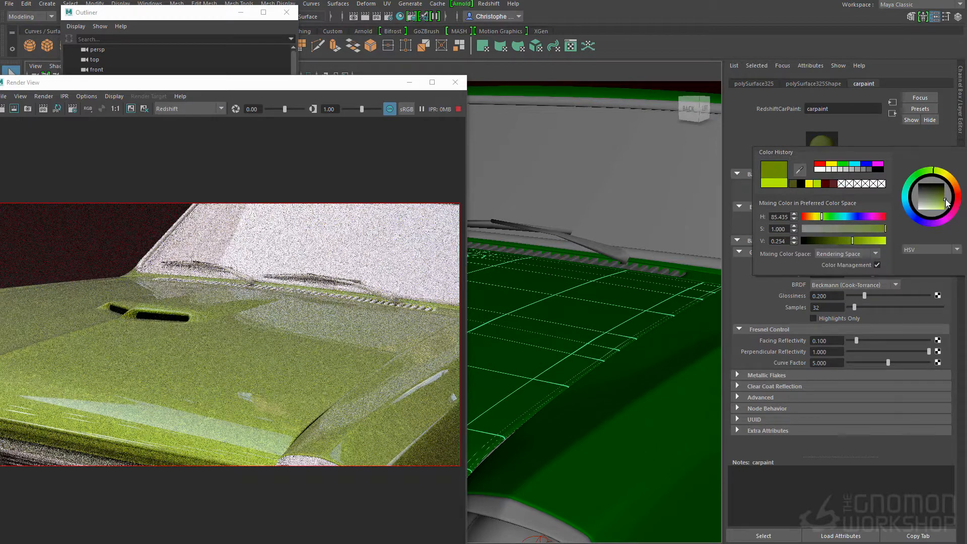
scroll(594, 261, down, 5)
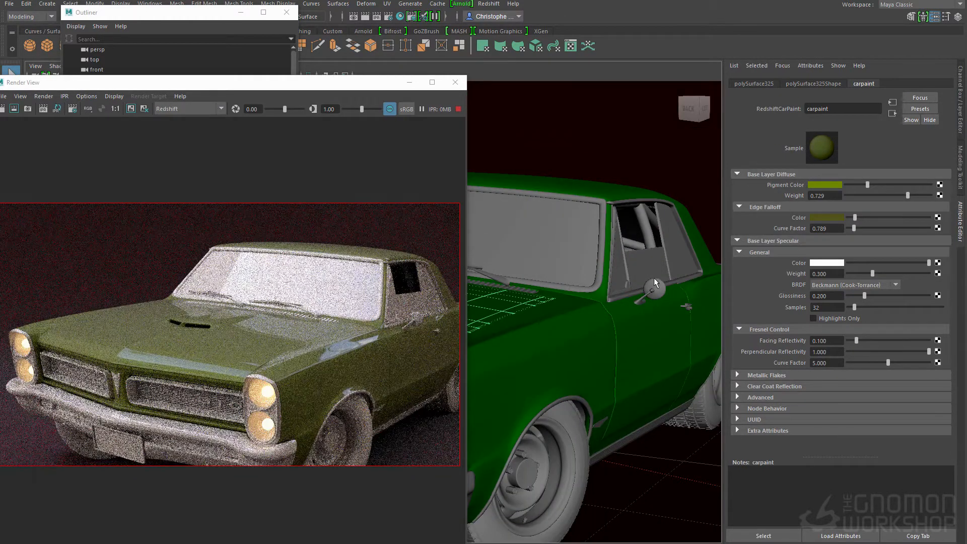
alt+drag(688, 260, 670, 262)
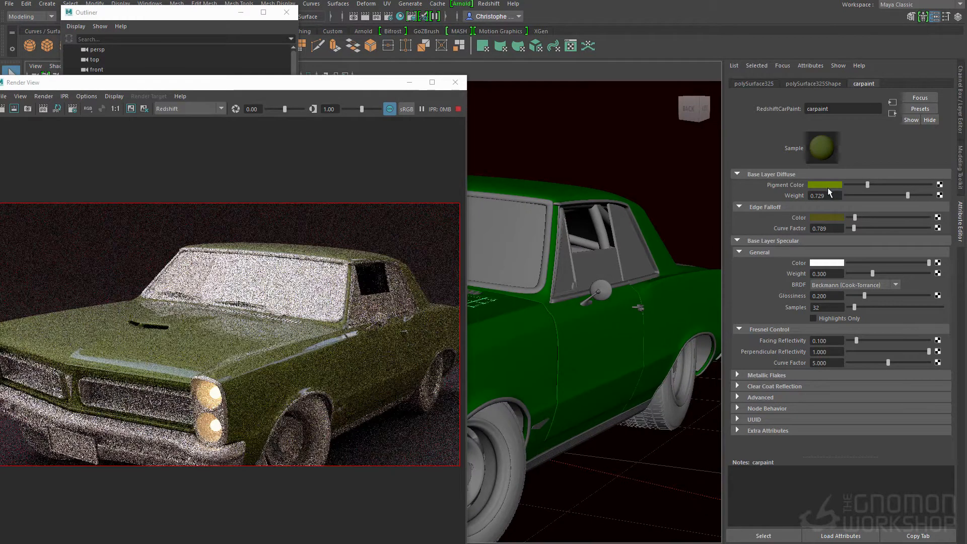
click(829, 183)
click(897, 162)
drag(913, 188, 917, 192)
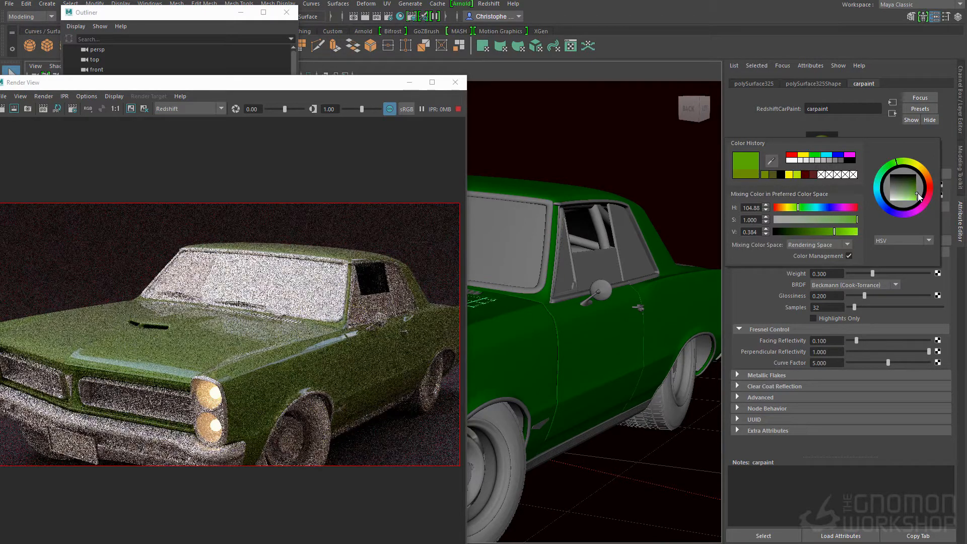
- Lower the base layer specular weight to 0.165 and check the reflections around the hood and headlight
alt+drag(540, 303, 610, 393)
alt+middle_drag(616, 334, 578, 315)
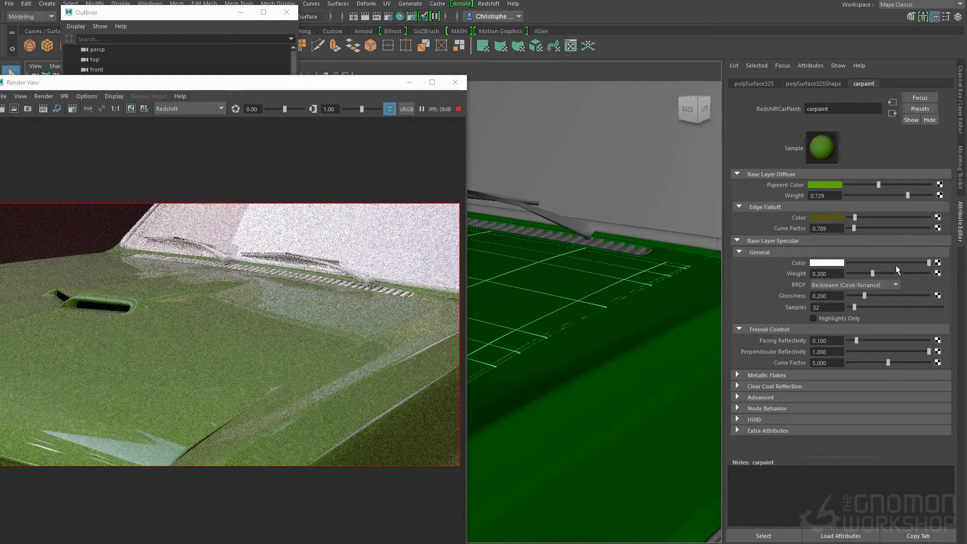
mouse_move(872, 273)
mouse_down()
mouse_move(921, 273)
mouse_move(857, 272)
mouse_up()
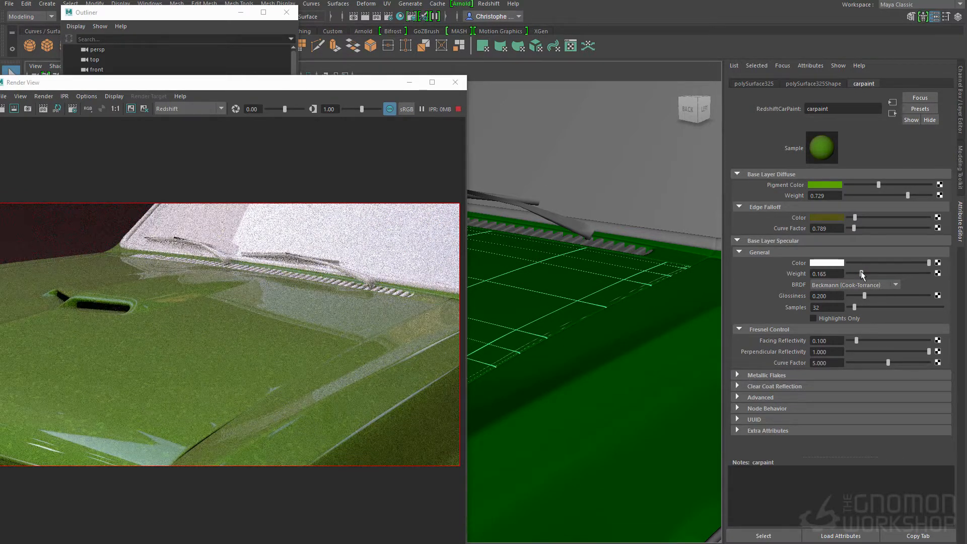
alt+middle_drag(567, 369, 582, 322)
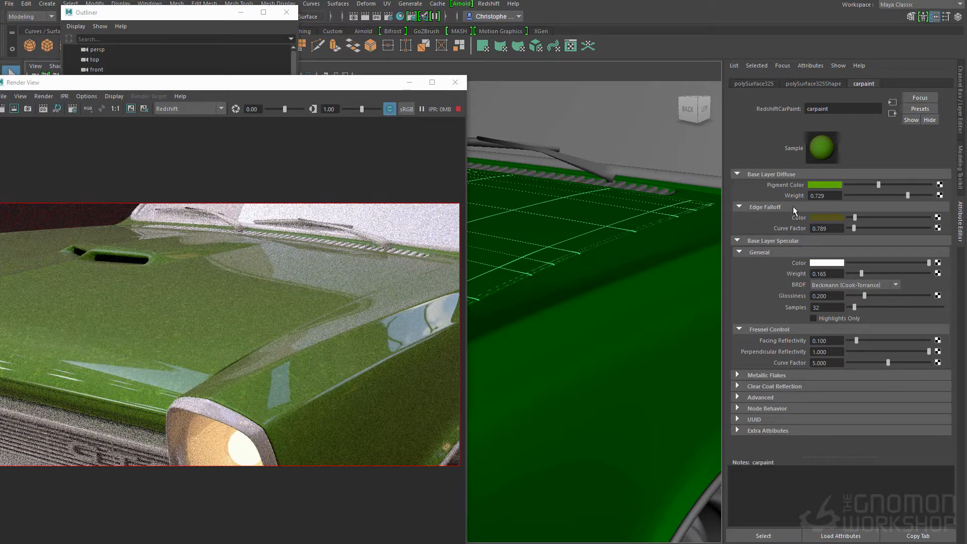
- Expand the metallic flakes settings and raise the flake reflection glossiness to 0.775 while viewing the hood close up
click(738, 374)
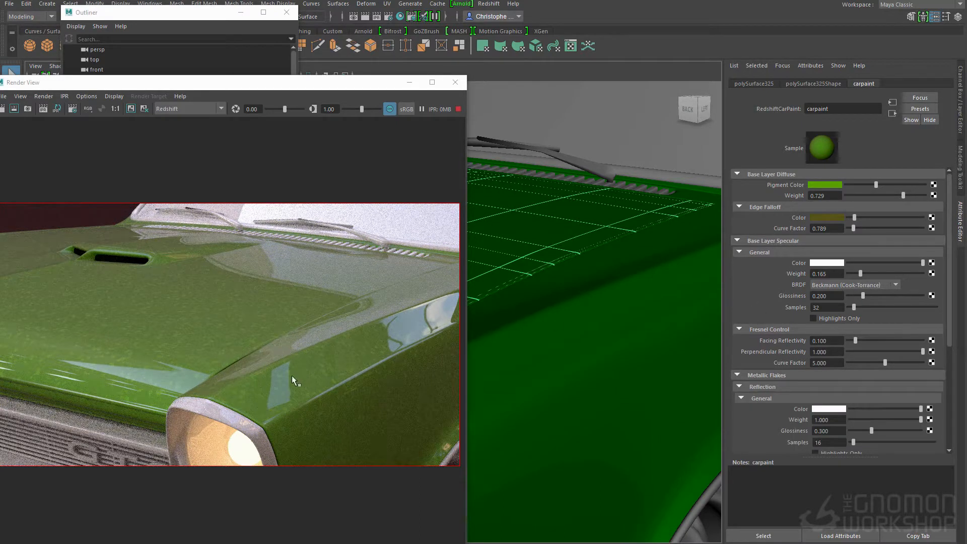
drag(355, 86, 412, 69)
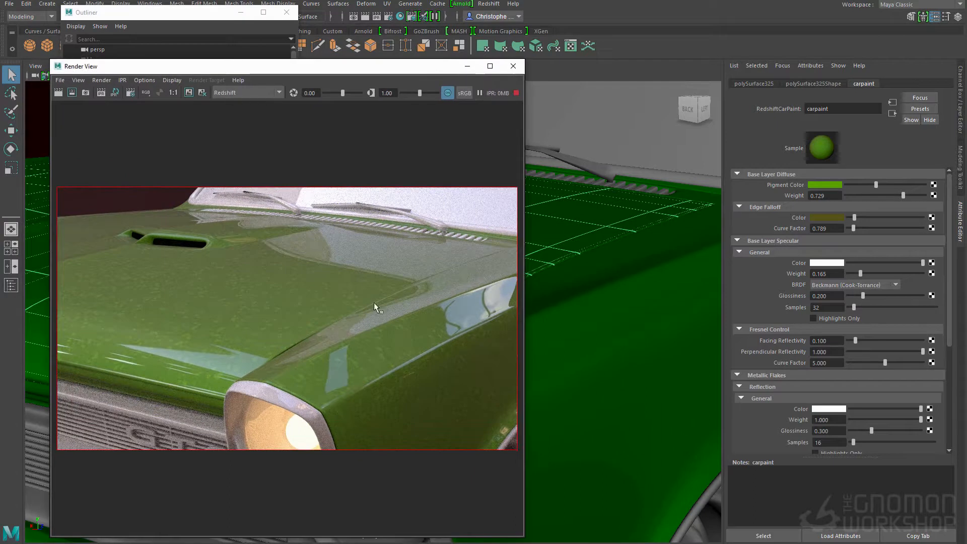
alt+drag(565, 287, 603, 302)
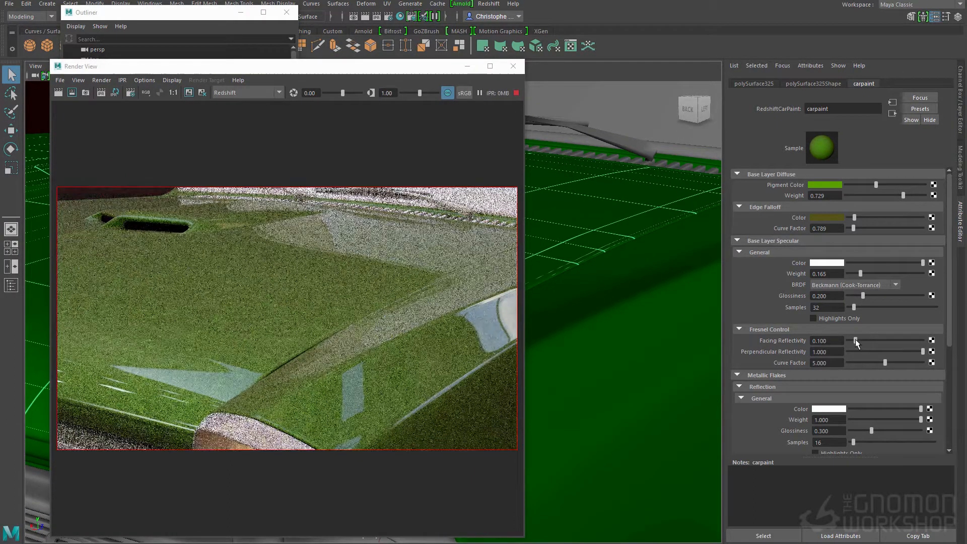
scroll(843, 378, down, 1)
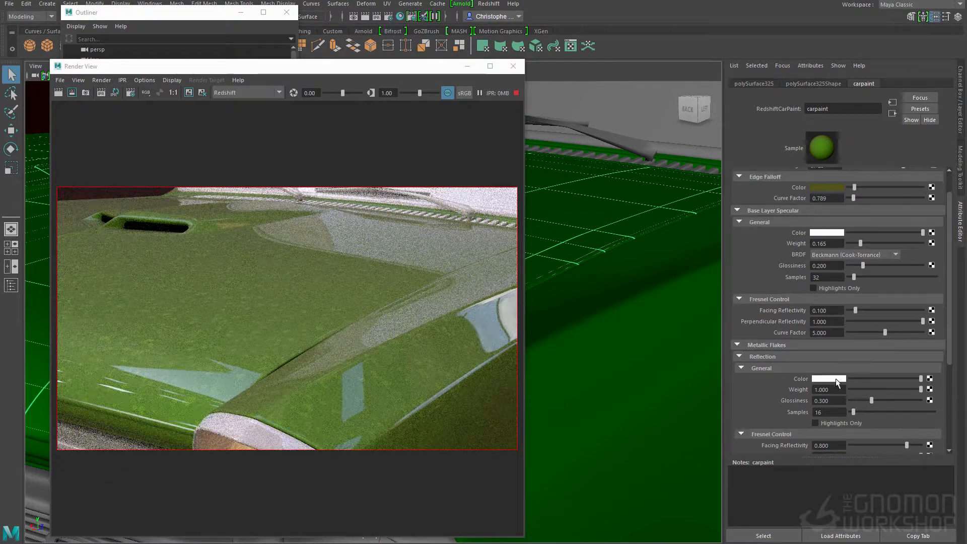
scroll(831, 376, down, 1)
mouse_move(920, 359)
mouse_down()
mouse_move(857, 359)
mouse_move(921, 359)
mouse_up()
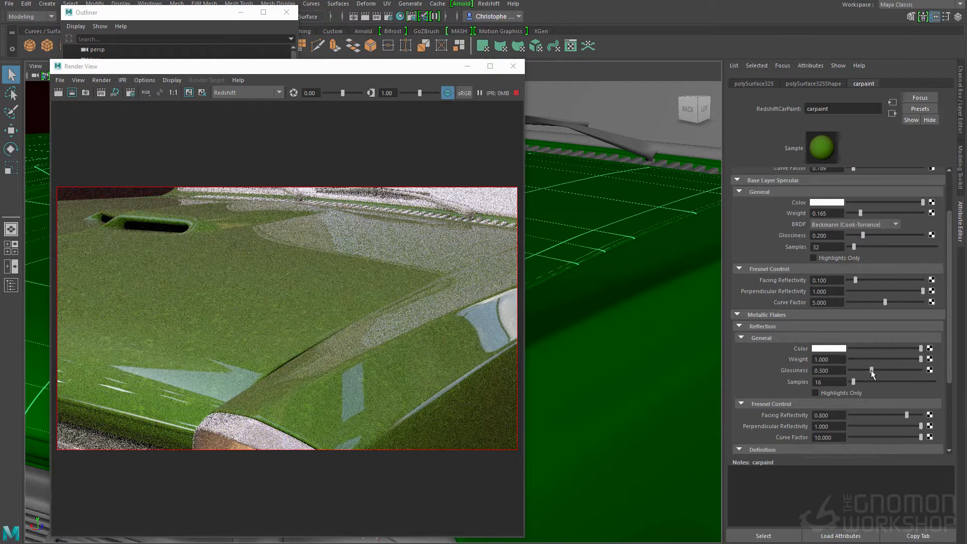
drag(872, 371, 906, 372)
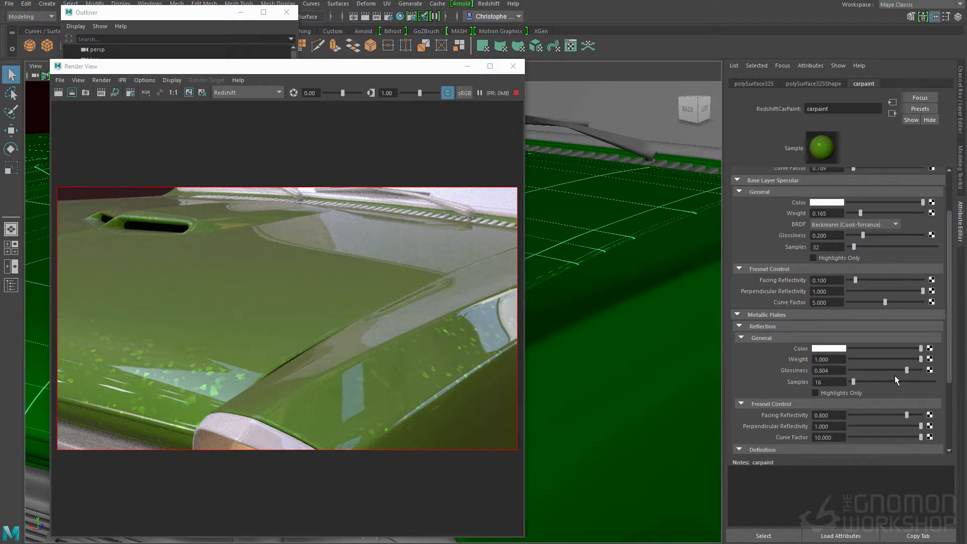
mouse_move(906, 371)
mouse_down()
mouse_move(896, 372)
mouse_move(904, 374)
mouse_up()
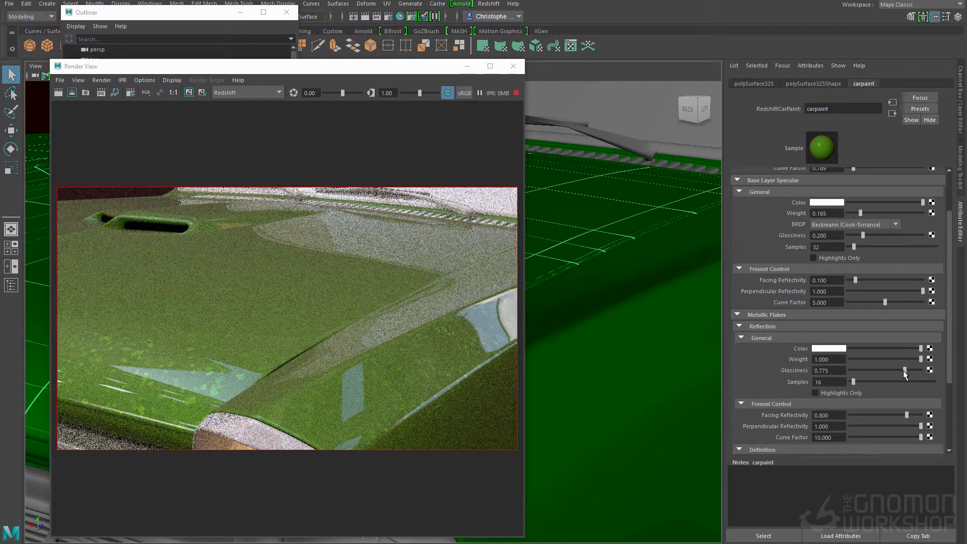
- Try a metallic flake density of 0.2, set it to 1, and check the paint on the whole car
scroll(808, 346, down, 2)
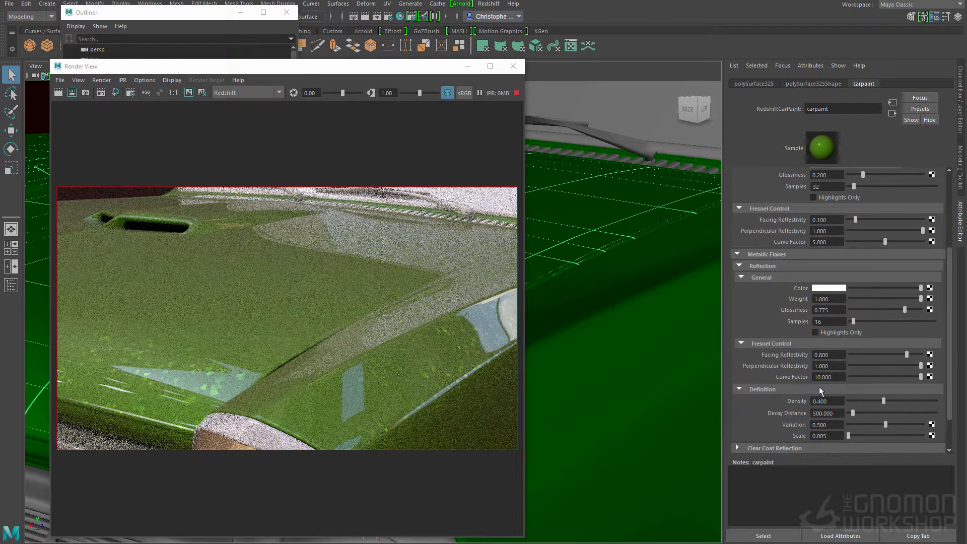
double_click(813, 400)
text(.2)
key(Return)
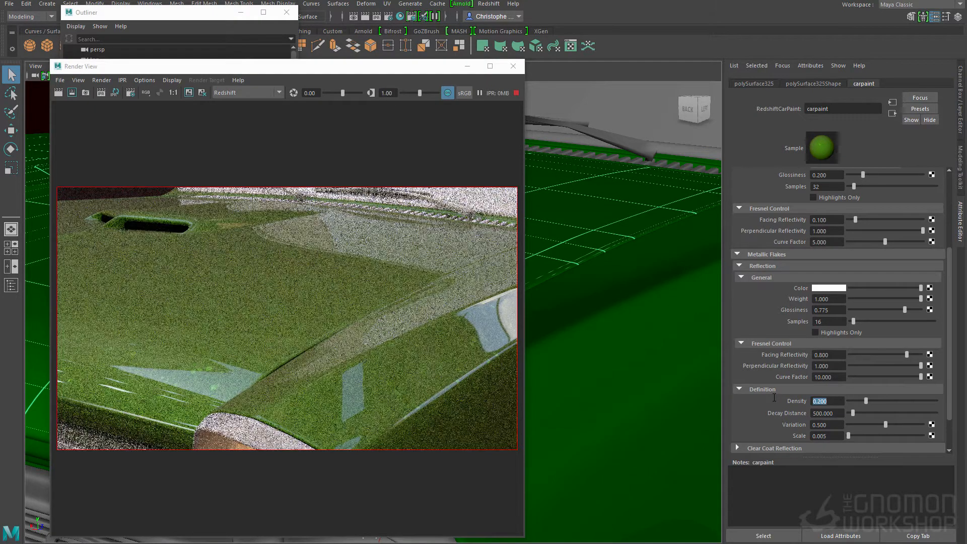
text(1)
key(Return)
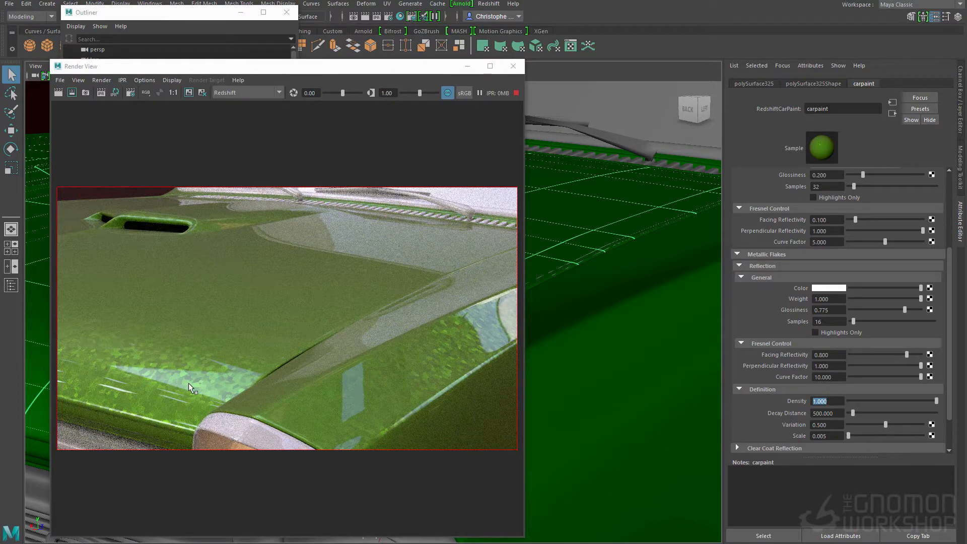
alt+right_drag(570, 293, 453, 231)
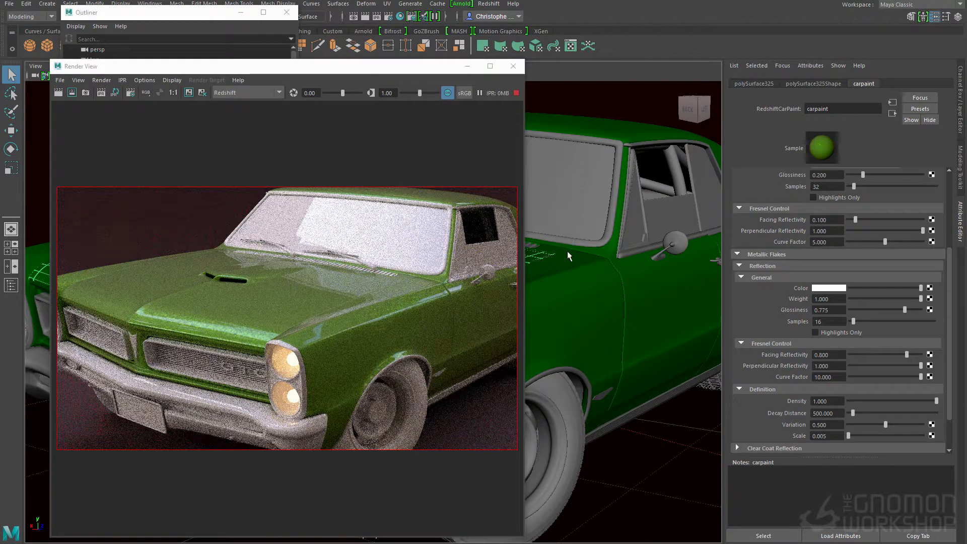
- Set the metallic flake scale to 0.002 and check the flake size on the hood up close
alt+right_drag(592, 241, 657, 309)
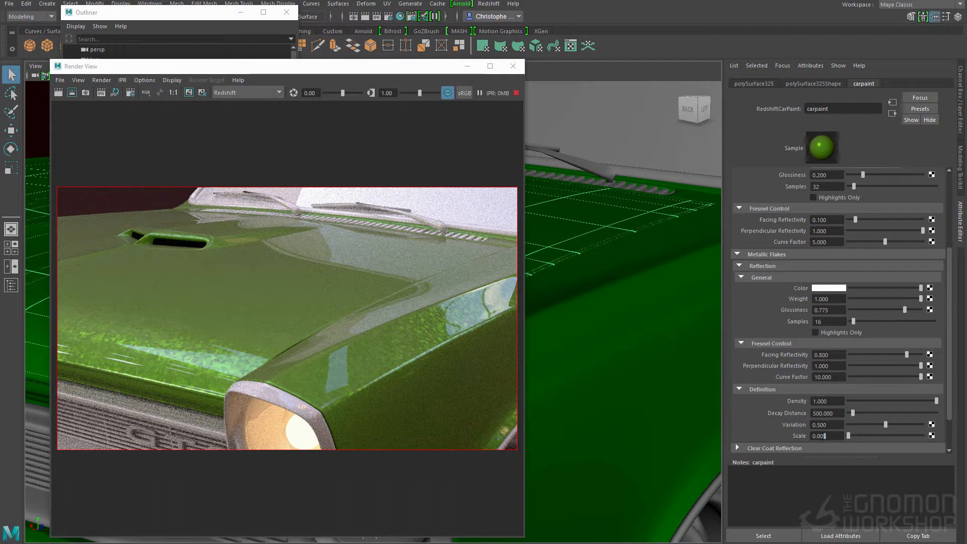
double_click(826, 436)
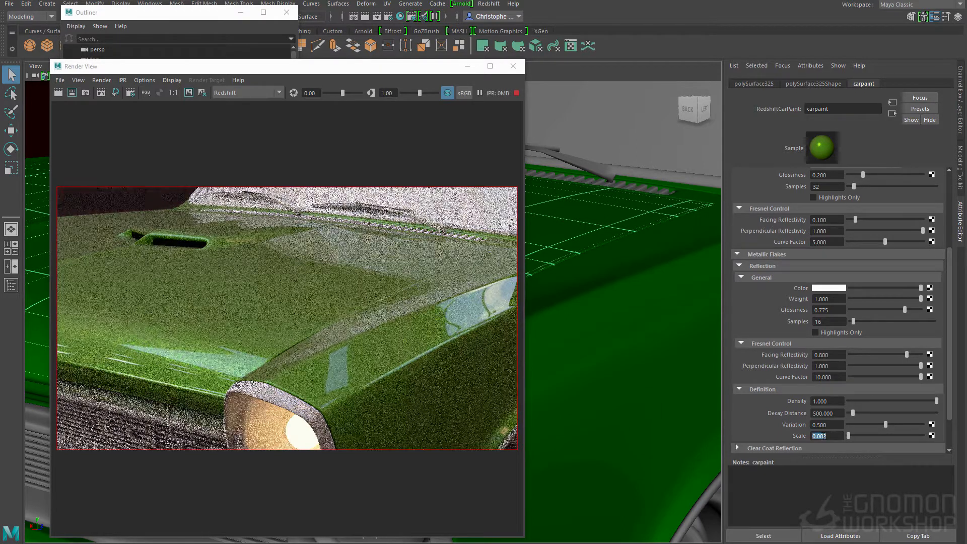
alt+right_drag(567, 301, 585, 323)
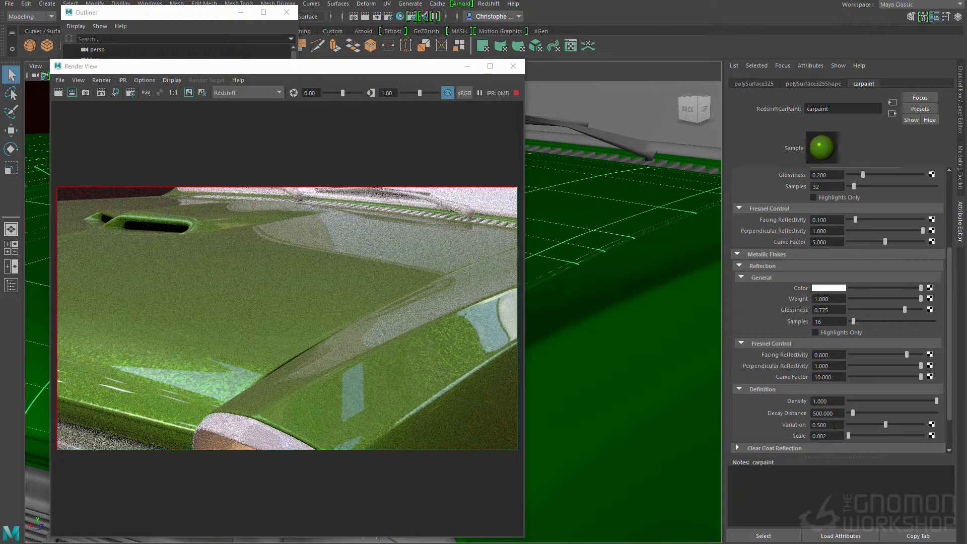
- Compare metallic flake scales of 0.01, 0.015 and 0.005 on the hood, and return the scale to 0.002
click(840, 434)
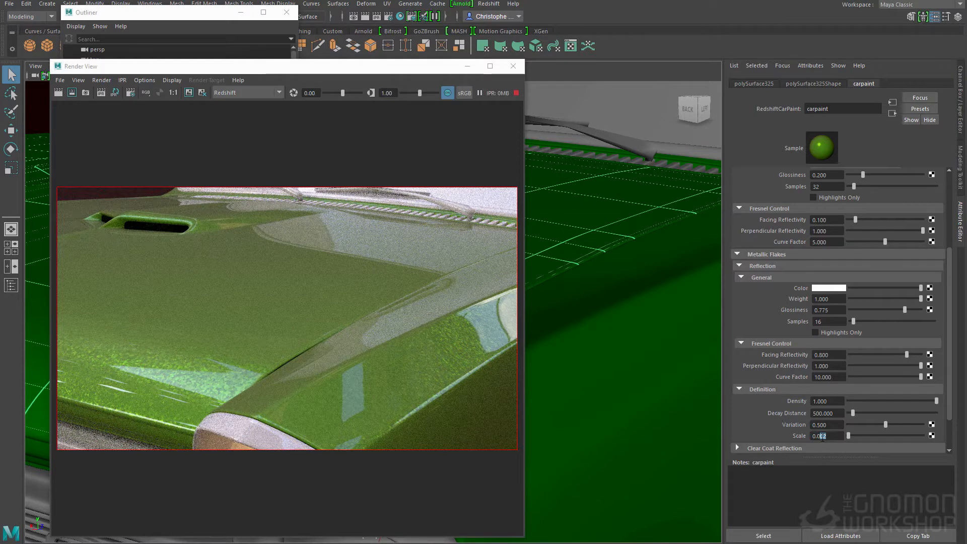
text(1)
key(Return)
click(823, 436)
drag(824, 437, 820, 438)
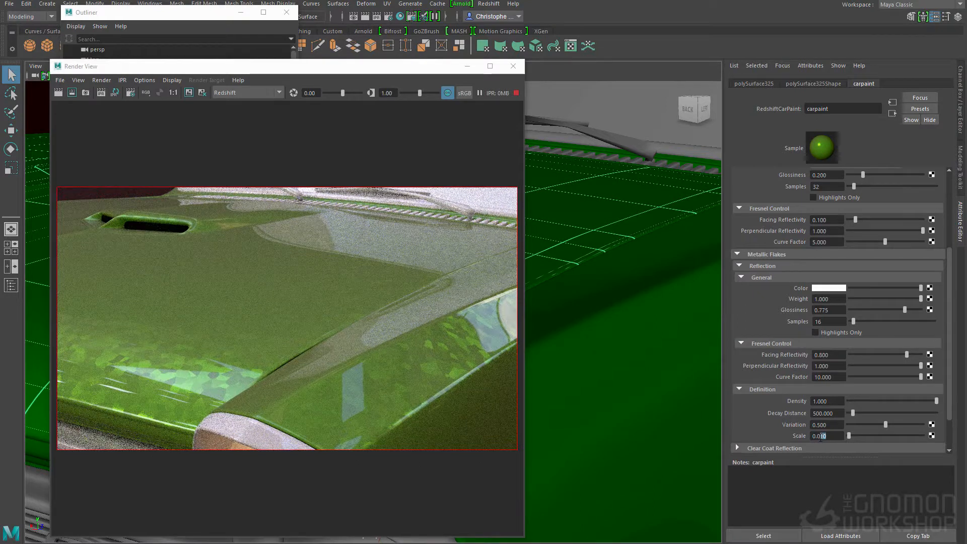
text(15)
key(Return)
text(0.005)
key(Return)
click(826, 438)
drag(826, 438, 824, 437)
text(2)
key(Return)
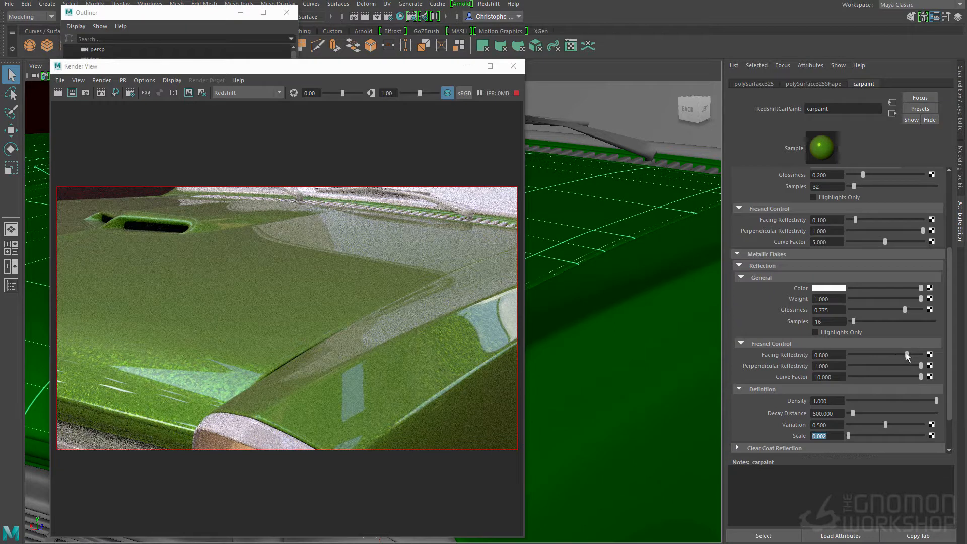
- Try a lower facing reflectivity for the metallic flakes and set it to 0.85
drag(901, 352, 857, 353)
drag(857, 351, 910, 358)
click(828, 354)
key(BackSpace)
key(Return)
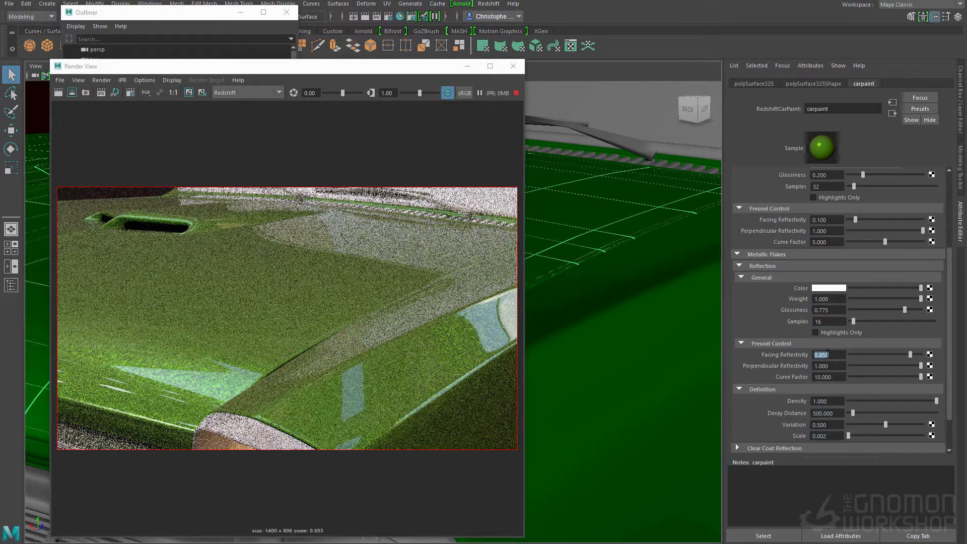
- Expand the clear coat reflection settings, compare weights of 1 and 0, and set the clear coat weight to 0.6
scroll(812, 341, down, 1)
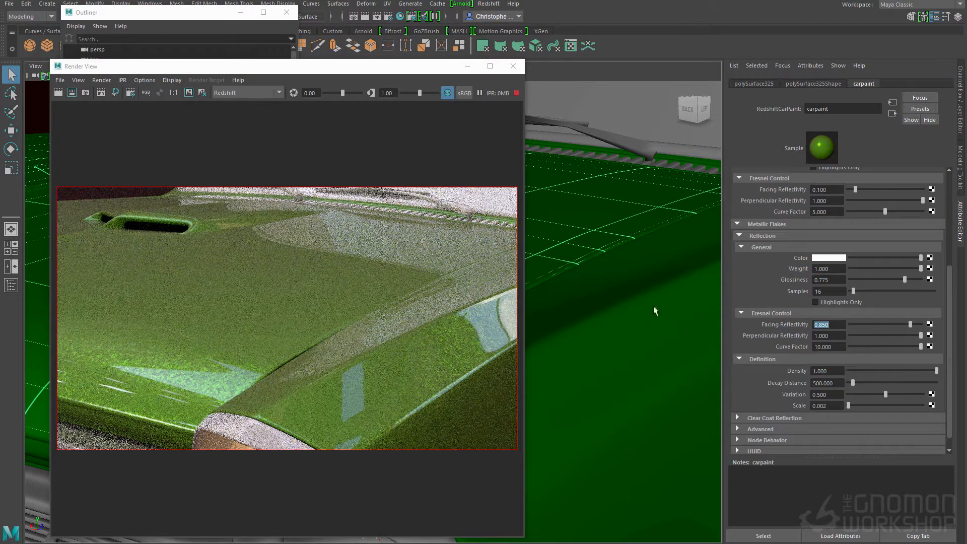
click(733, 417)
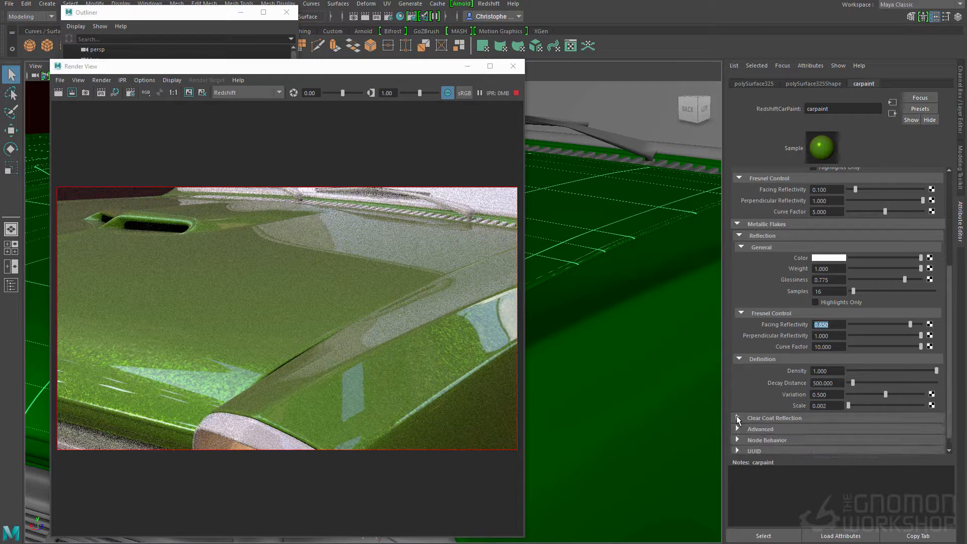
scroll(753, 322, down, 3)
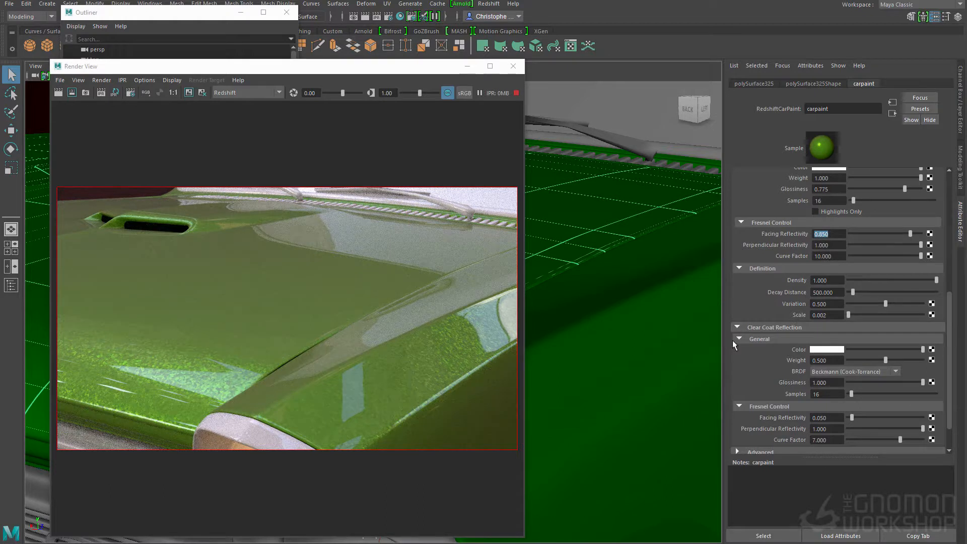
drag(885, 360, 922, 360)
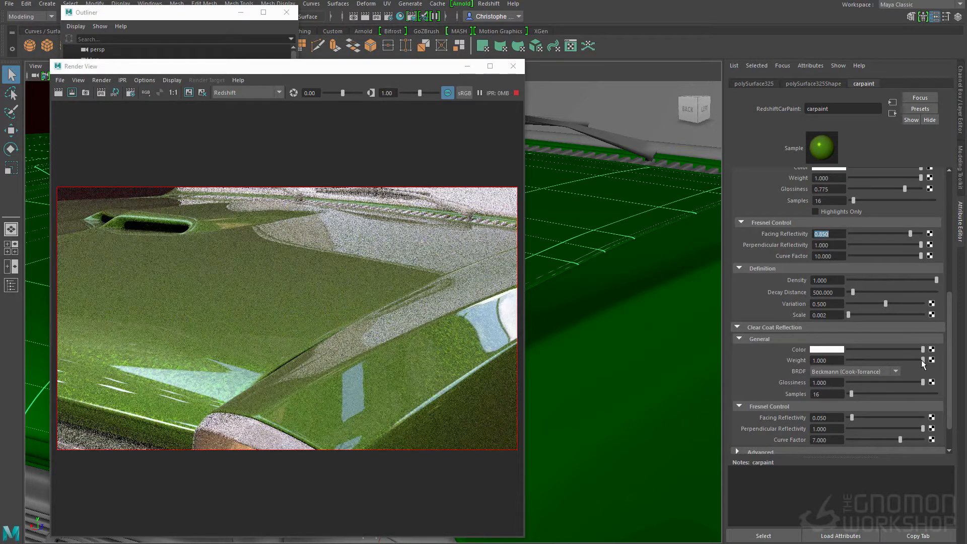
drag(920, 359, 894, 356)
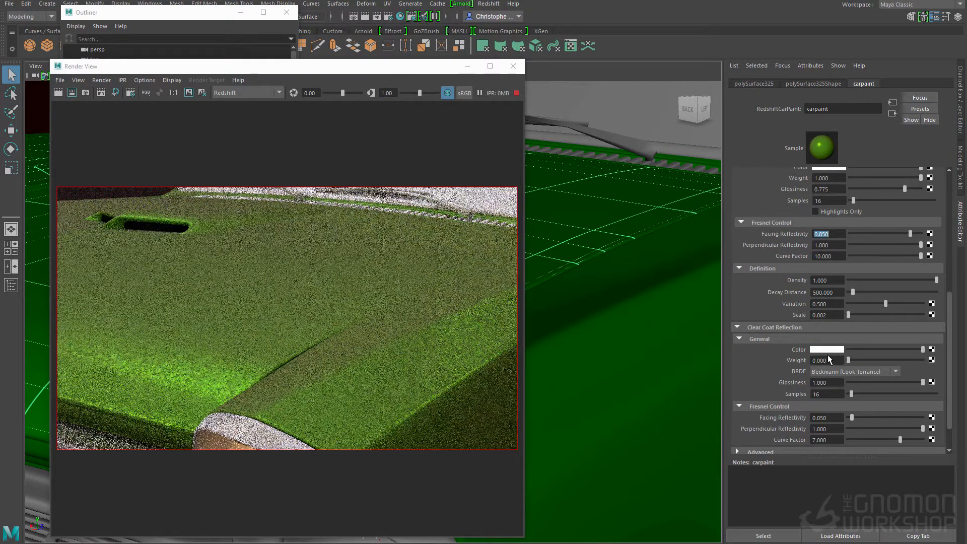
drag(851, 358, 867, 359)
double_click(826, 360)
text(0.5)
key(Return)
- Set the samples to 32 for both the clear coat reflection and the metallic flake reflection
double_click(825, 393)
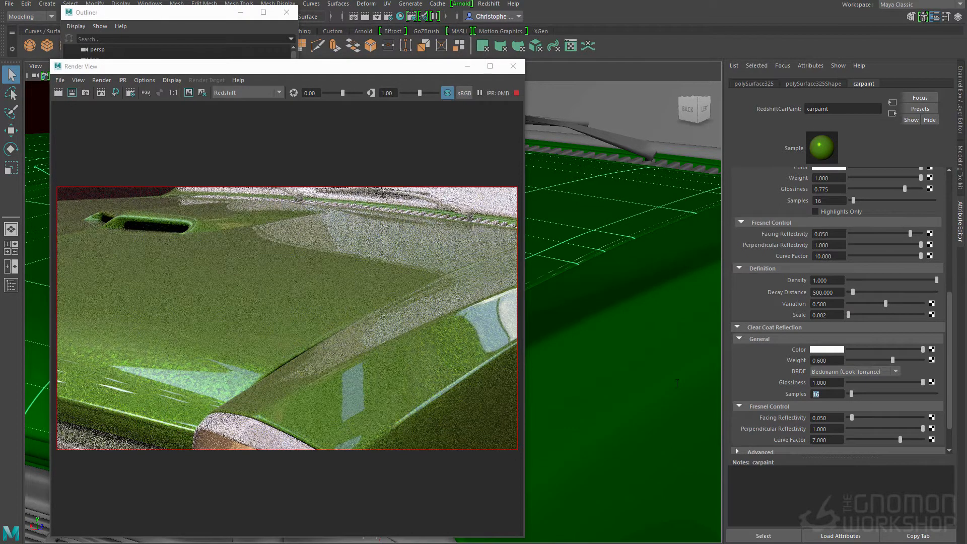
text(32)
key(Return)
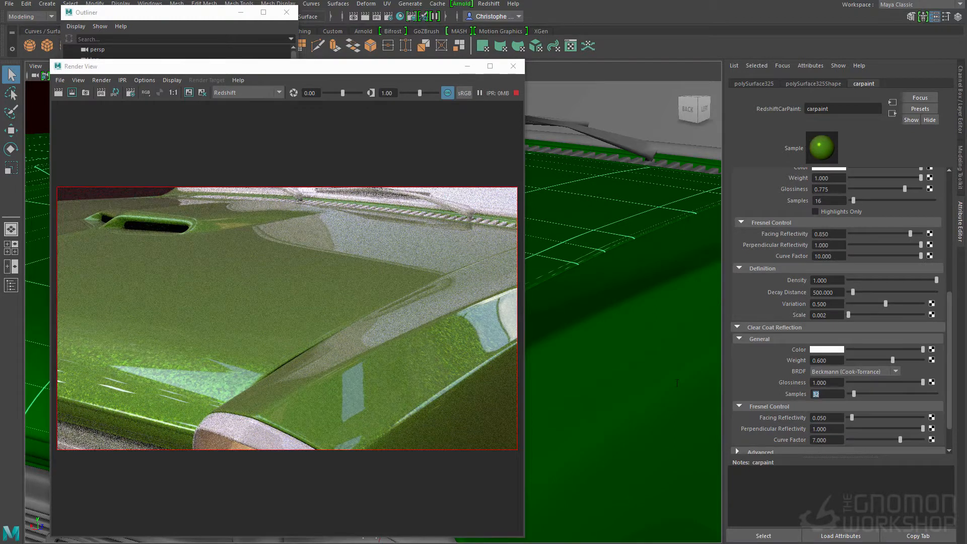
scroll(805, 300, up, 2)
double_click(826, 231)
text(32)
key(Return)
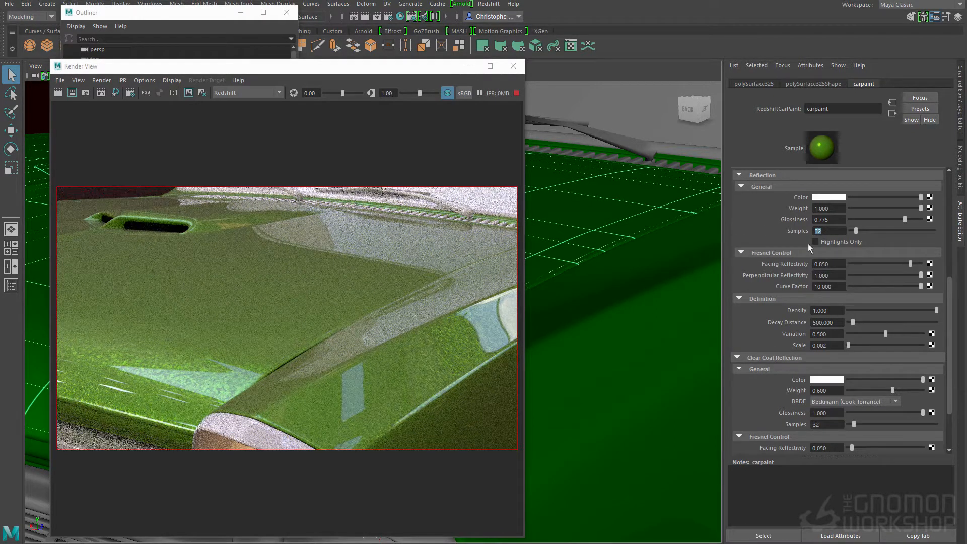
- Compare clear coat facing reflectivity values of 0.705, 0.664, 0.4 and 0.192, and lower it to 0
scroll(797, 241, down, 3)
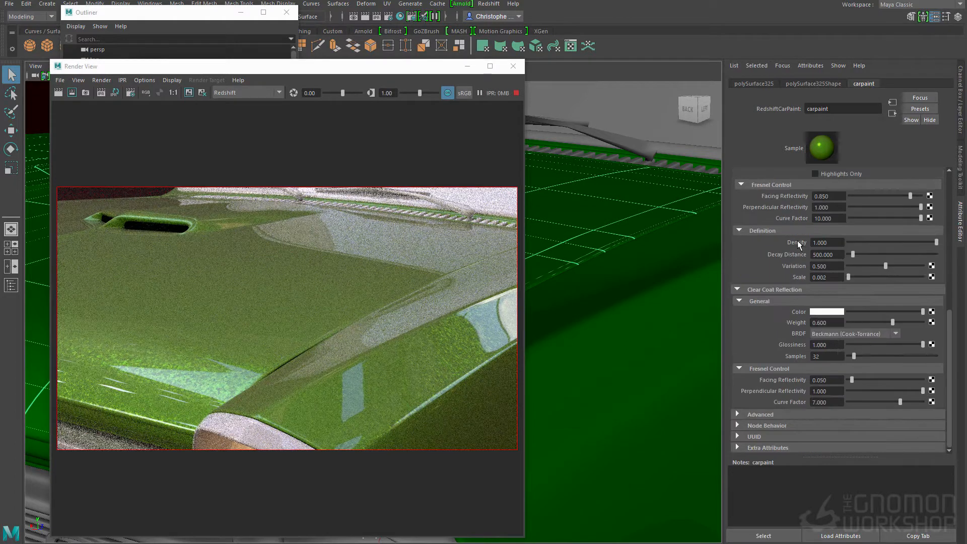
drag(850, 379, 900, 379)
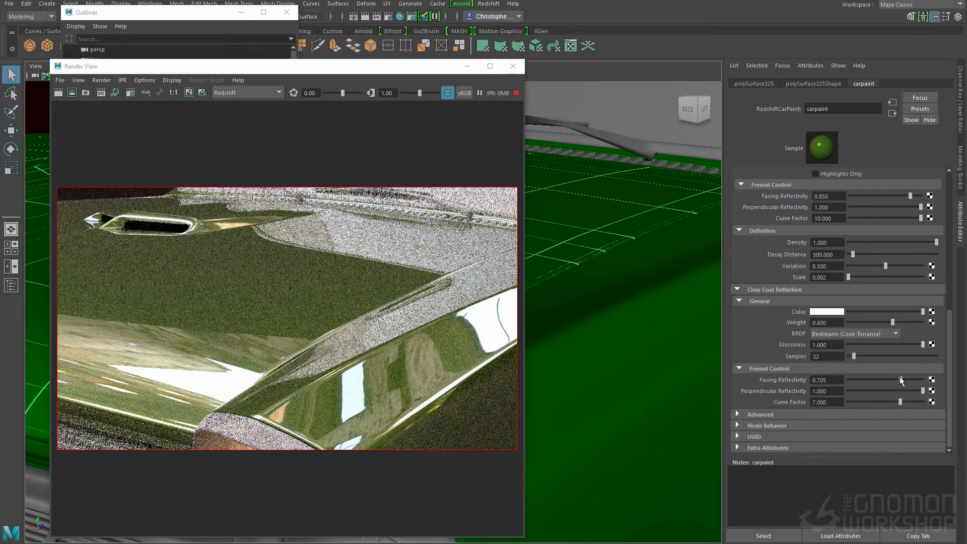
drag(899, 379, 897, 379)
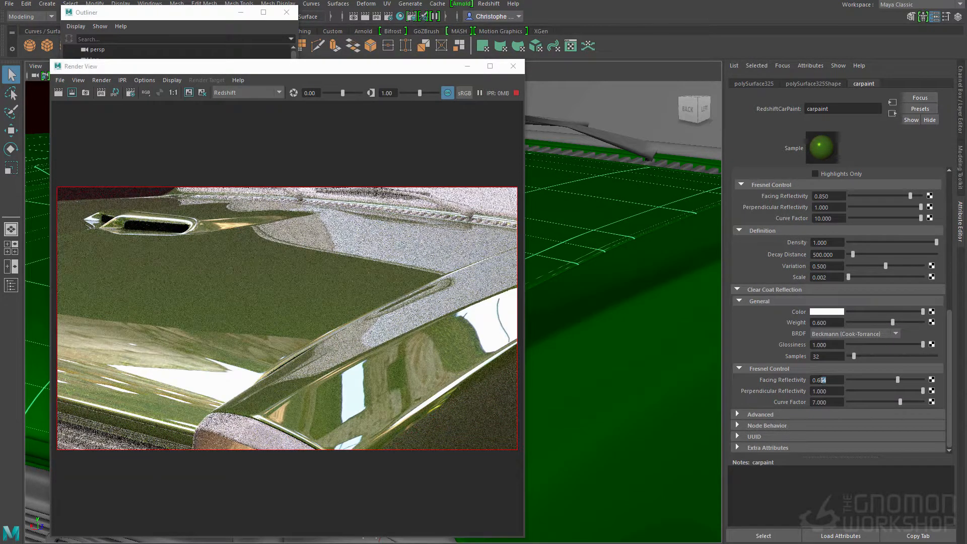
drag(826, 380, 817, 379)
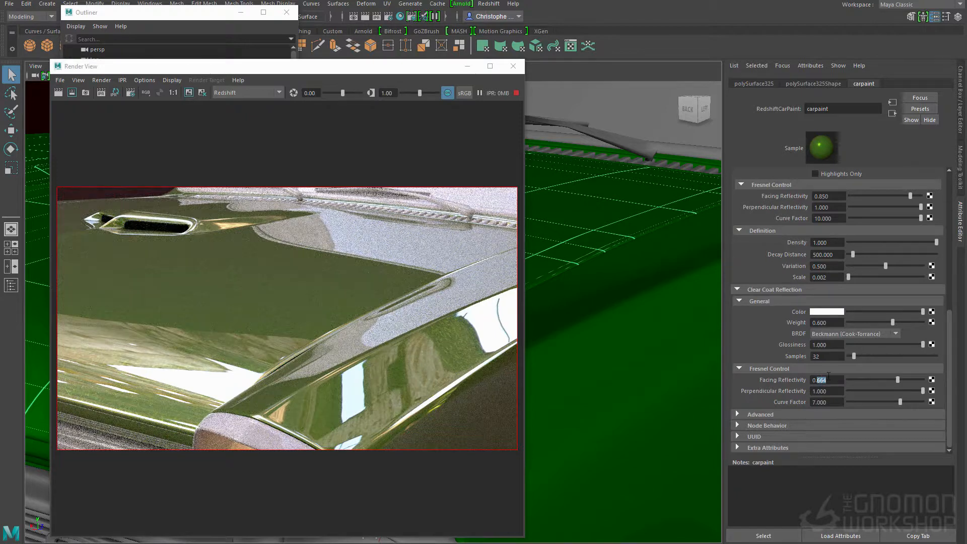
text(4)
key(Return)
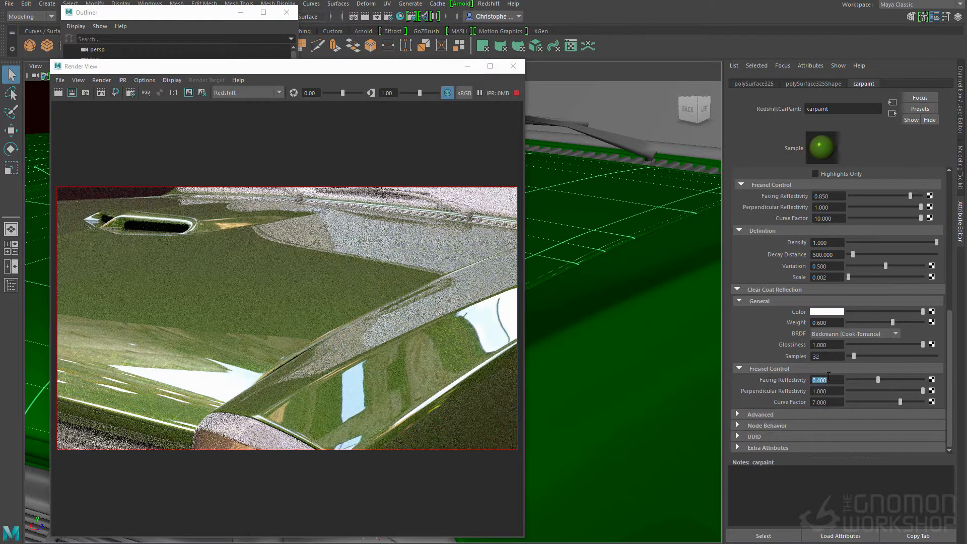
click(863, 379)
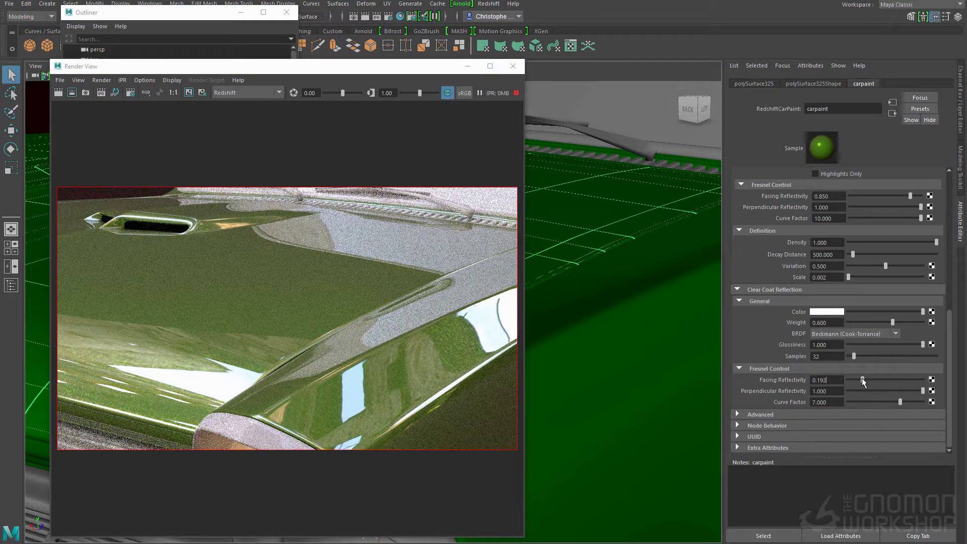
drag(862, 380, 832, 379)
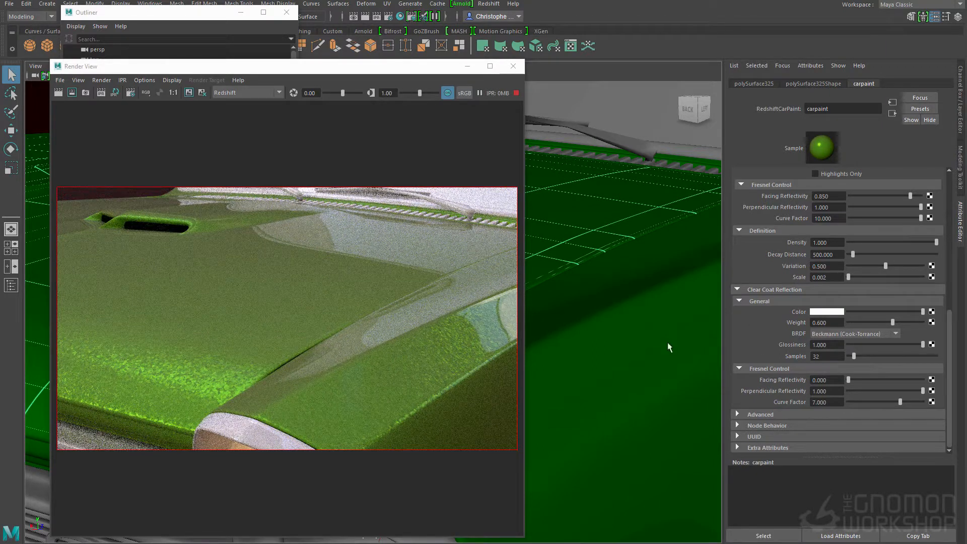
- Set the clear coat Fresnel curve factor to 5 and pull back to check the whole car
click(830, 400)
text(5)
key(Return)
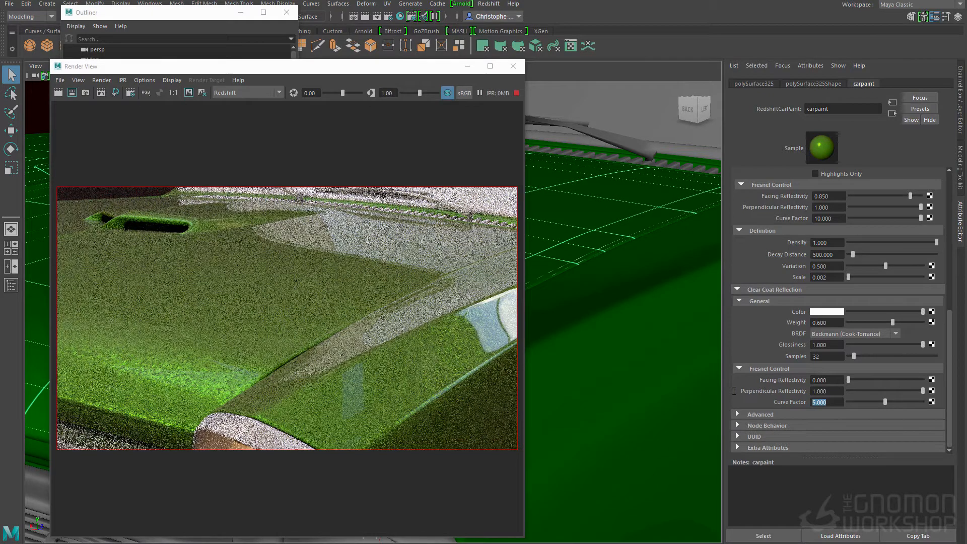
scroll(604, 251, down, 5)
scroll(619, 229, down, 3)
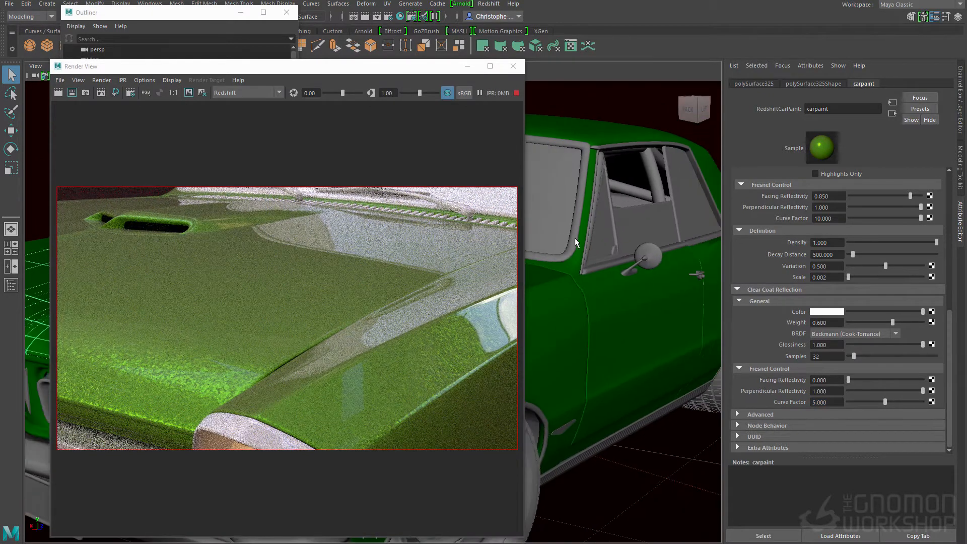
- Inspect the paint from several angles around the car and set the clear coat Fresnel curve factor to 7
scroll(579, 250, down, 3)
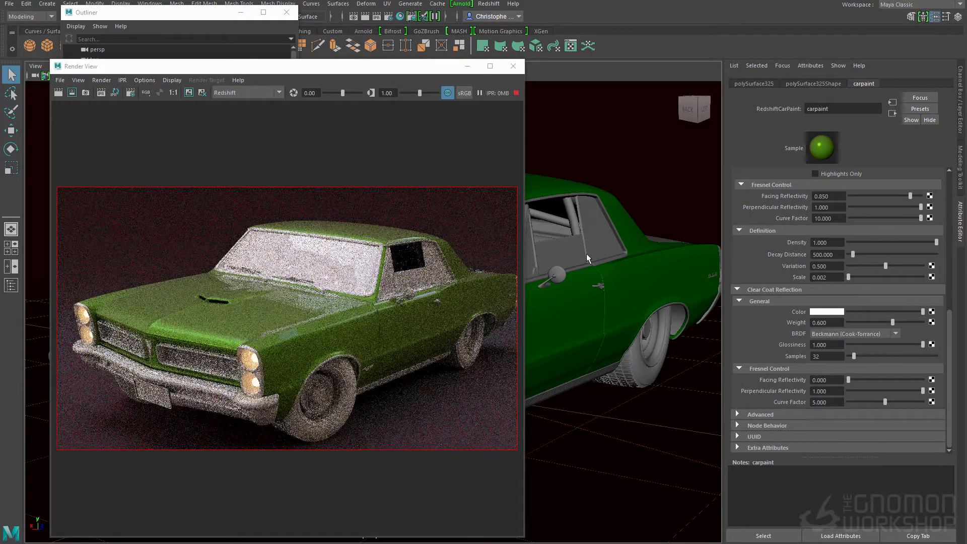
alt+drag(619, 258, 602, 265)
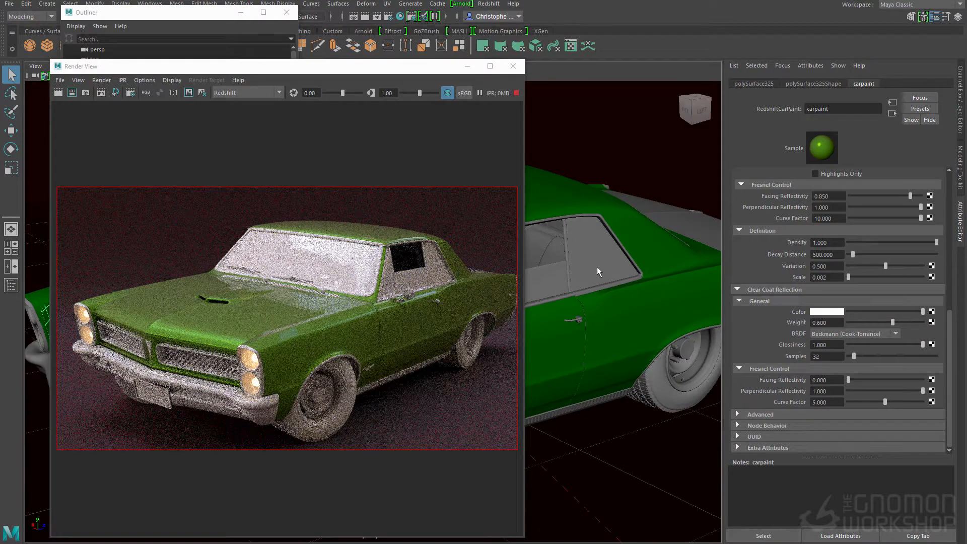
alt+drag(640, 271, 633, 283)
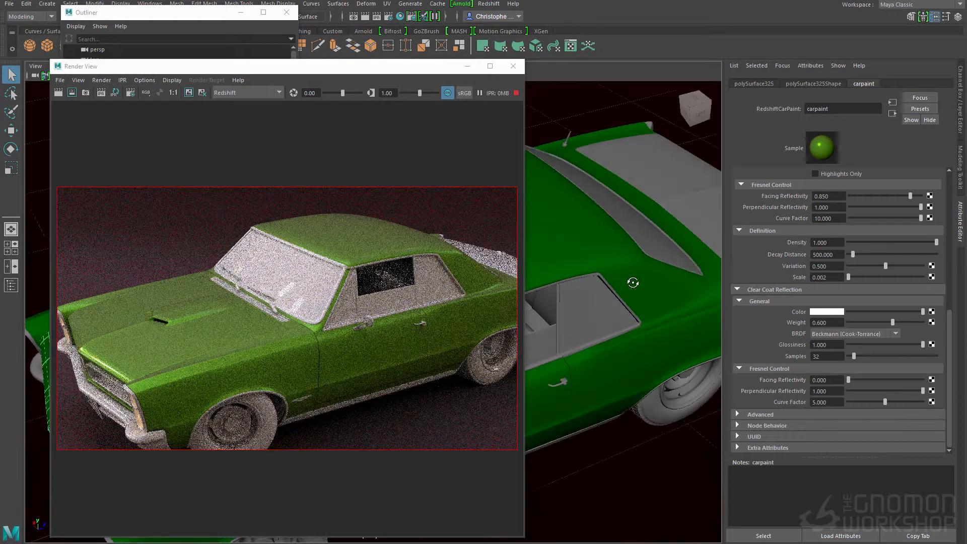
alt+drag(624, 332, 594, 296)
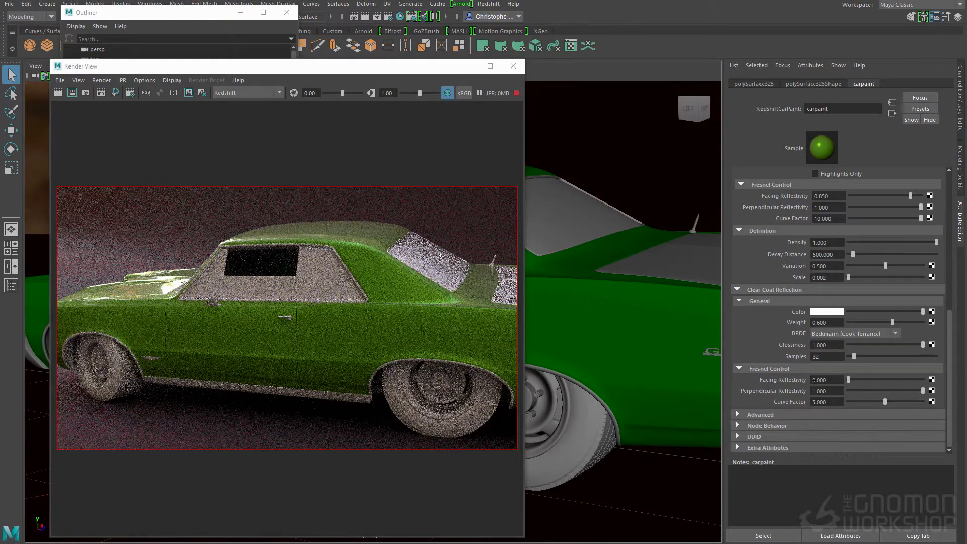
click(825, 402)
text(7)
key(Return)
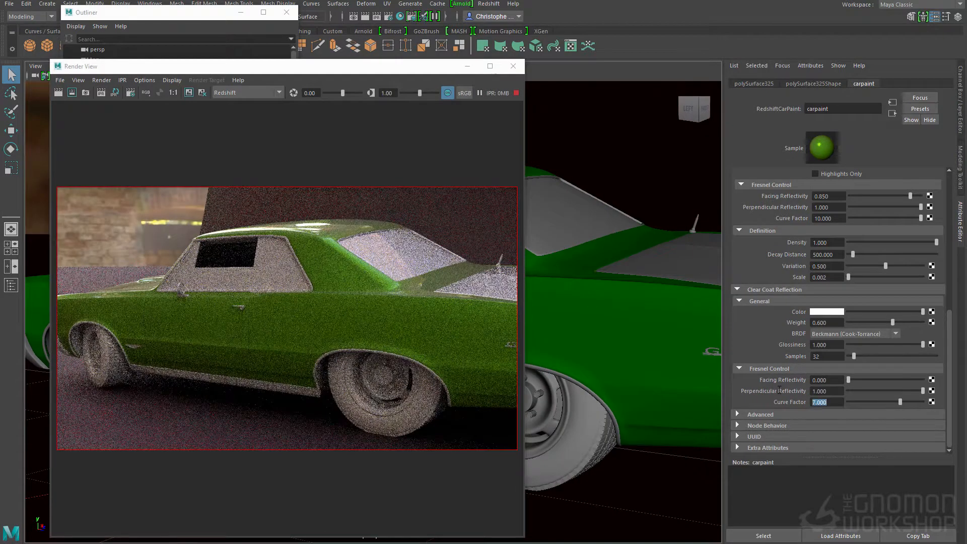
- Try base layer specular facing reflectivity values of 0.062 and 0.130, checking the hood from different angles
alt+drag(699, 368, 660, 359)
scroll(832, 334, up, 5)
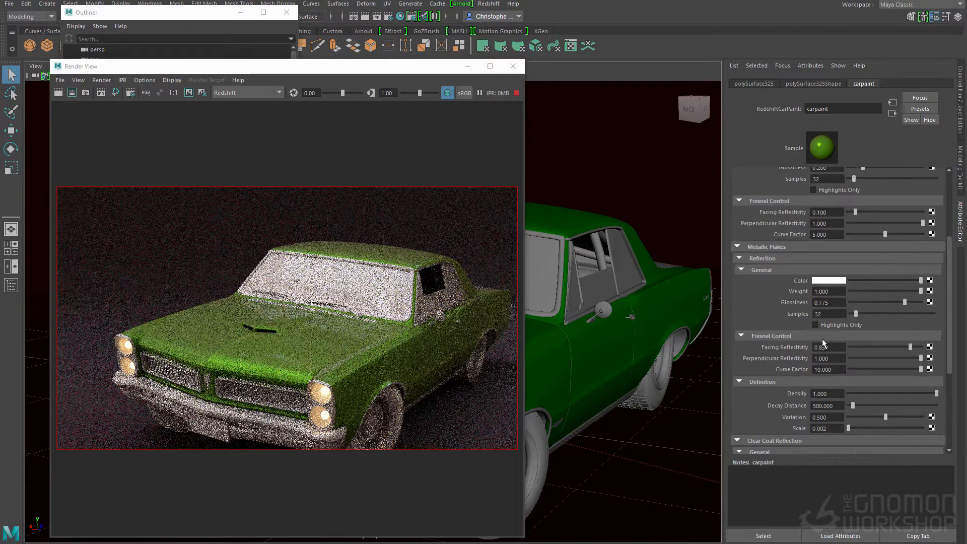
scroll(823, 333, up, 5)
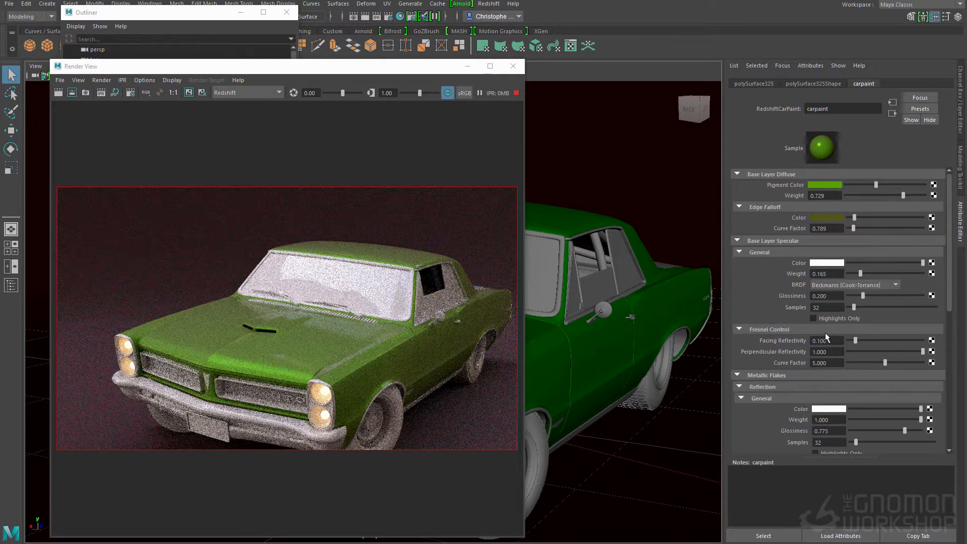
alt+drag(590, 325, 602, 314)
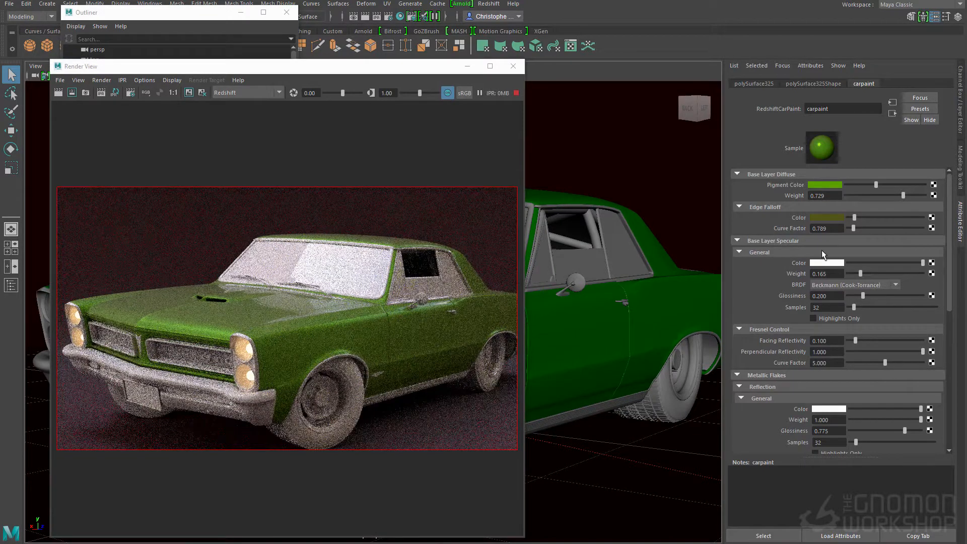
drag(859, 339, 880, 340)
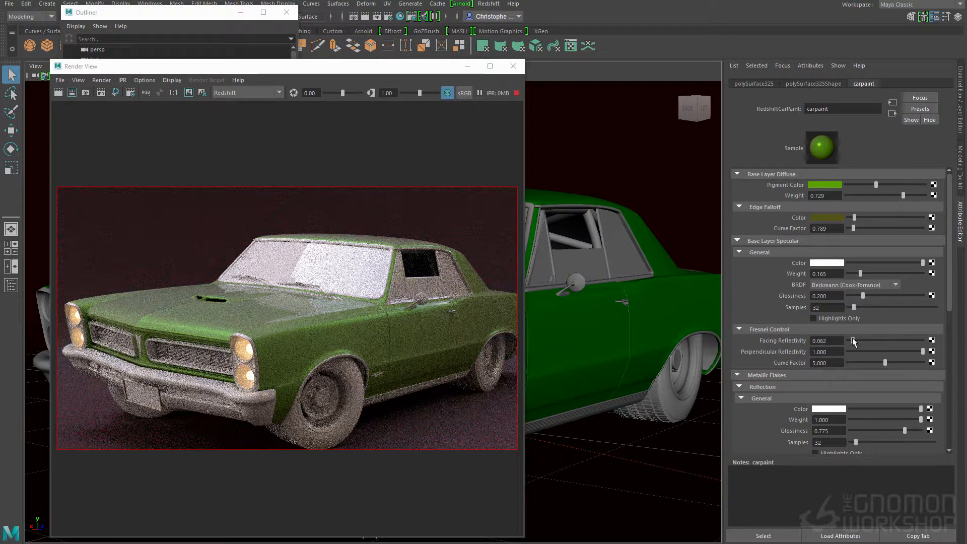
alt+drag(587, 293, 640, 304)
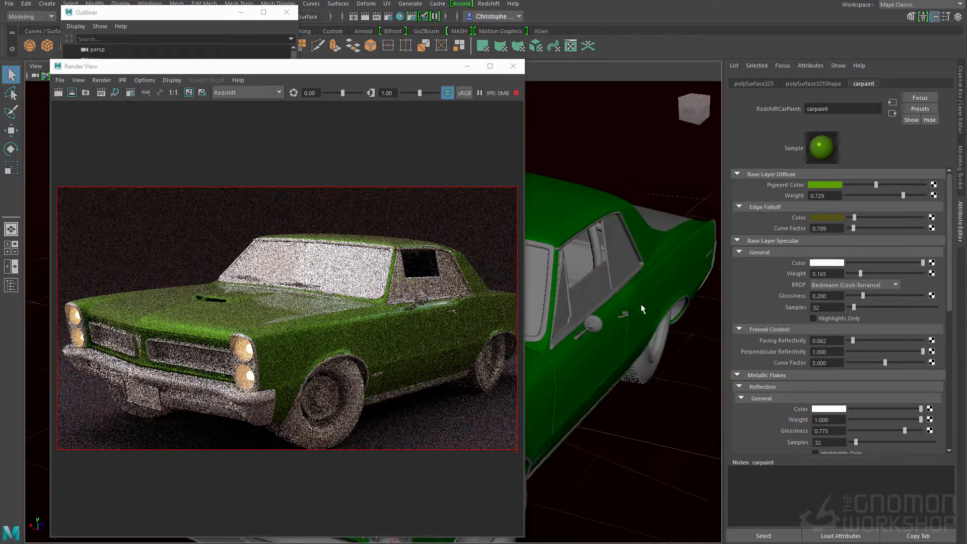
scroll(640, 297, up, 1)
drag(851, 339, 858, 340)
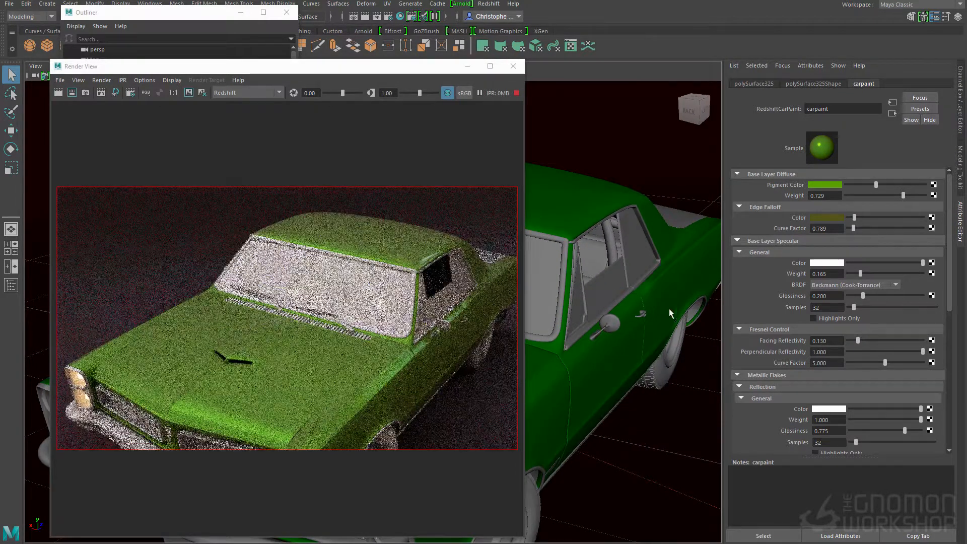
- Raise the base layer specular weight to 0.253 and its facing reflectivity to 0.295
alt+middle_drag(591, 306, 583, 284)
alt+drag(572, 290, 625, 260)
drag(860, 274, 867, 273)
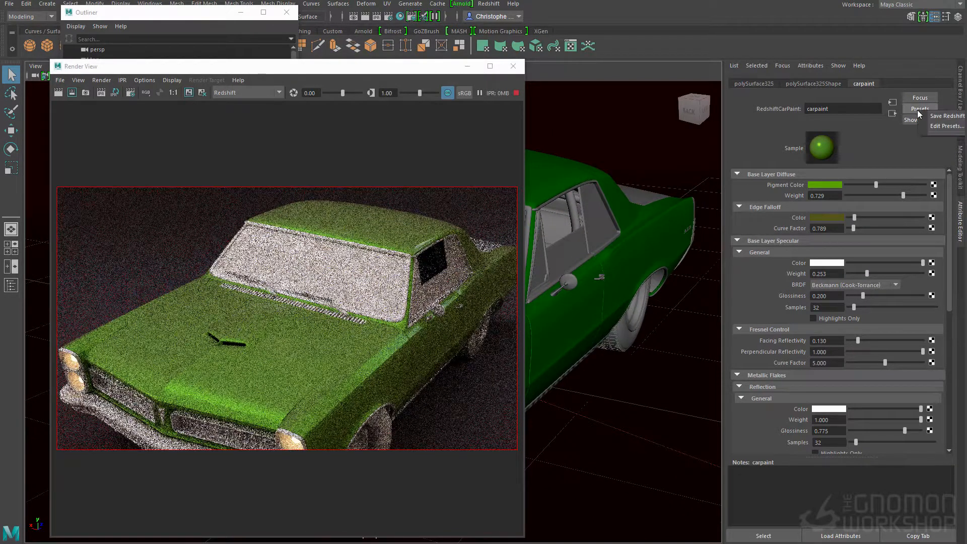
alt+drag(569, 257, 634, 294)
drag(858, 340, 870, 340)
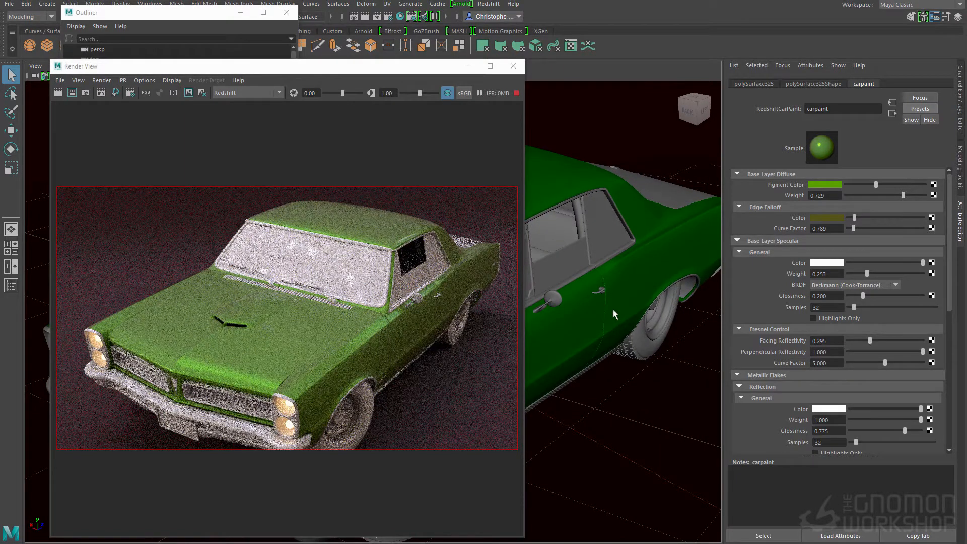
- Lower the base layer specular facing reflectivity to 0.192 and raise the edge falloff curve factor to 3.829
alt+drag(603, 296, 614, 298)
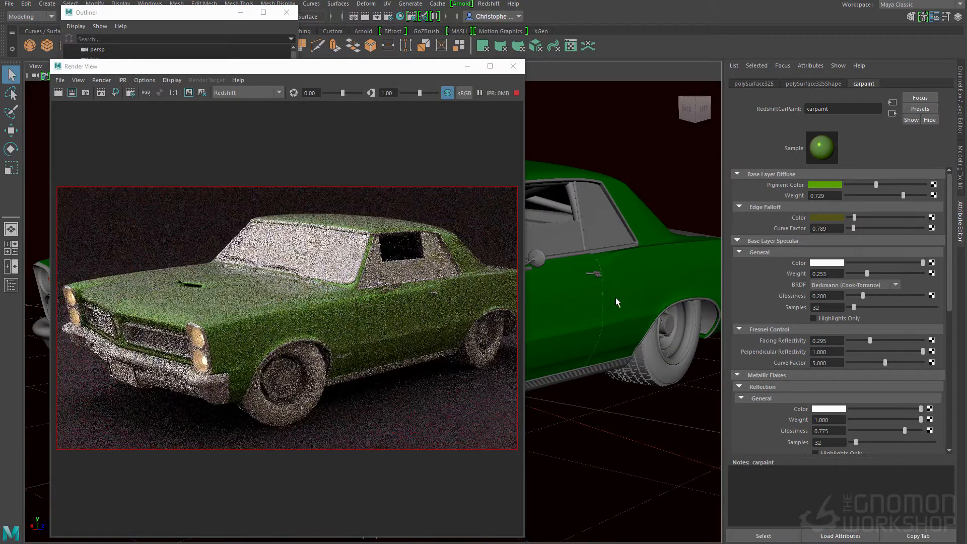
alt+drag(666, 257, 637, 256)
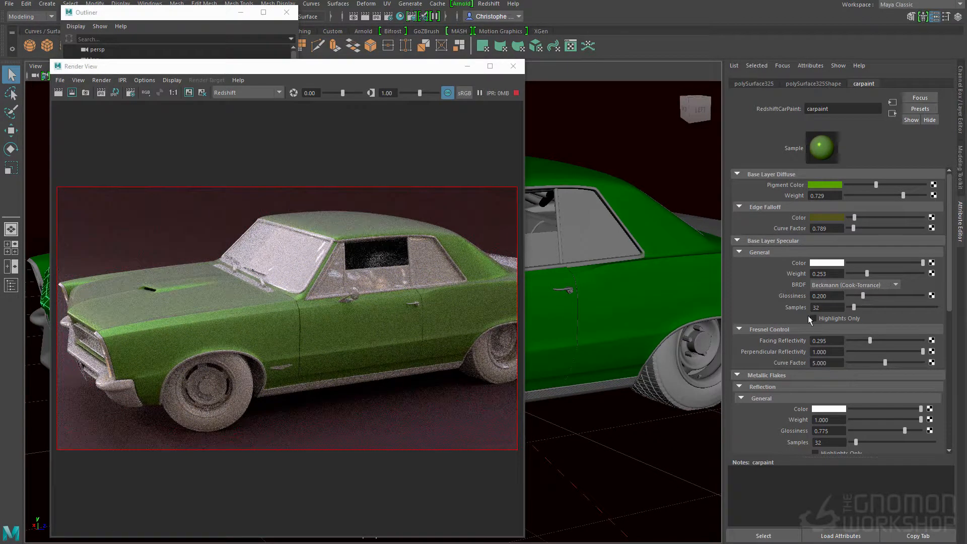
drag(870, 340, 863, 340)
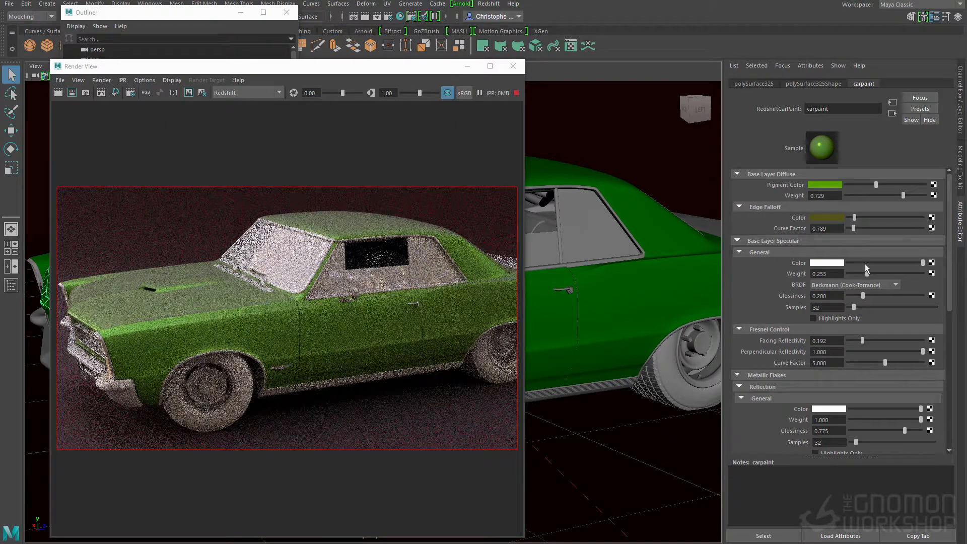
drag(857, 229, 877, 230)
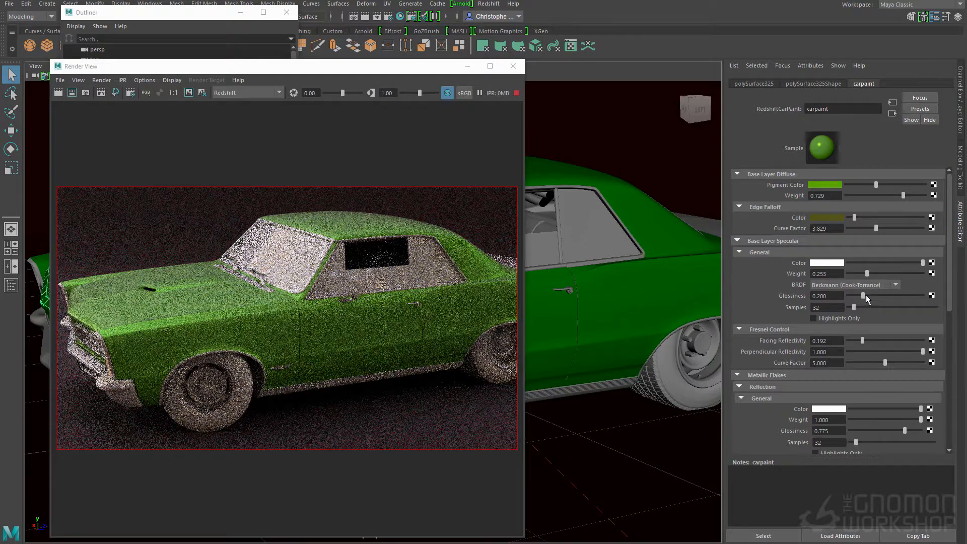
alt+drag(552, 278, 608, 287)
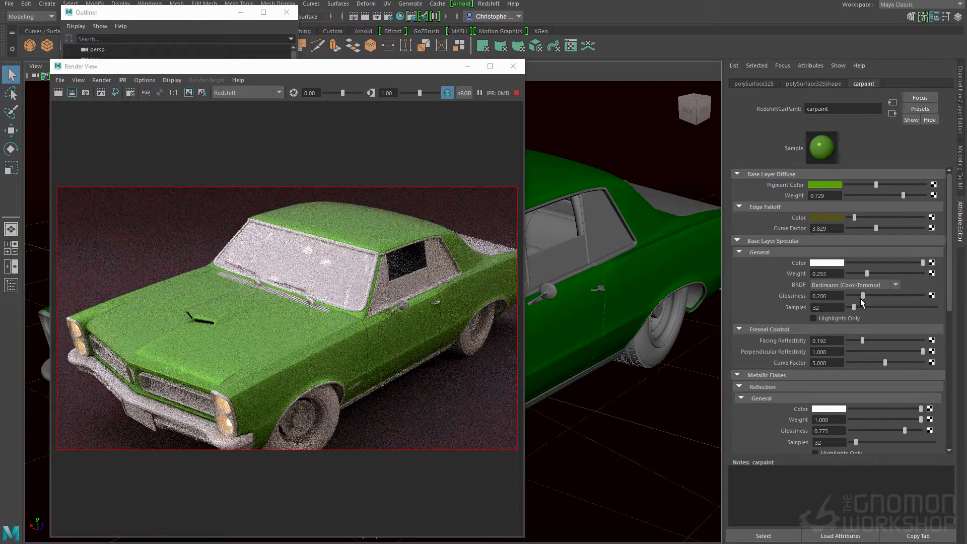
- Increase the base layer specular glossiness to 0.637 and adjust its facing reflectivity to 0.212
mouse_move(863, 295)
mouse_down()
mouse_move(923, 297)
mouse_move(895, 300)
mouse_up()
mouse_move(862, 341)
mouse_down()
mouse_move(879, 344)
mouse_move(864, 344)
mouse_up()
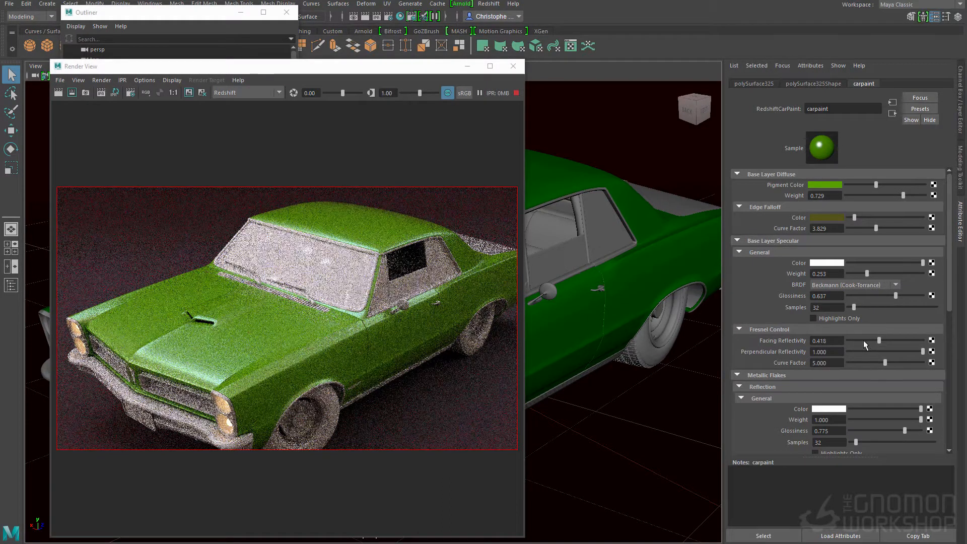
- Test the clear coat facing reflectivity at 0.089 and 0.2, and check the car's front end
scroll(836, 327, down, 1)
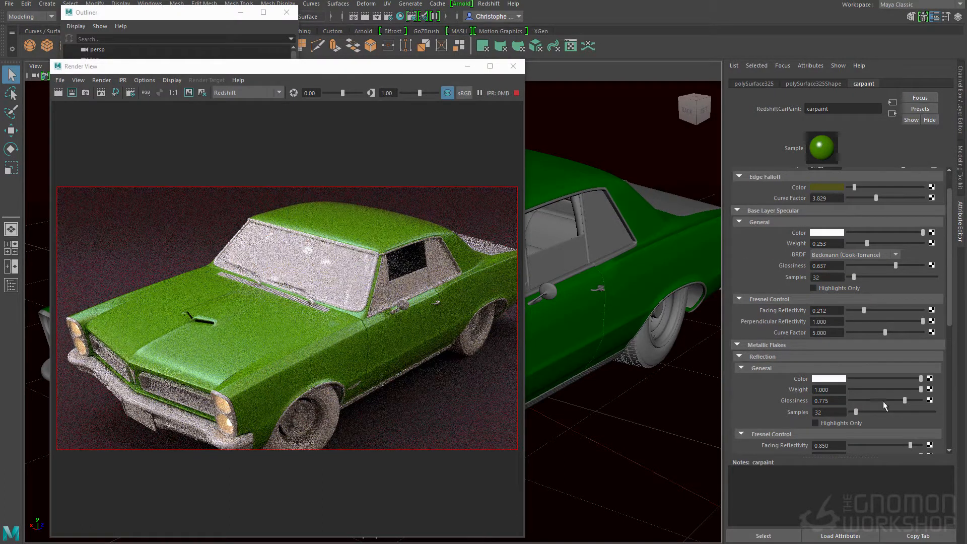
scroll(811, 332, down, 1)
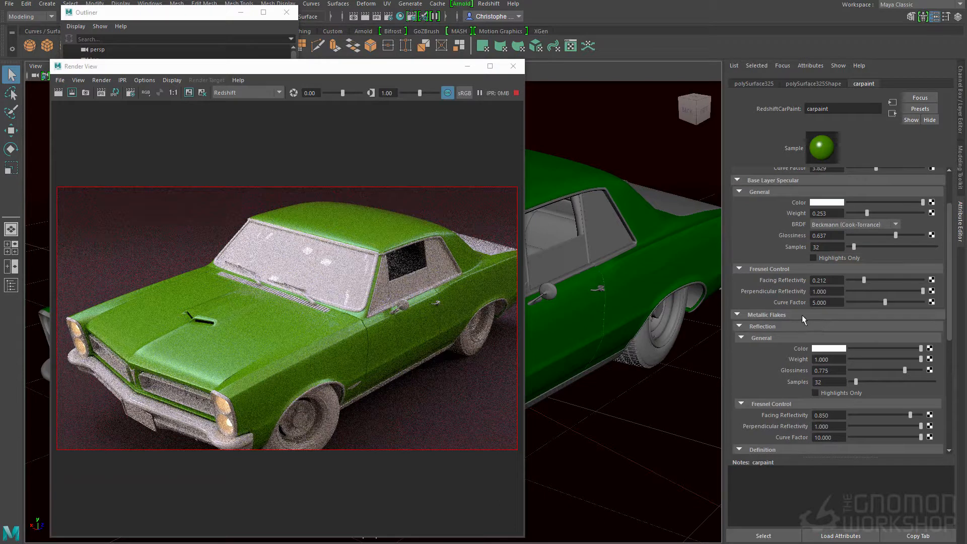
scroll(808, 330, down, 1)
scroll(808, 329, down, 2)
scroll(807, 329, down, 2)
scroll(807, 329, down, 1)
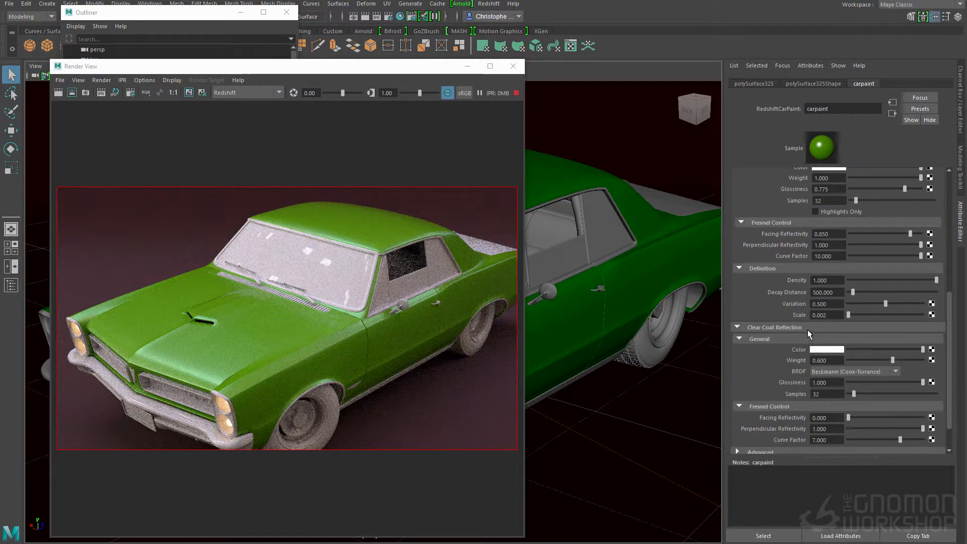
drag(847, 417, 865, 418)
drag(859, 417, 854, 417)
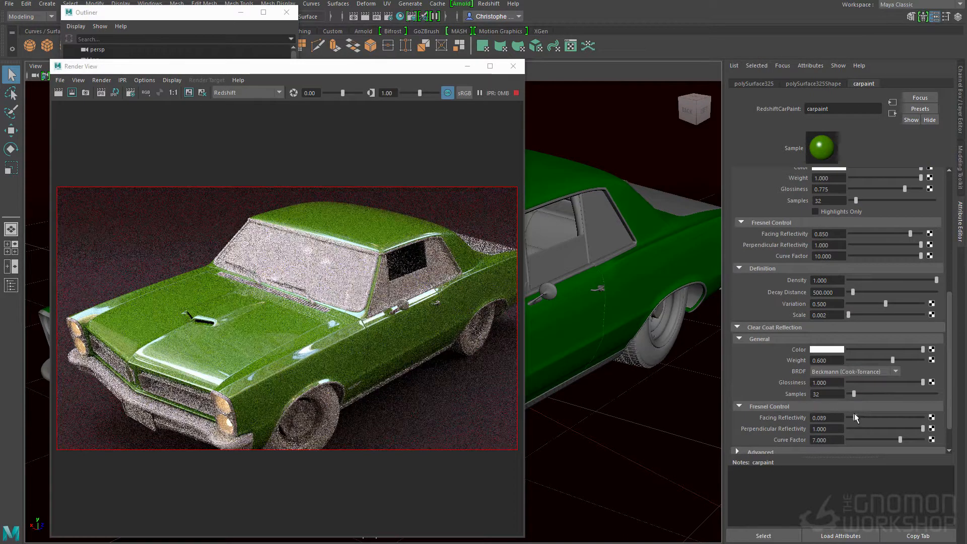
text(.)
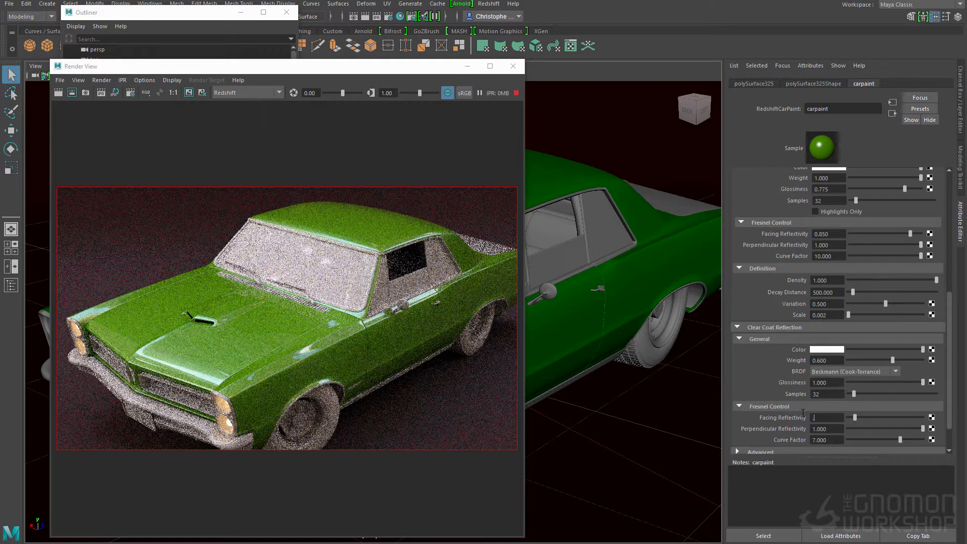
key(Return)
alt+drag(590, 329, 588, 292)
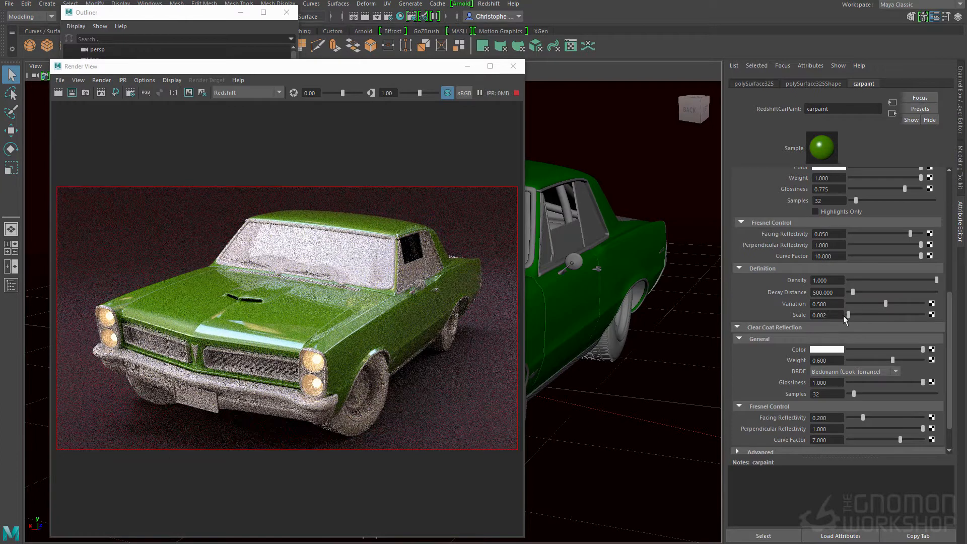
- Darken the base layer's green pigment color and set the clear coat facing reflectivity to 0.1
scroll(840, 307, up, 5)
drag(876, 185, 863, 186)
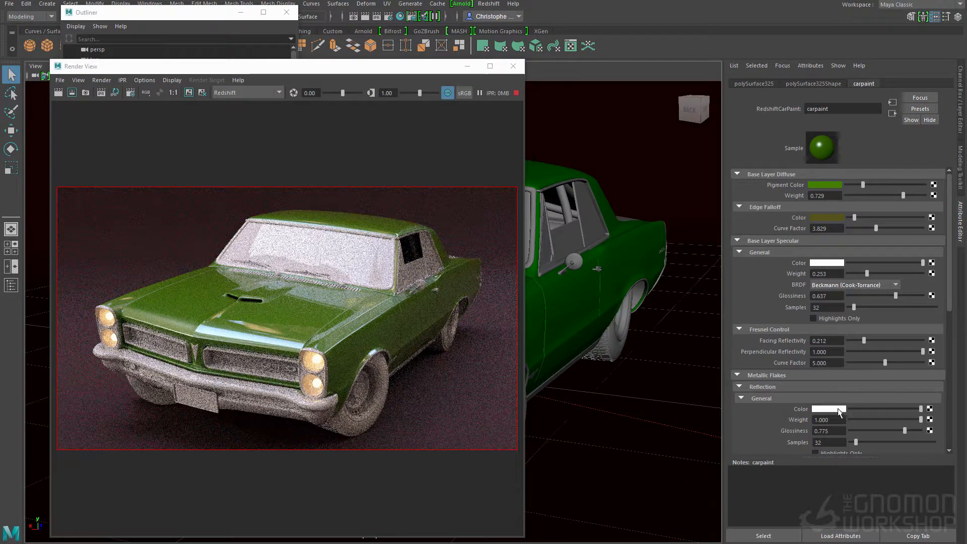
scroll(840, 429, down, 5)
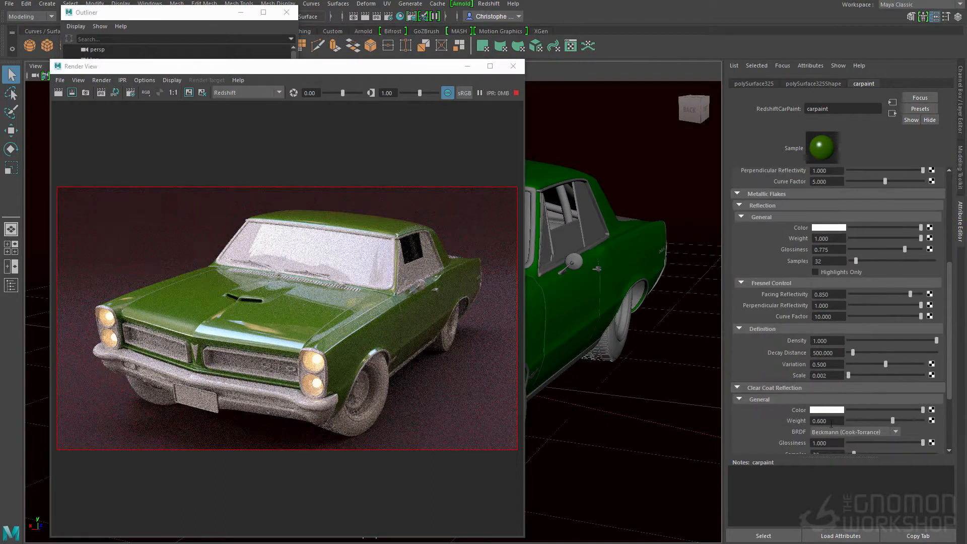
scroll(830, 423, down, 1)
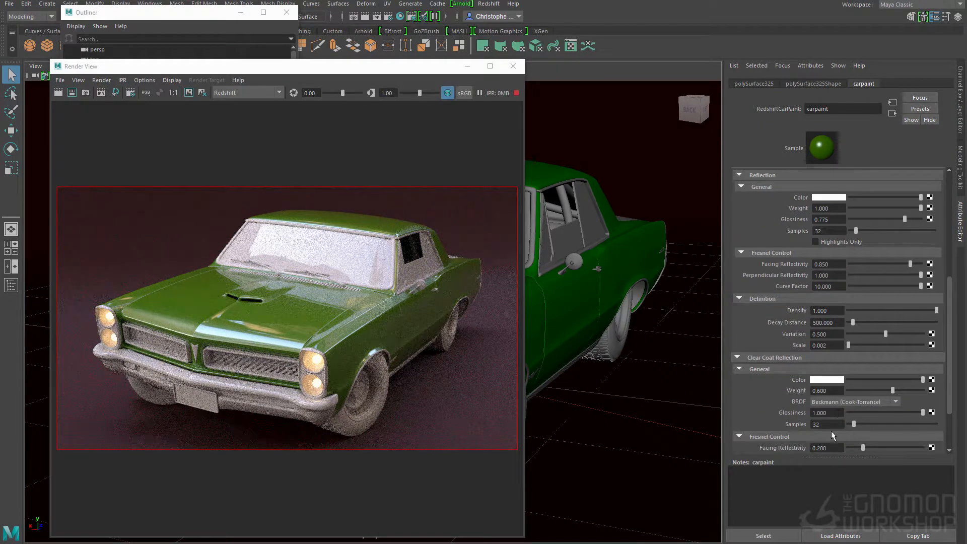
drag(809, 448, 828, 439)
text(0.1)
key(Return)
alt+drag(624, 287, 598, 263)
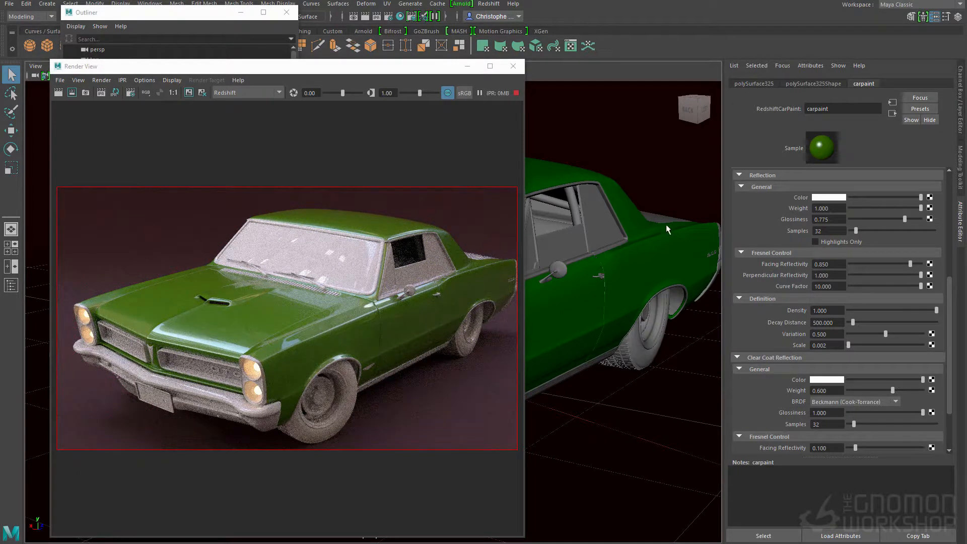
- Examine the paint reflections and flakes up close on the hood and front fender, and review the carpaint settings
scroll(599, 327, up, 10)
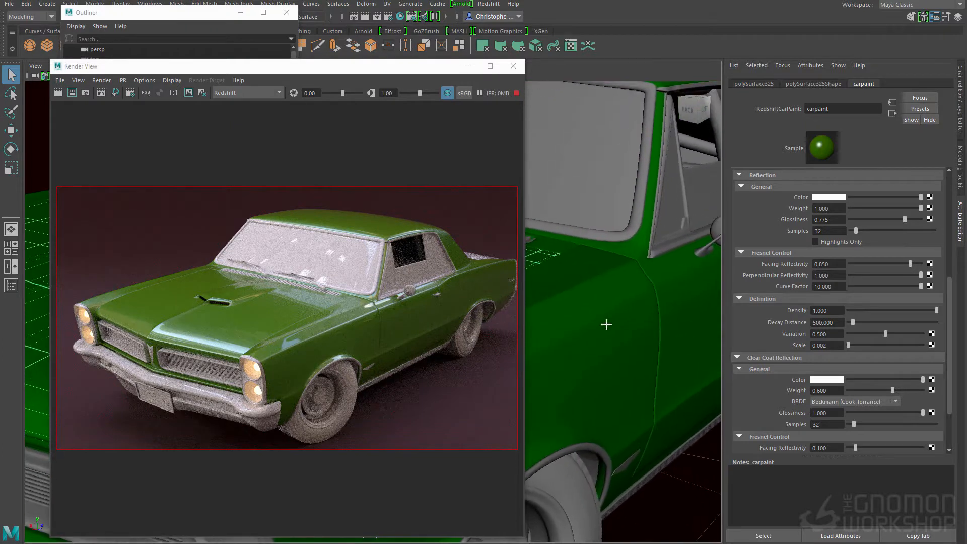
scroll(599, 327, up, 3)
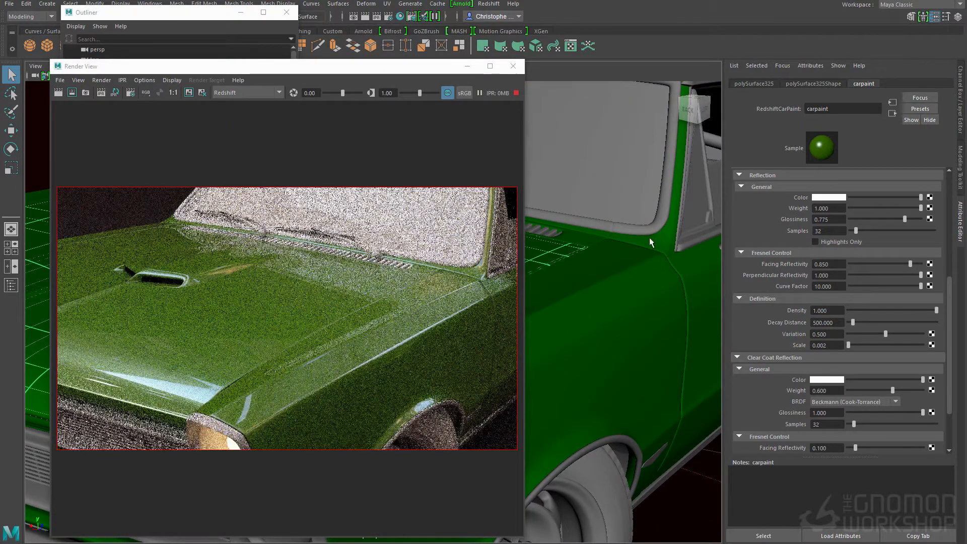
scroll(649, 262, up, 2)
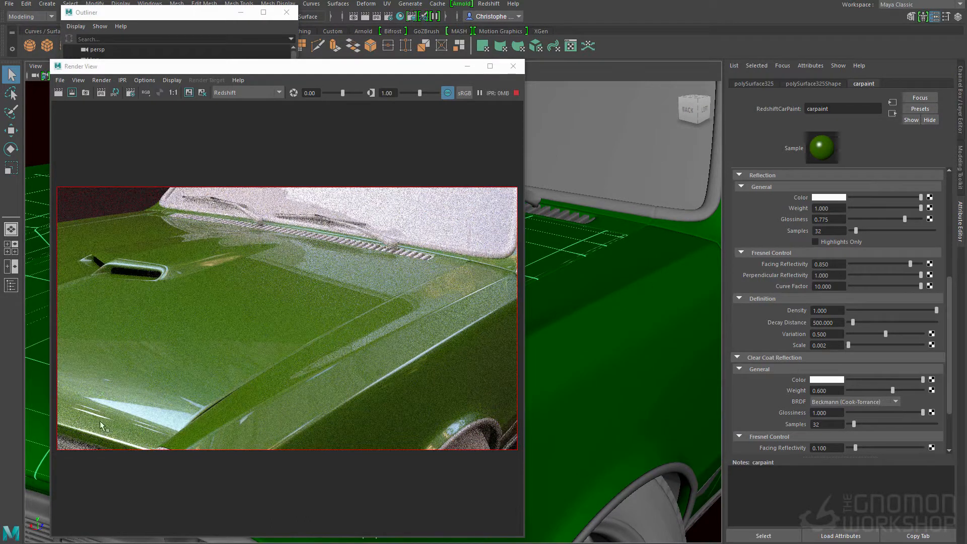
alt+drag(554, 302, 563, 322)
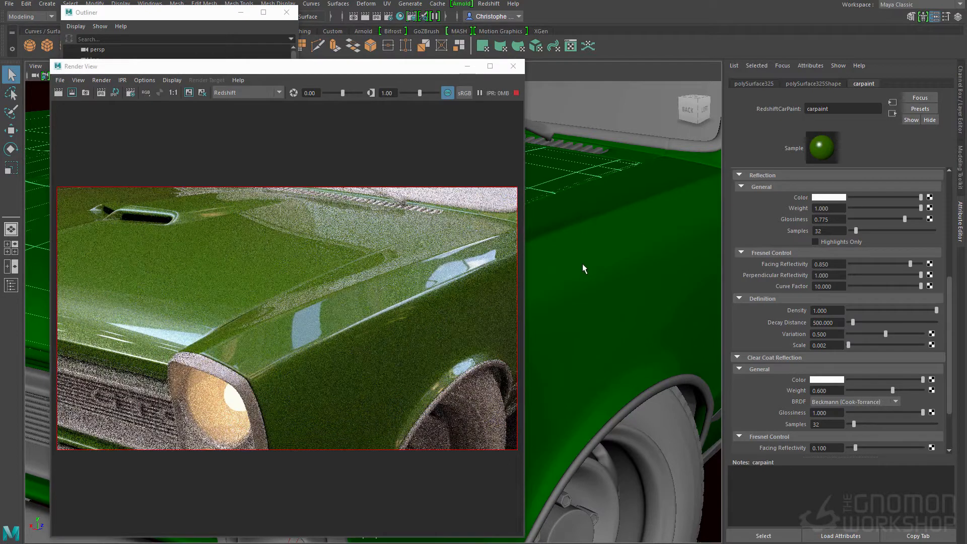
scroll(806, 299, up, 3)
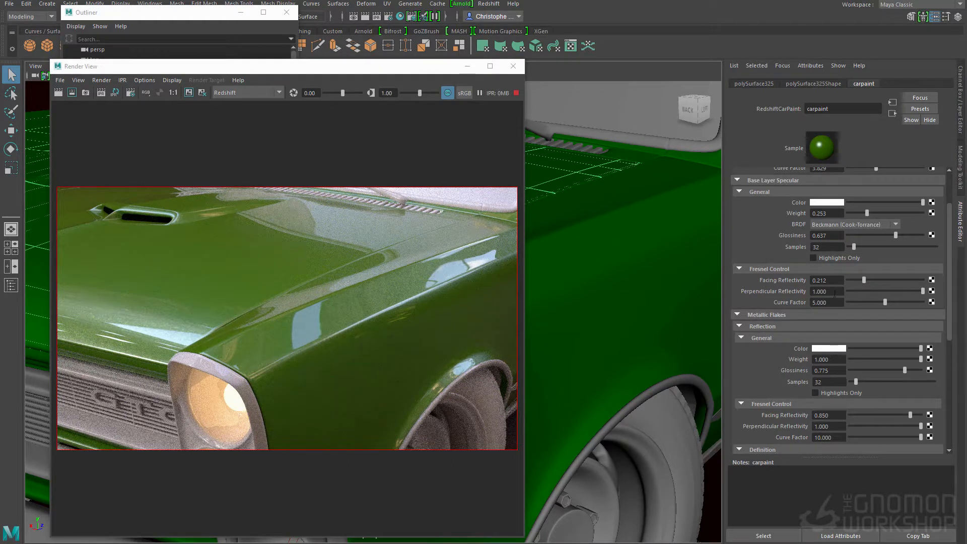
scroll(837, 300, up, 3)
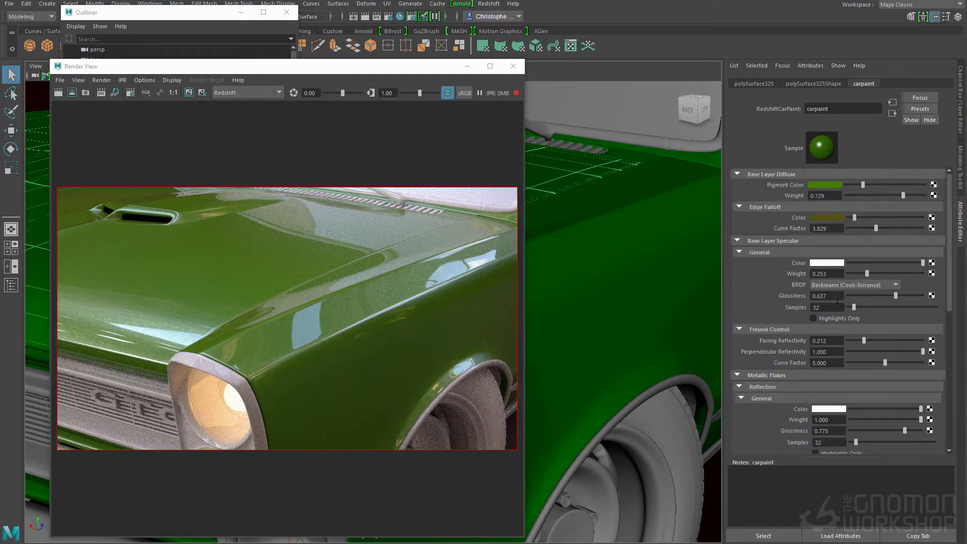
- Set the carpaint metallic flakes scale to 0.006 and check the paint on the whole car
scroll(771, 267, down, 6)
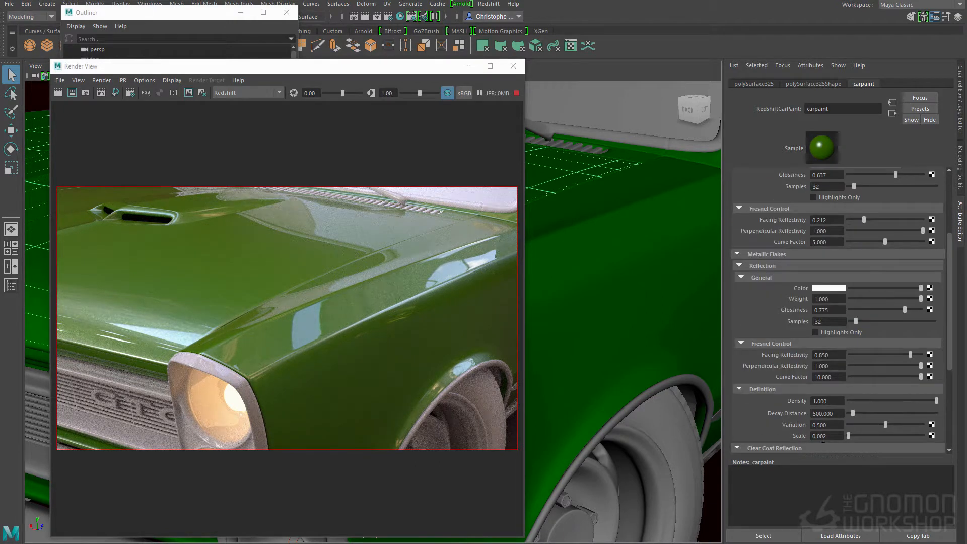
double_click(824, 436)
key(Return)
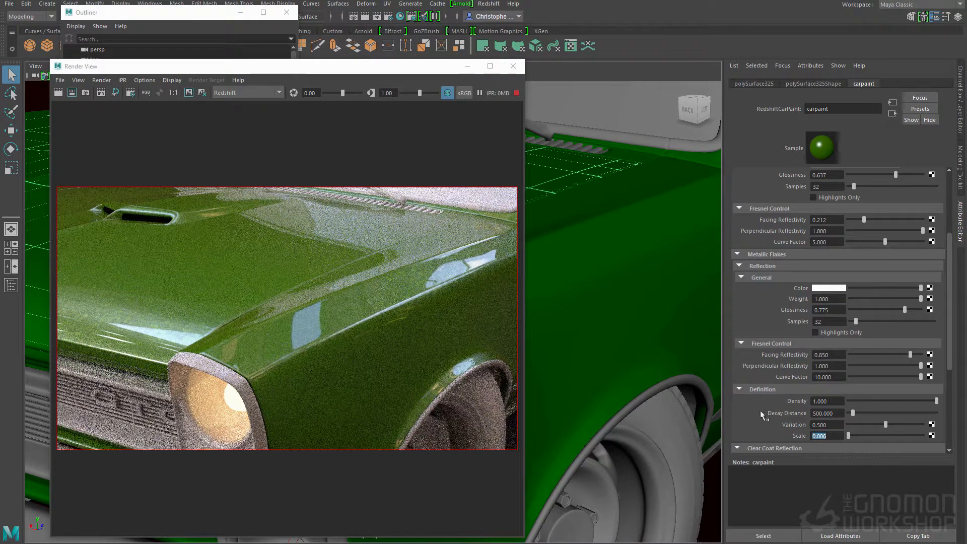
alt+drag(615, 279, 576, 244)
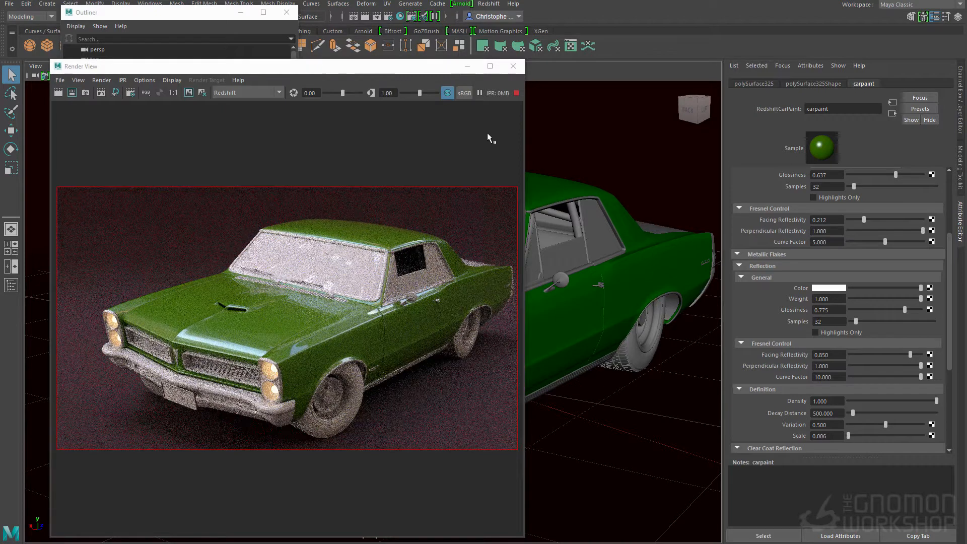
drag(403, 71, 377, 88)
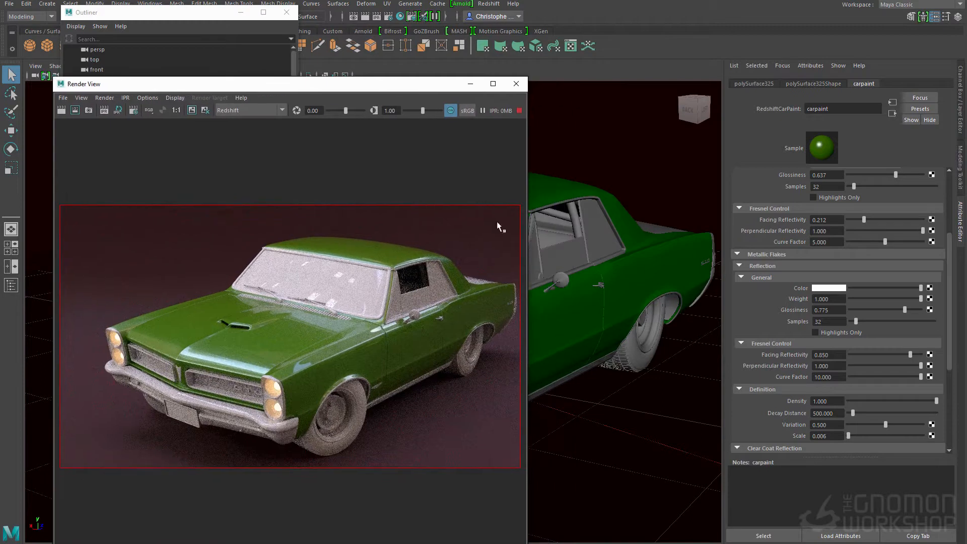
- Assign a new Redshift Material to the rear wheel rim
click(645, 331)
key(space)
click(613, 427)
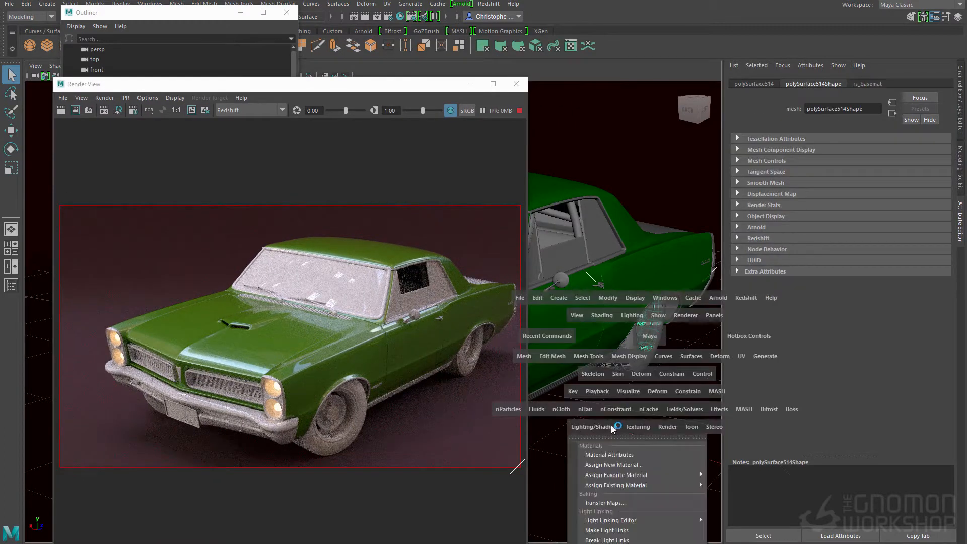
click(627, 466)
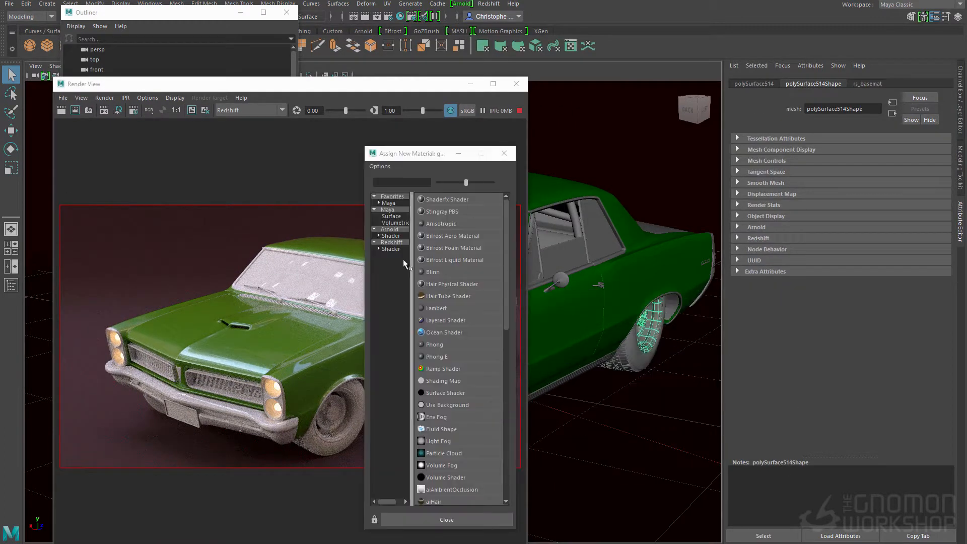
click(391, 249)
click(454, 249)
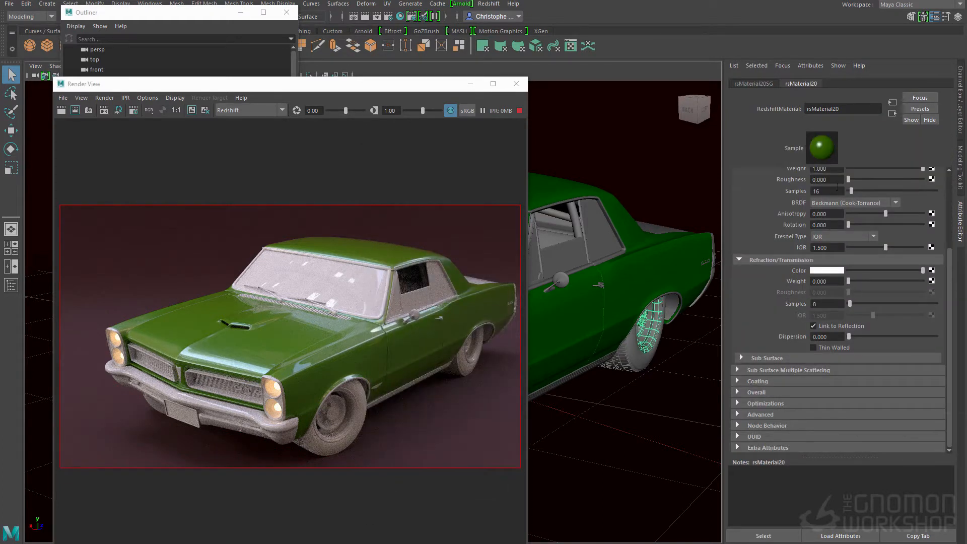
- Apply the Silver preset to the rear rim's new Redshift material
scroll(857, 255, up, 5)
click(826, 186)
scroll(824, 243, down, 2)
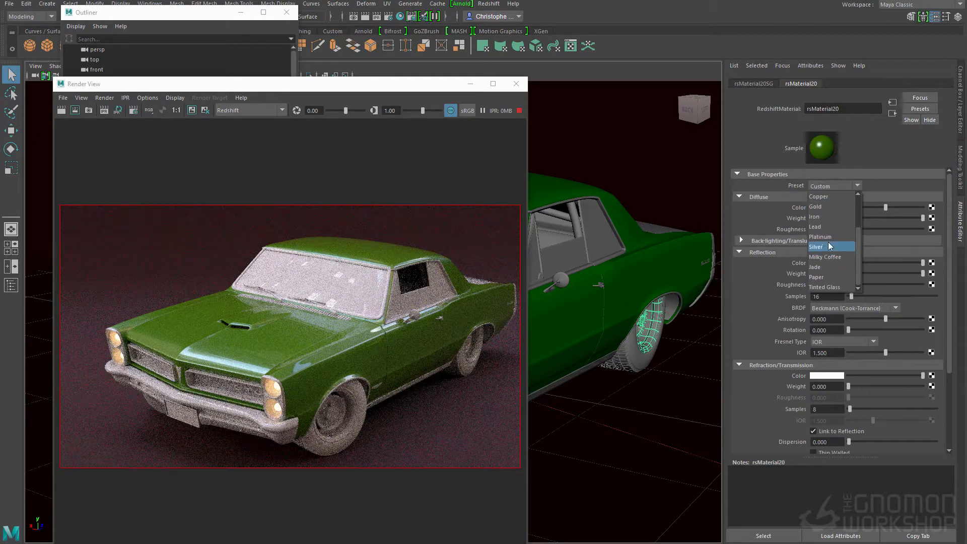
click(828, 243)
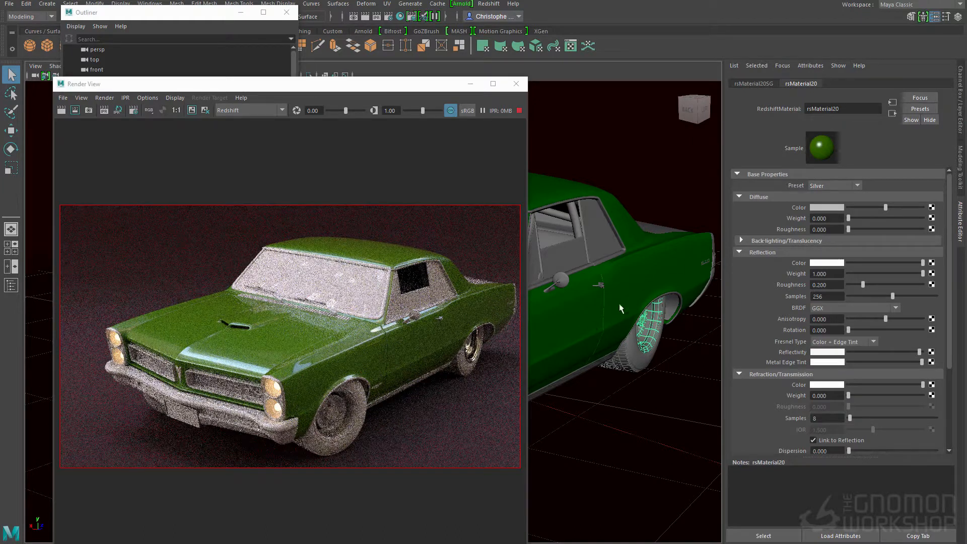
- Rename the Silver preset material as chrome
alt+middle_drag(591, 323, 673, 280)
double_click(840, 109)
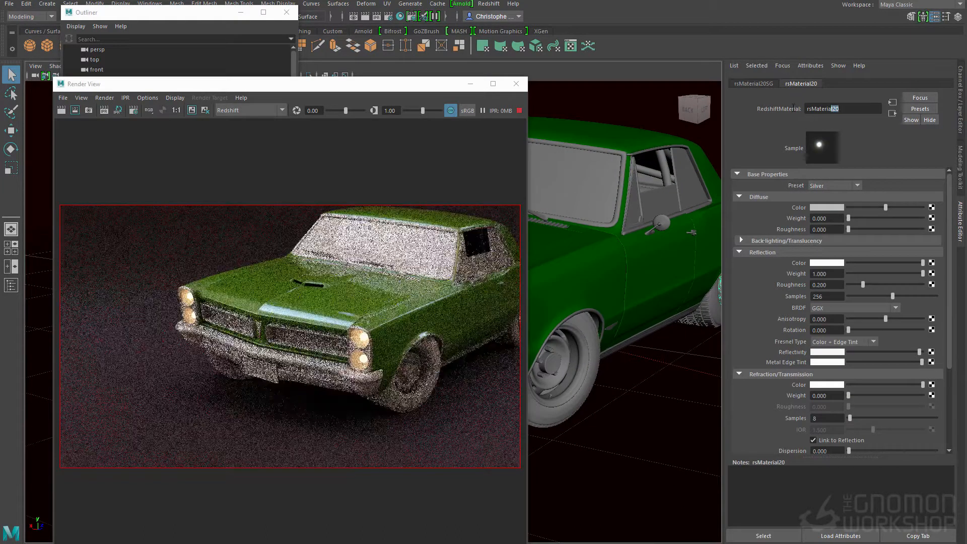
text(chrome)
key(Return)
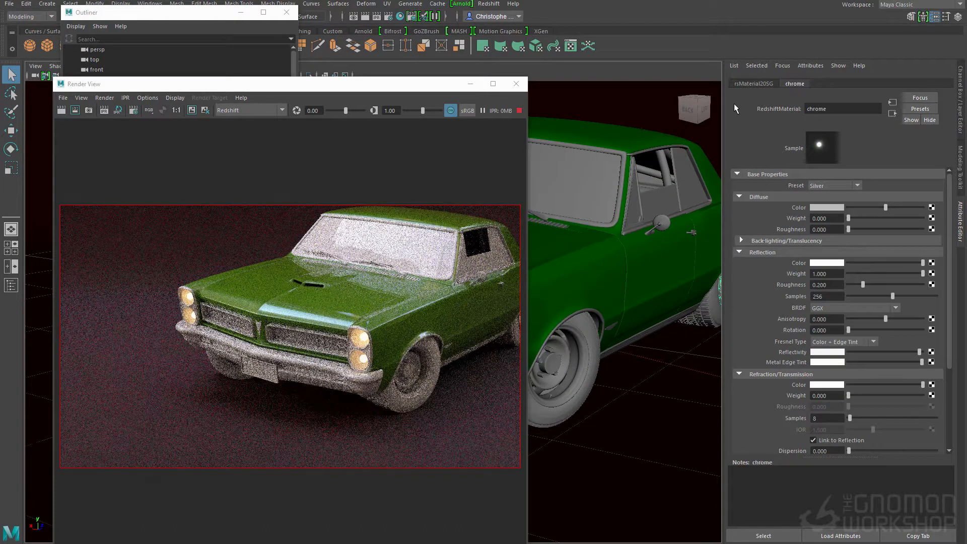
- Select the front wheel rim, the headlight surround with bumper, and the grille piece beside it together
click(576, 354)
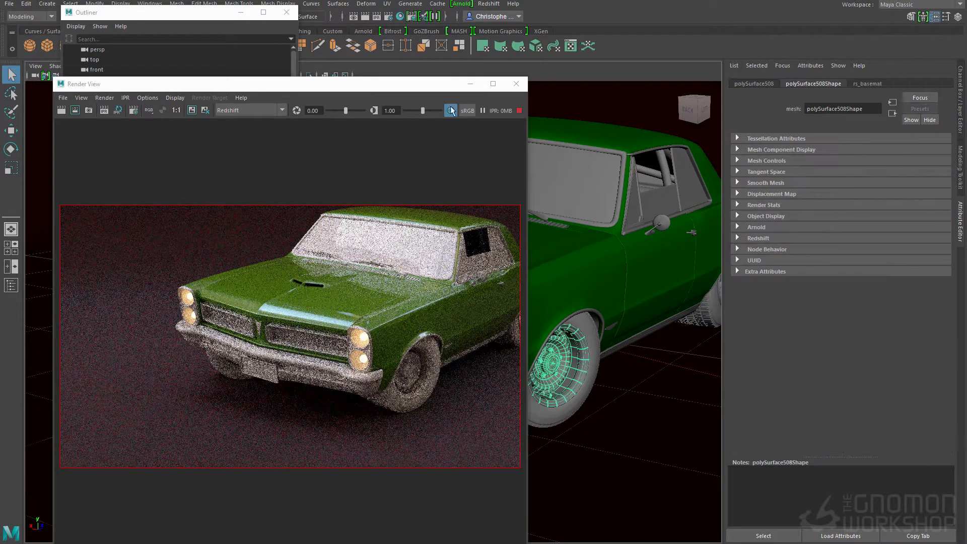
drag(431, 84, 320, 85)
click(475, 362)
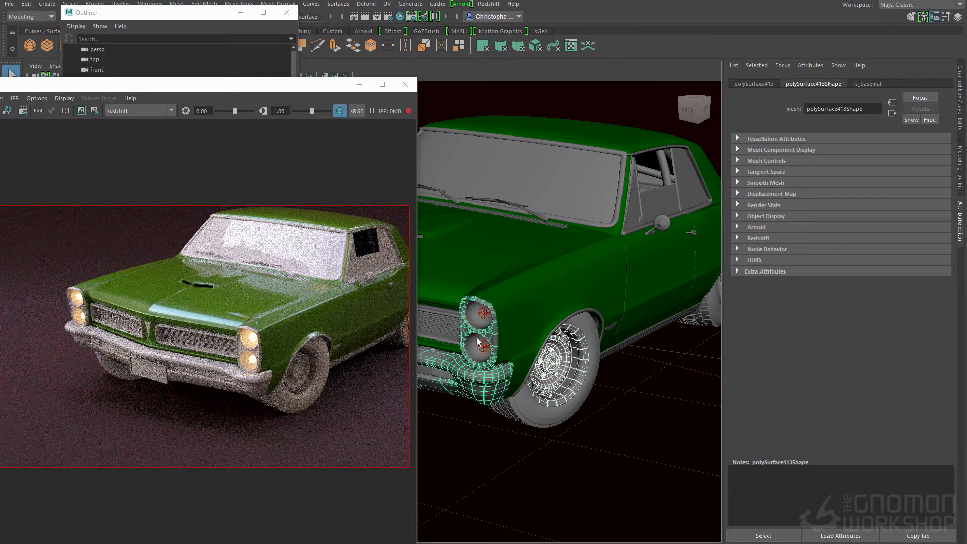
click(448, 344)
key(space)
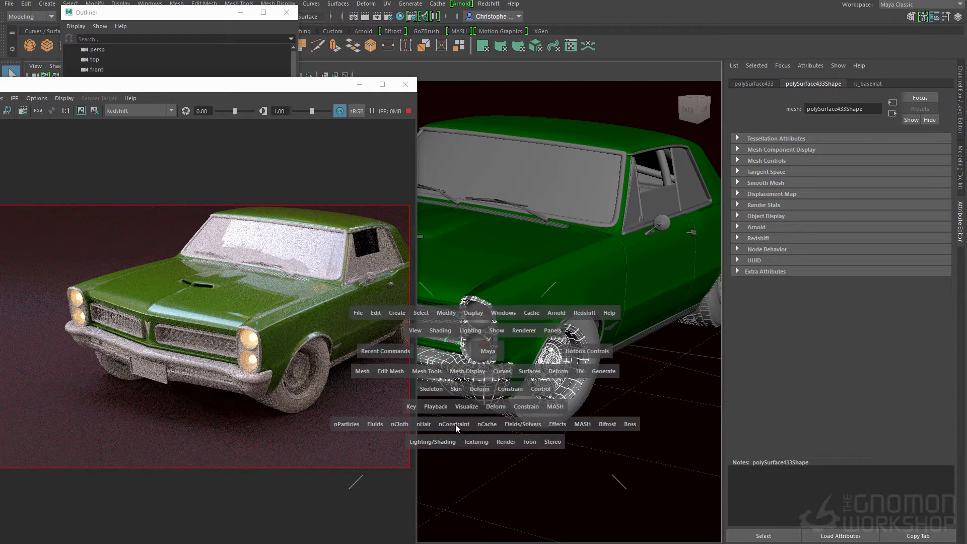
click(445, 442)
mouse_move(503, 500)
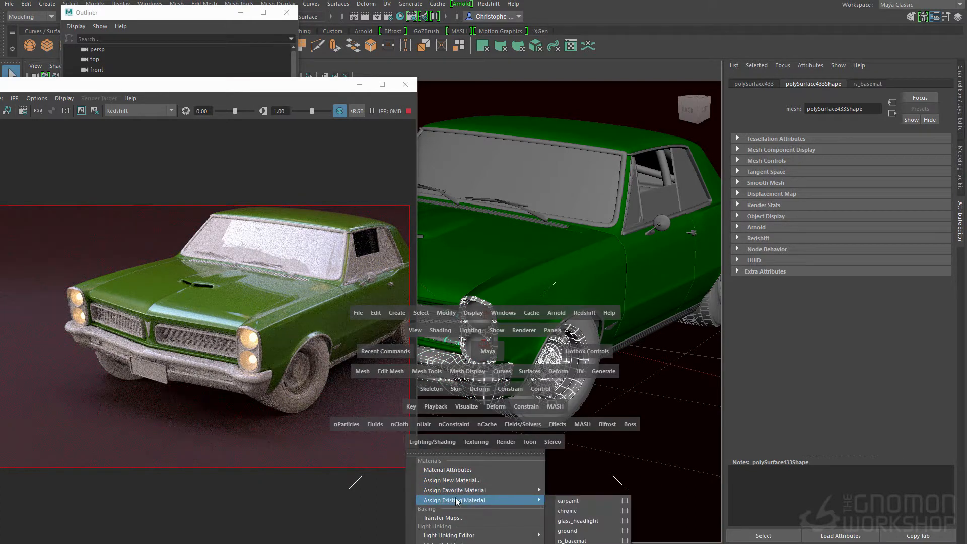
click(586, 532)
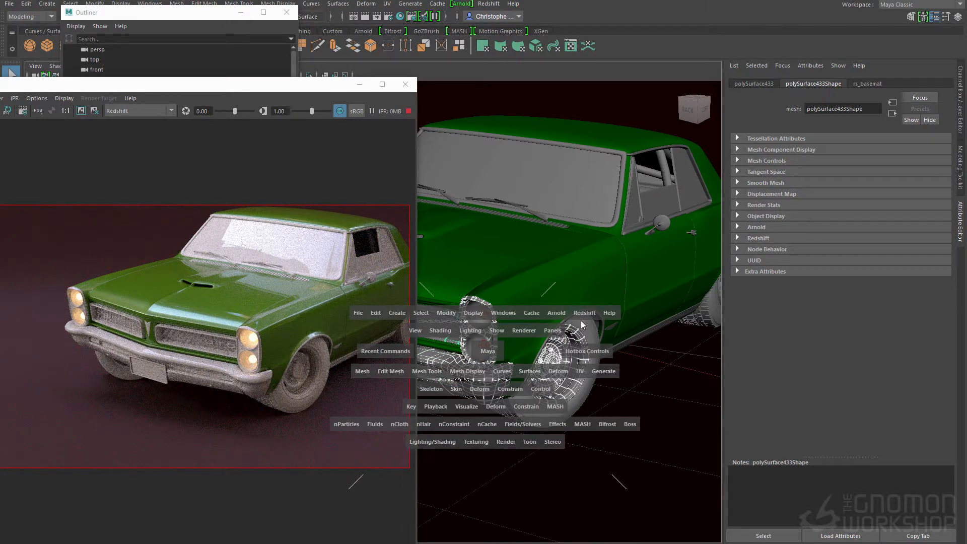
key(f)
- Assign the existing chrome material to the selected rim, bumper and grille parts
key(space)
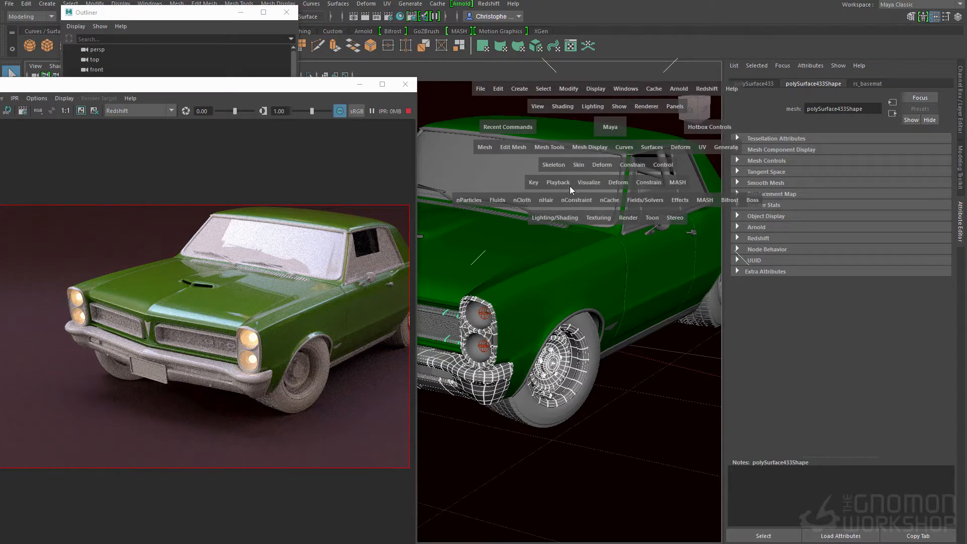
click(555, 222)
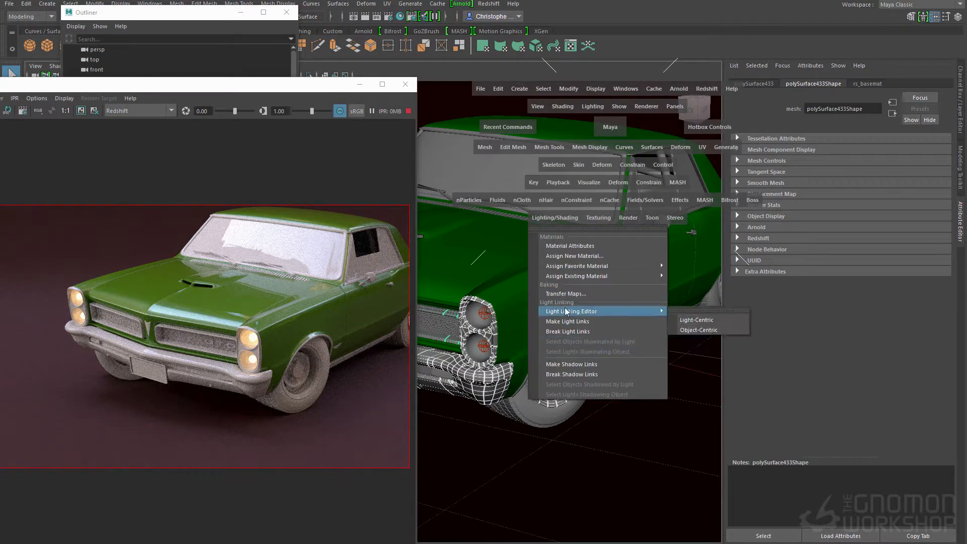
mouse_move(597, 277)
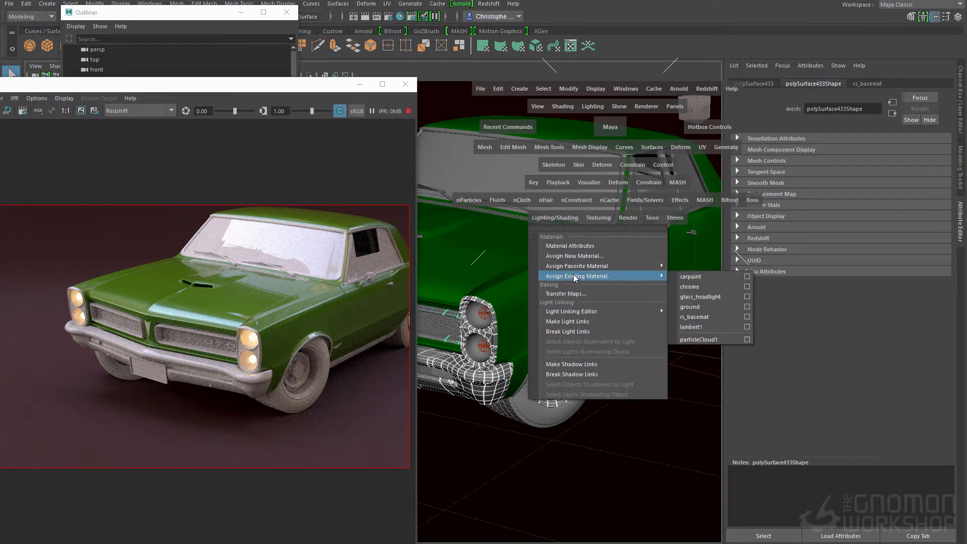
click(698, 286)
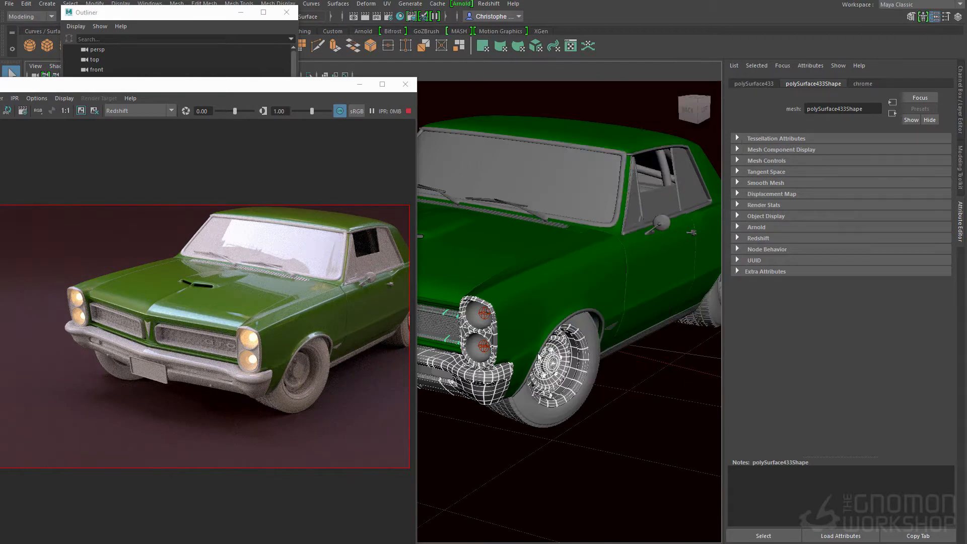
- Darken the chrome material's diffuse color and slightly darken its reflectivity color, checking the bumper up close
drag(290, 89, 362, 86)
scroll(601, 321, up, 5)
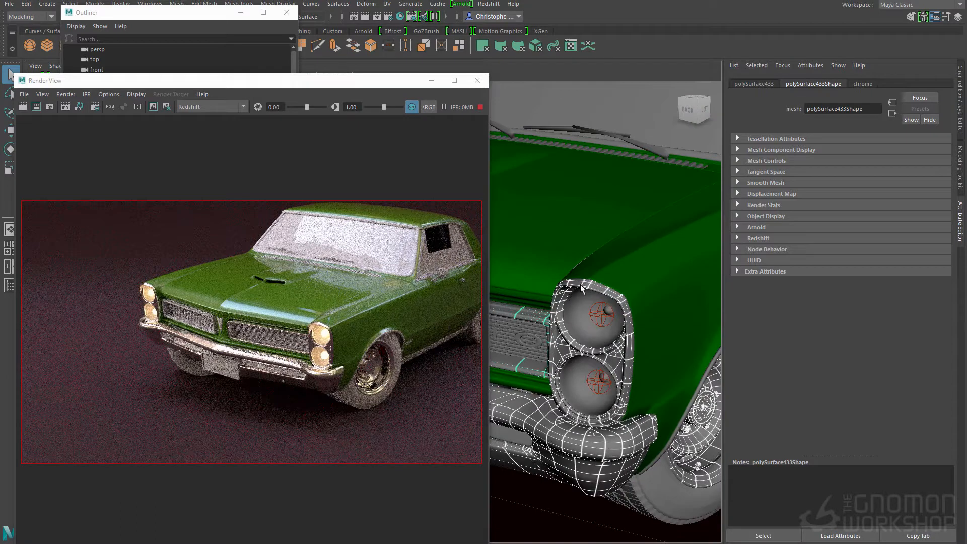
click(555, 428)
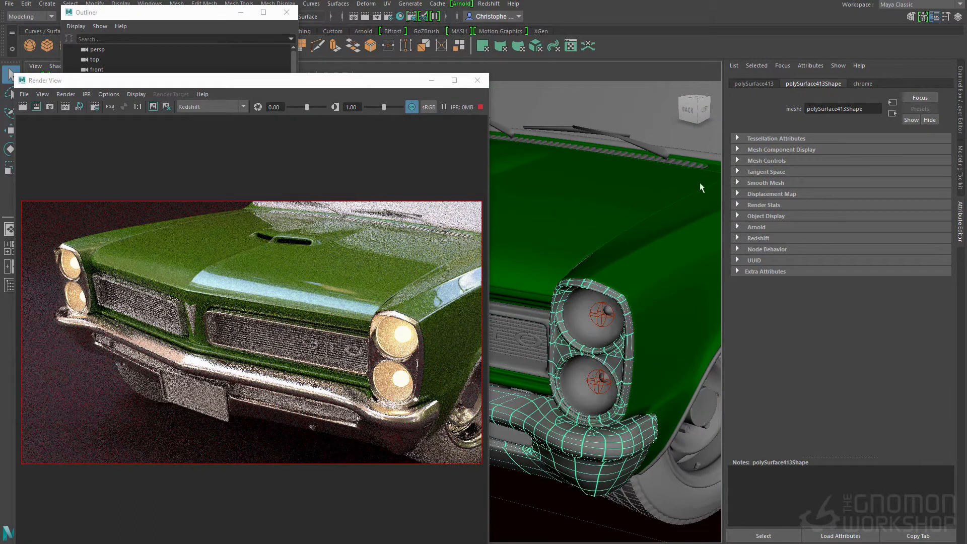
click(862, 84)
click(867, 206)
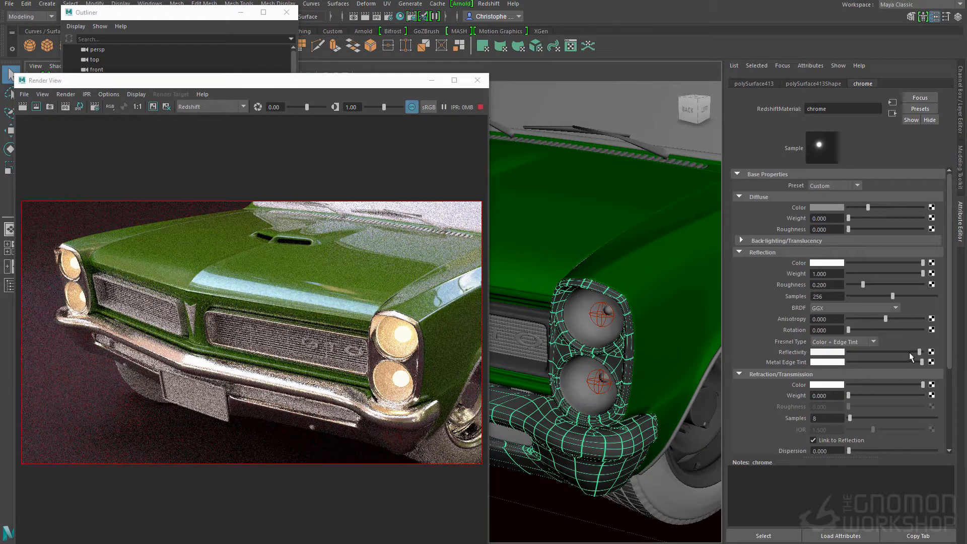
drag(909, 353, 896, 350)
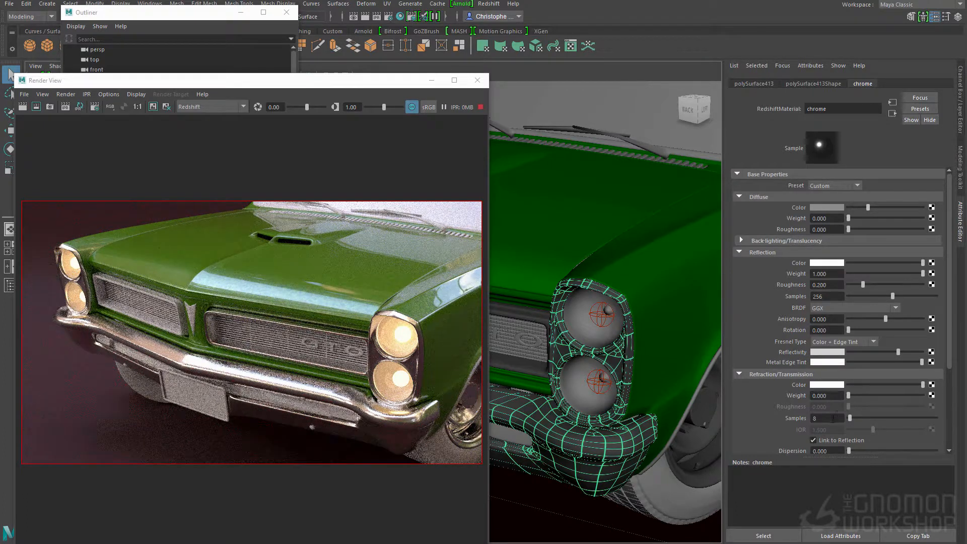
- Try 64 refraction samples on the chrome material and restore the value to 8
text(64)
key(Return)
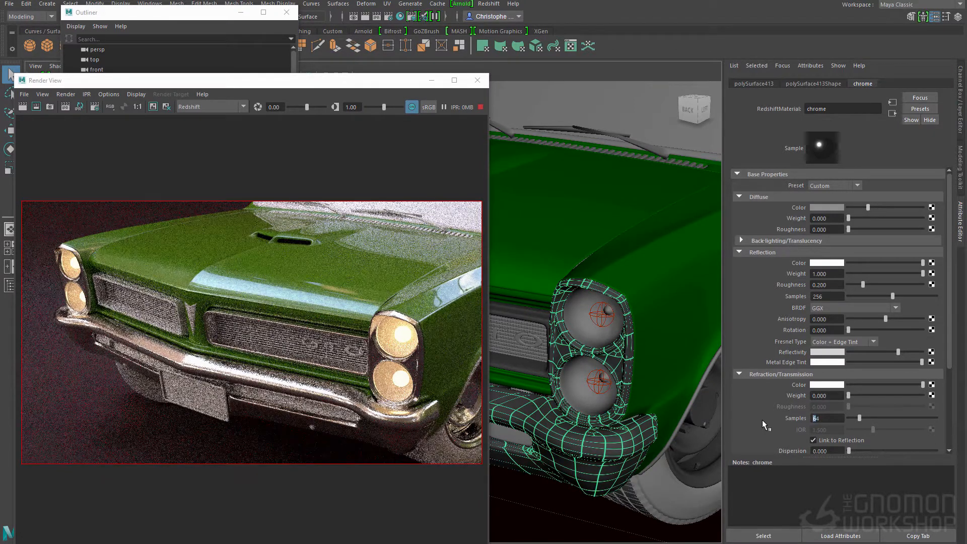
key(BackSpace)
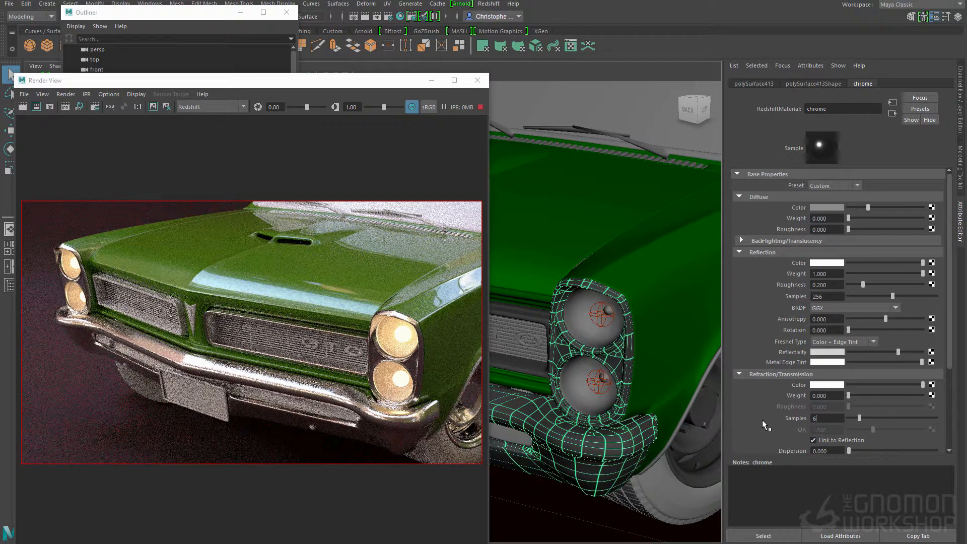
text(8)
key(Return)
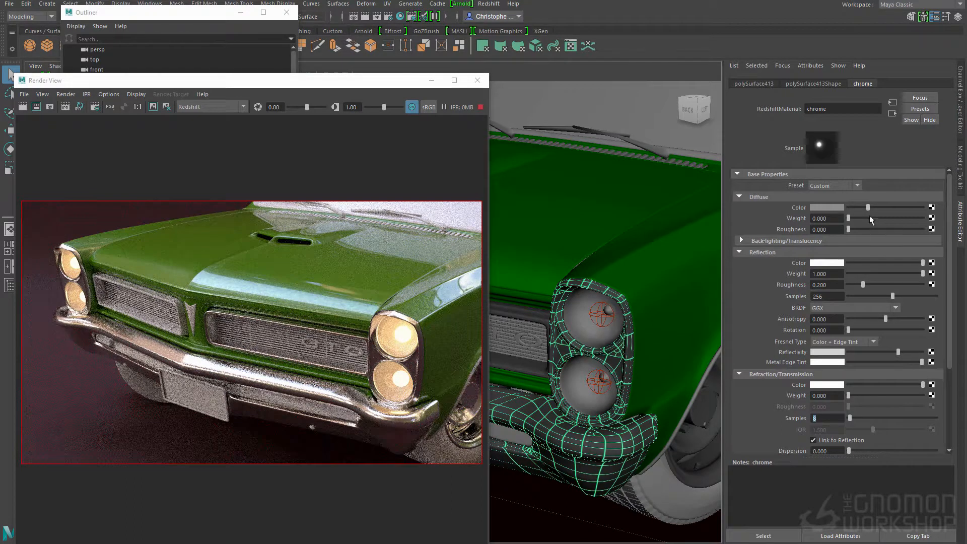
- Slightly darken the chrome material's reflection color
drag(896, 263, 905, 262)
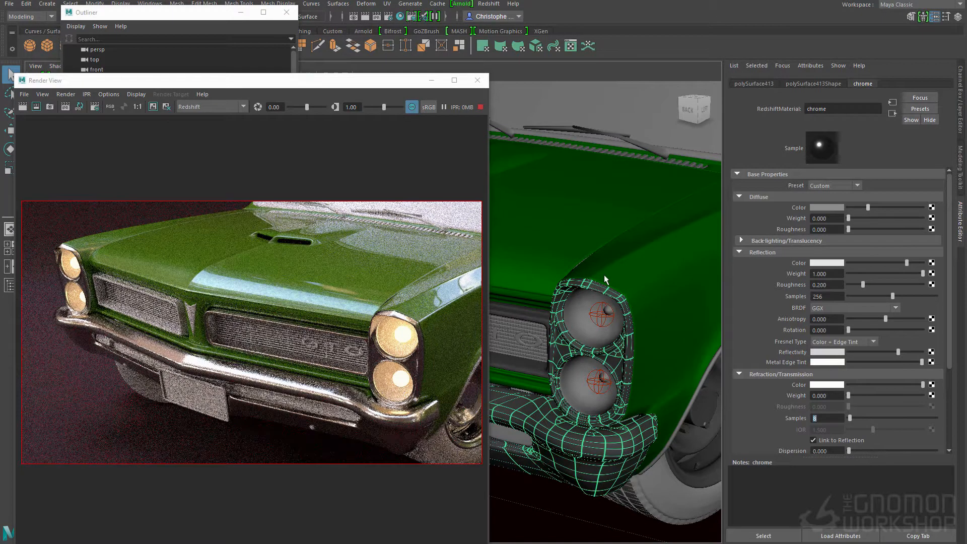
- Assign the existing chrome material to the front license plate, both grille frames and inserts, and the arrow-shaped emblem between them
alt+drag(557, 243, 522, 425)
click(523, 424)
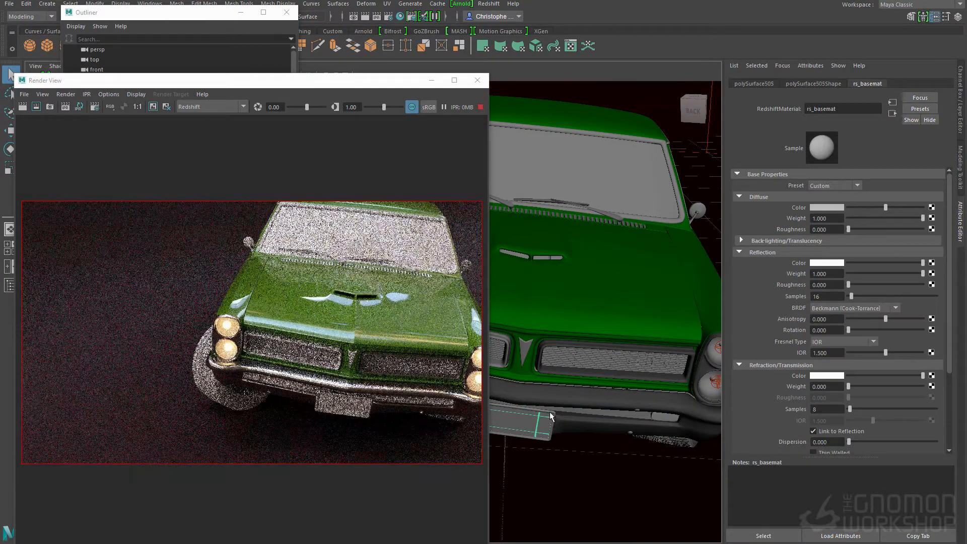
click(566, 360)
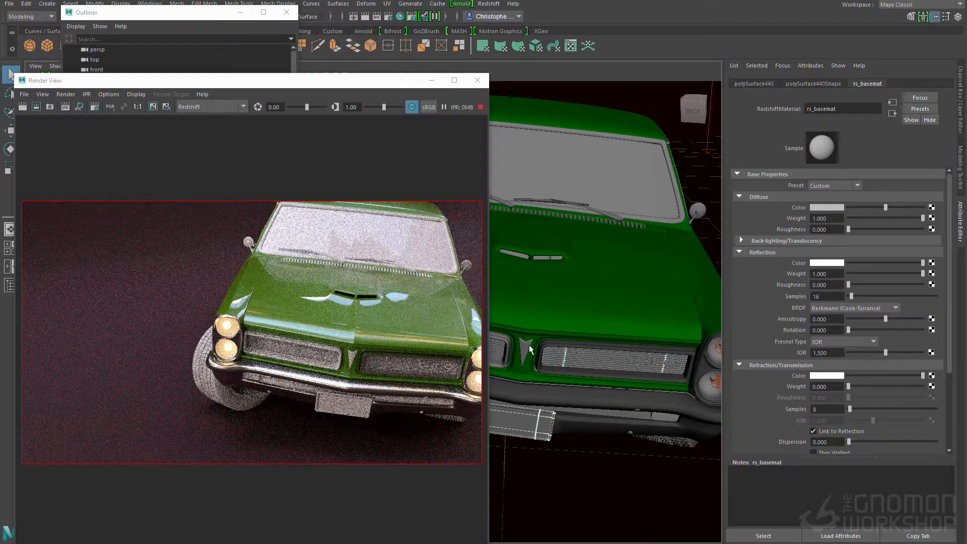
scroll(557, 351, up, 5)
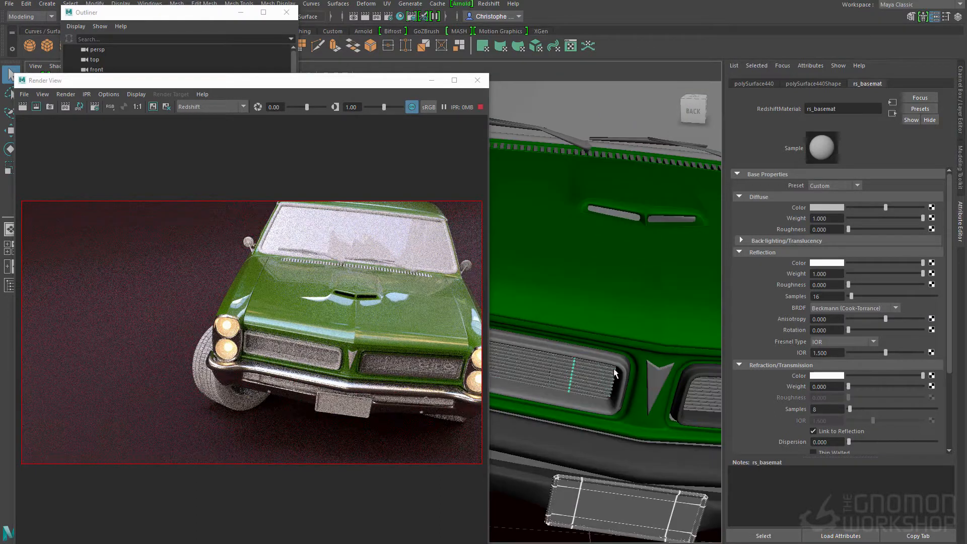
click(658, 373)
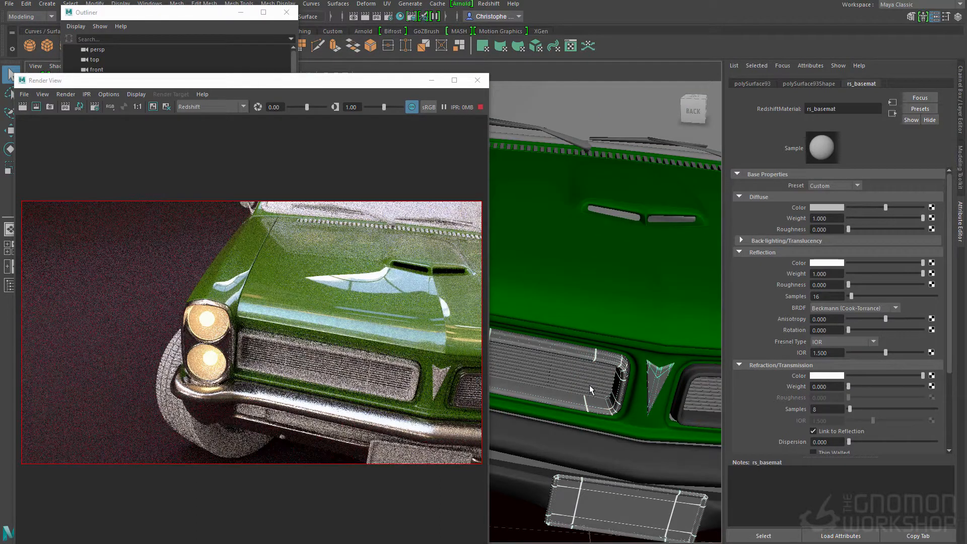
click(554, 385)
scroll(554, 385, up, 5)
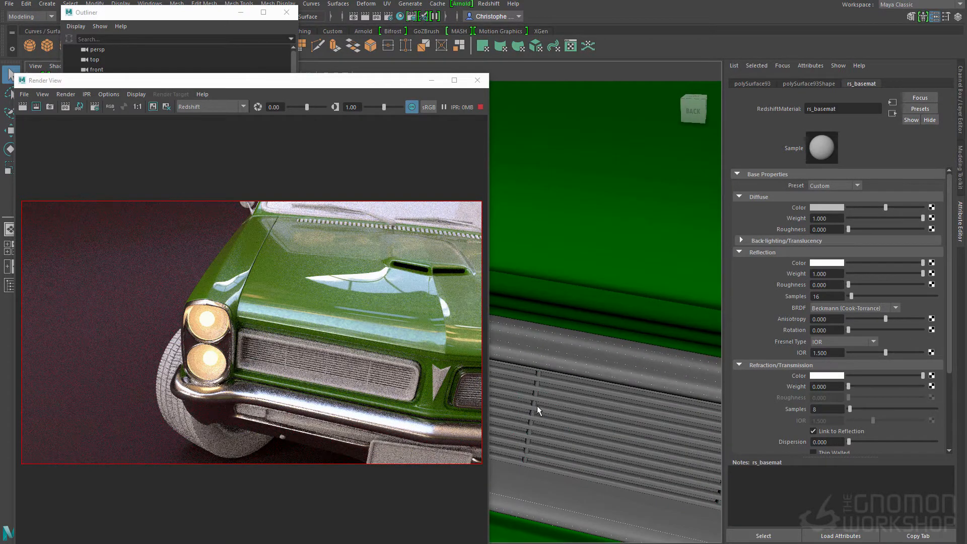
scroll(554, 389, down, 5)
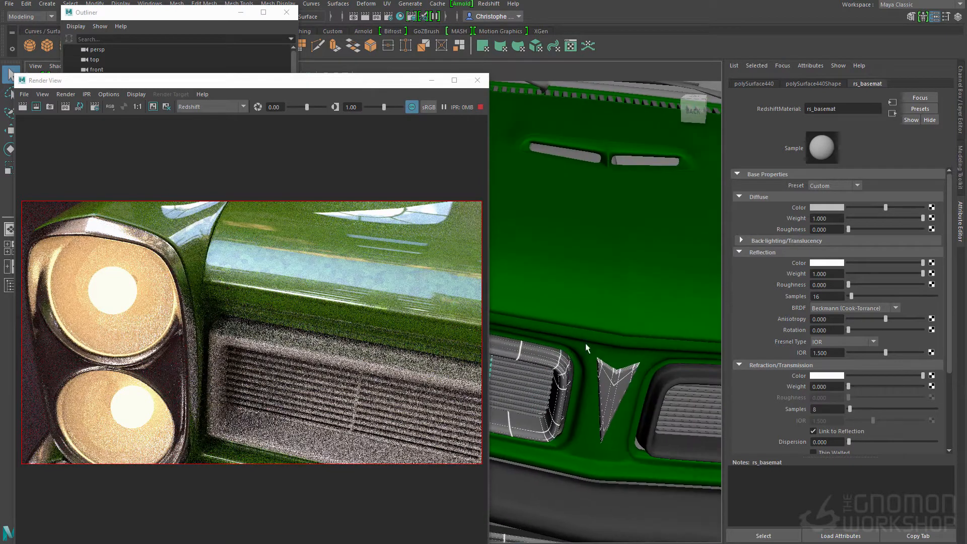
alt+middle_drag(558, 340, 455, 295)
scroll(620, 388, up, 4)
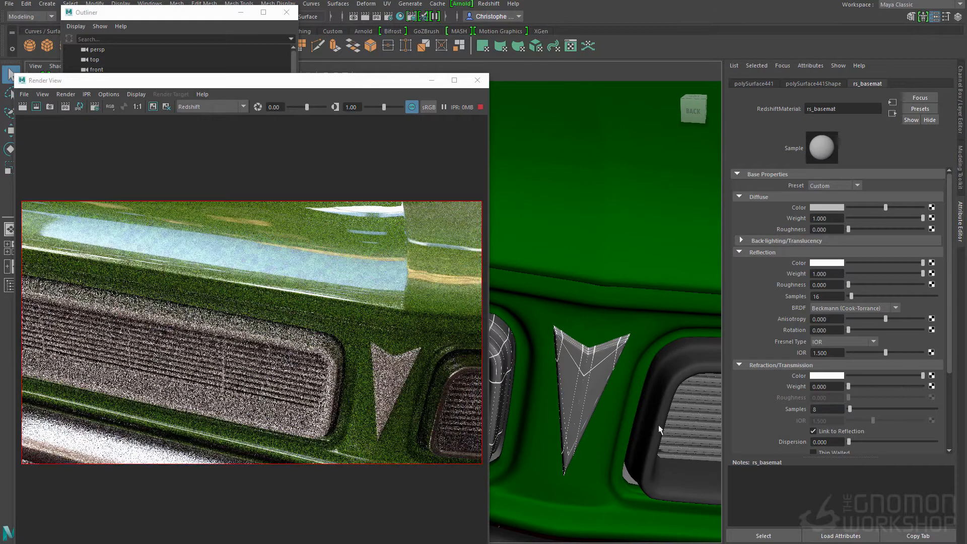
key(space)
click(605, 496)
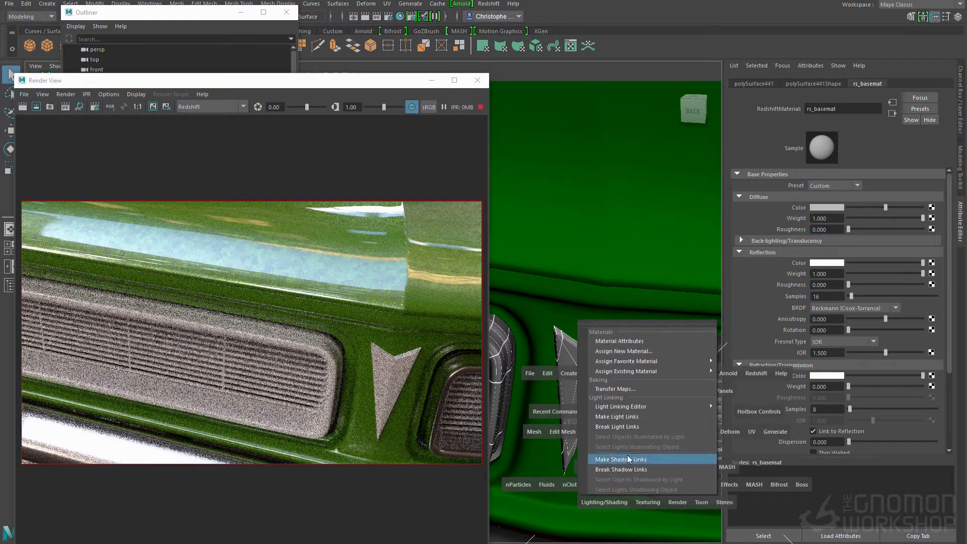
mouse_move(689, 375)
click(748, 380)
- Assign the existing chrome material to the GTO lettering on the grille and the round headlight bowls
alt+middle_drag(645, 362, 501, 306)
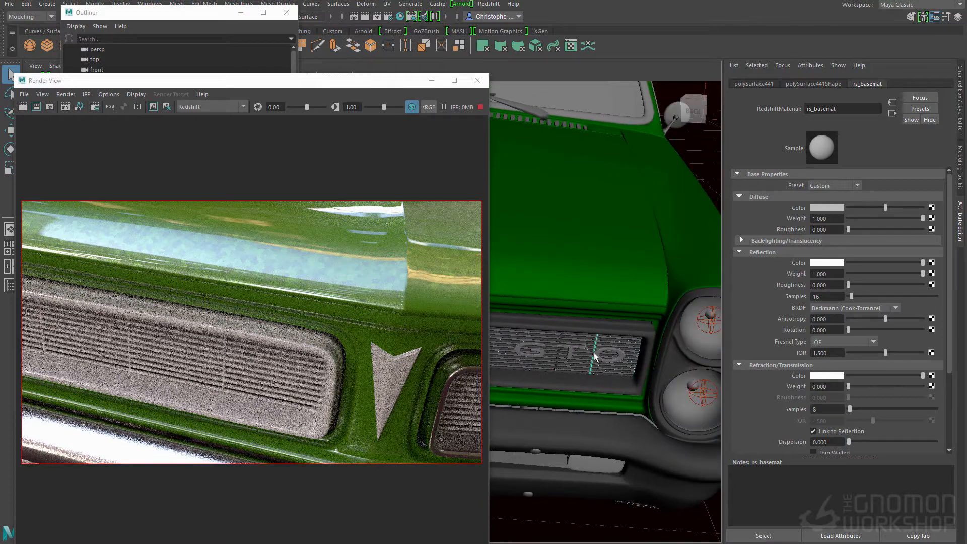
click(595, 355)
click(675, 404)
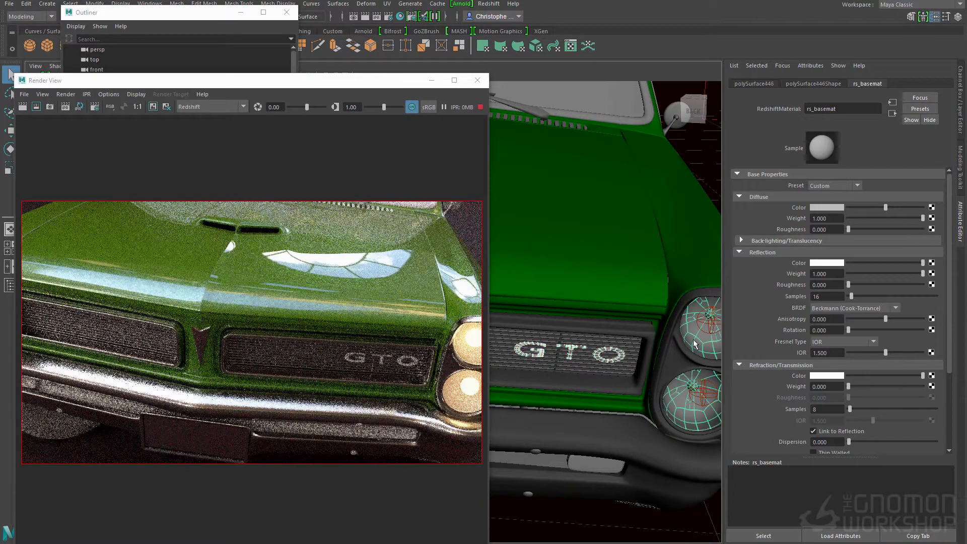
key(space)
click(548, 456)
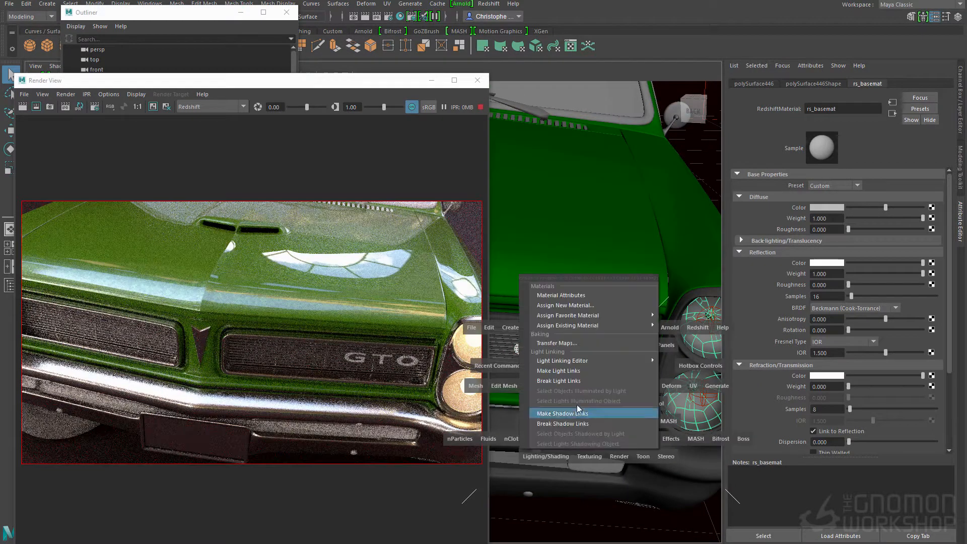
mouse_move(589, 330)
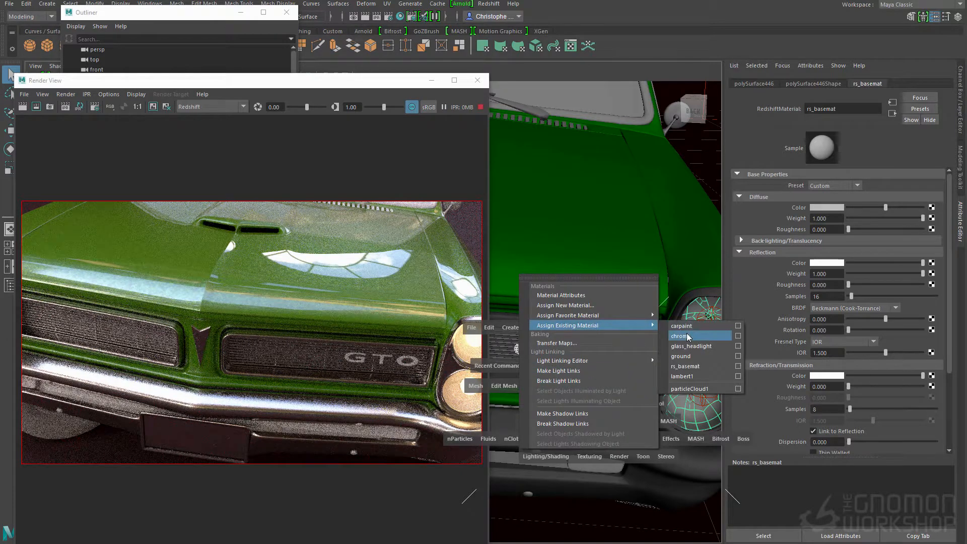
click(685, 335)
- Assign the existing chrome material to the fender emblem, wheel-arch trim, side sill, window trim and rear taillight panel
alt+right_drag(653, 341, 639, 296)
alt+middle_drag(607, 278, 636, 313)
alt+drag(636, 312, 597, 311)
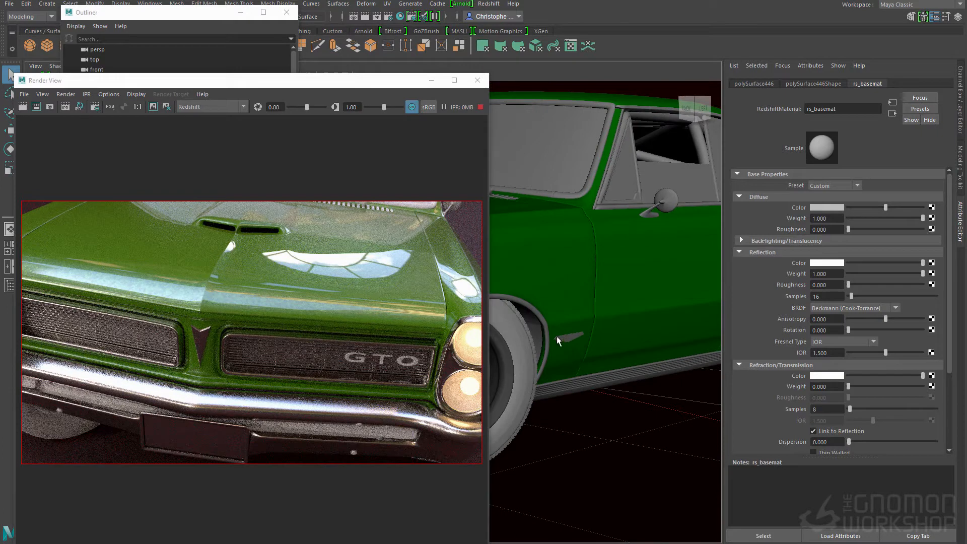
click(566, 386)
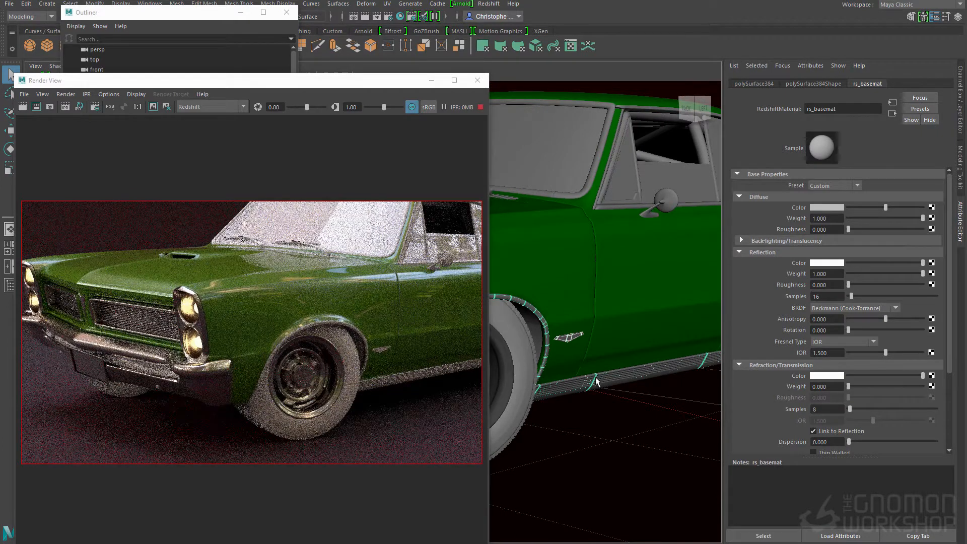
alt+drag(566, 386, 563, 291)
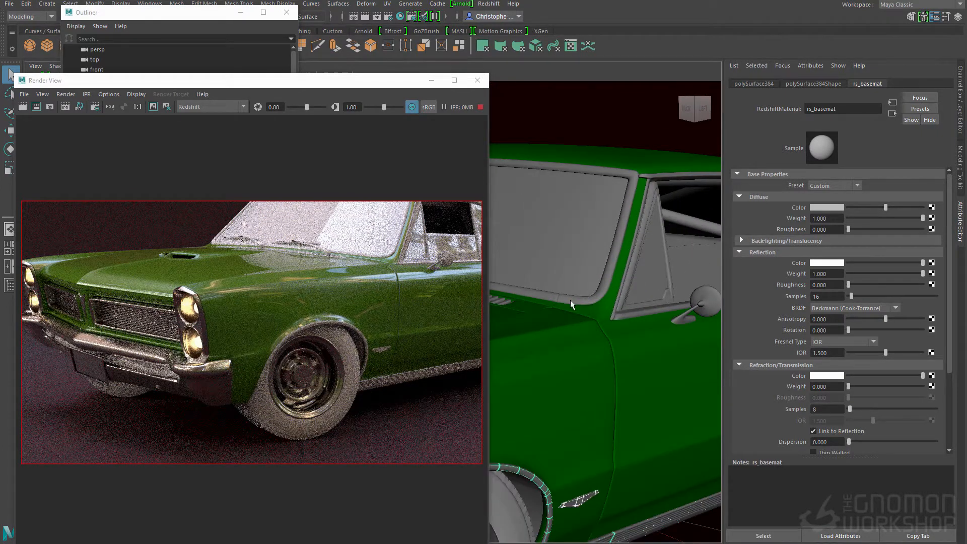
click(570, 300)
alt+drag(651, 310, 681, 240)
click(646, 269)
key(f)
alt+drag(629, 334, 595, 249)
click(554, 342)
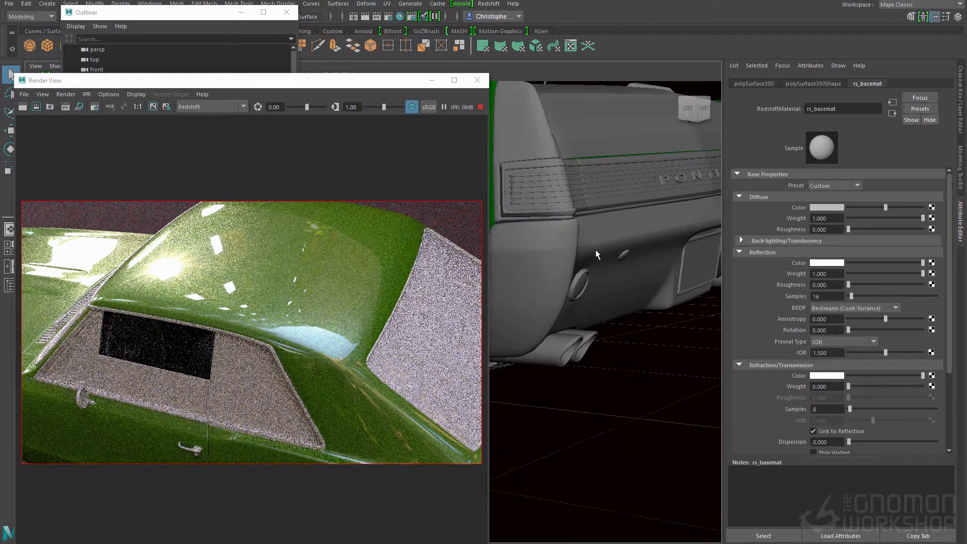
click(533, 165)
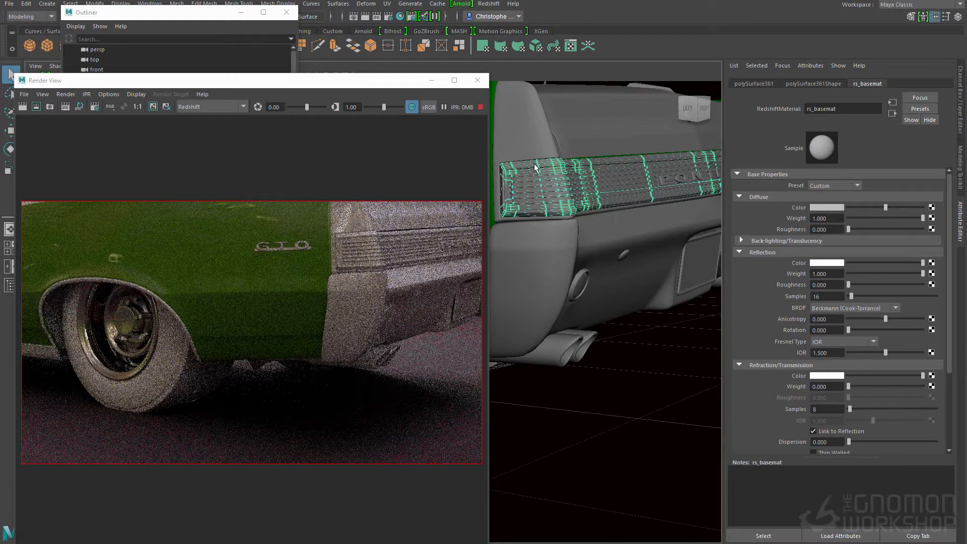
key(space)
click(496, 254)
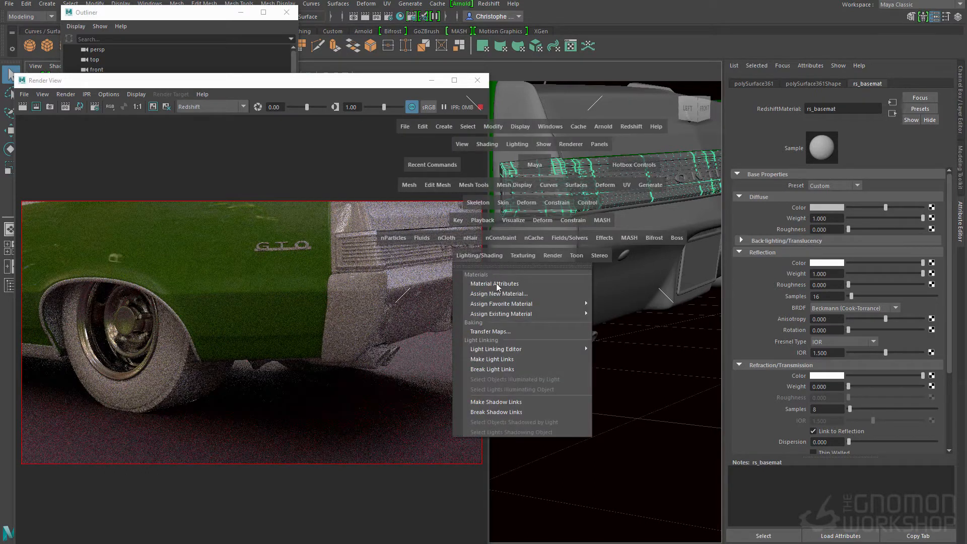
mouse_move(498, 311)
mouse_move(566, 315)
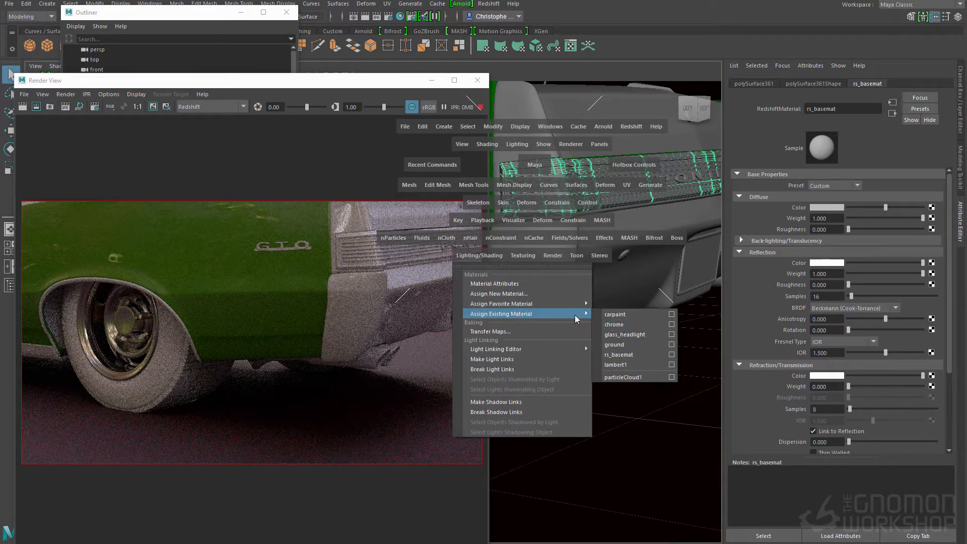
click(609, 325)
- Assign the existing chrome material to the rear bumper, exhaust tips, and the opposite side's trim and wheel rim
alt+drag(566, 219, 613, 260)
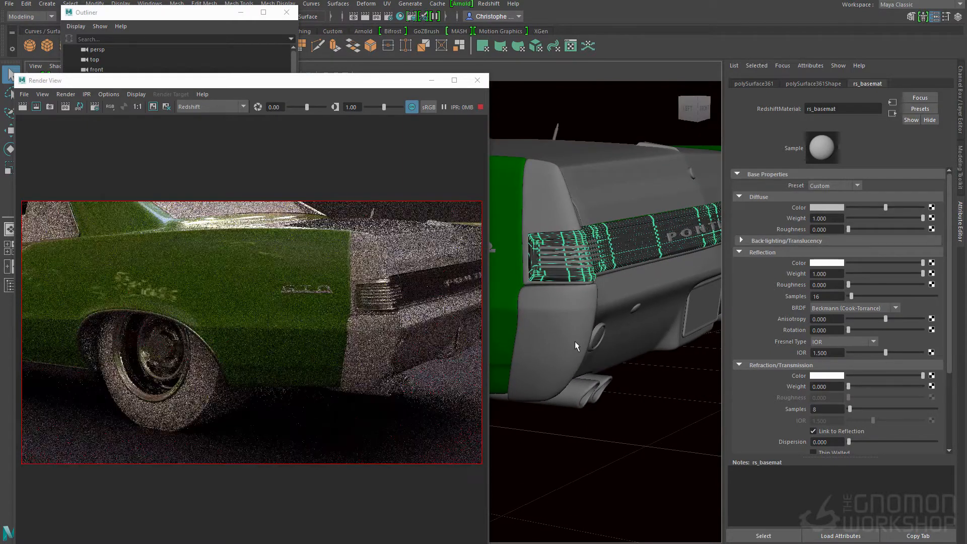
click(567, 343)
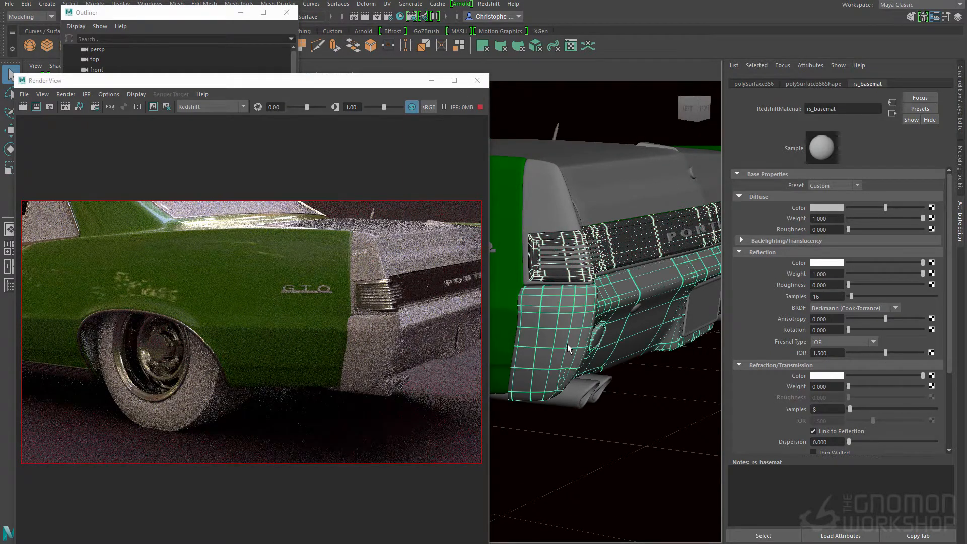
shift+click(681, 329)
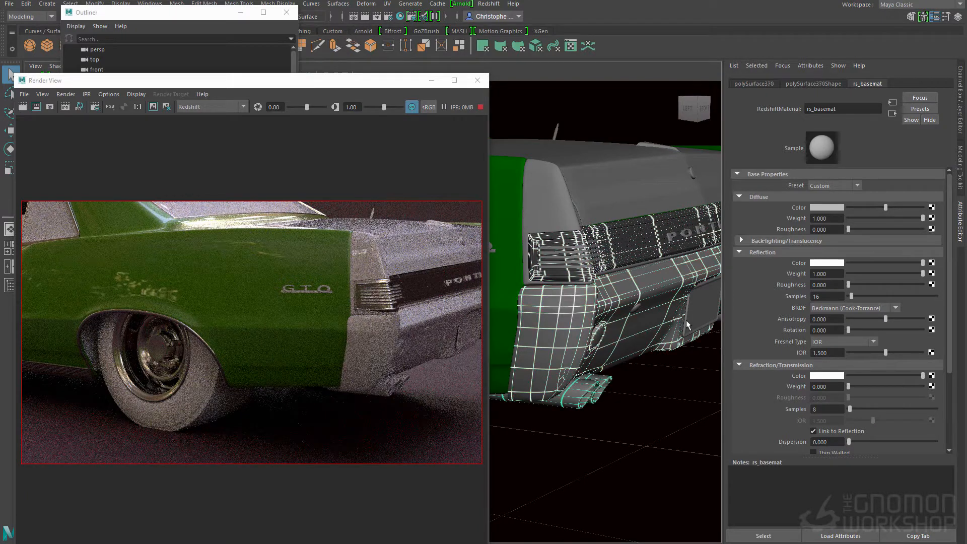
alt+drag(681, 295, 579, 309)
shift+click(633, 199)
shift+click(552, 233)
shift+click(585, 224)
shift+click(563, 418)
alt+drag(563, 418, 612, 362)
click(574, 360)
key(space)
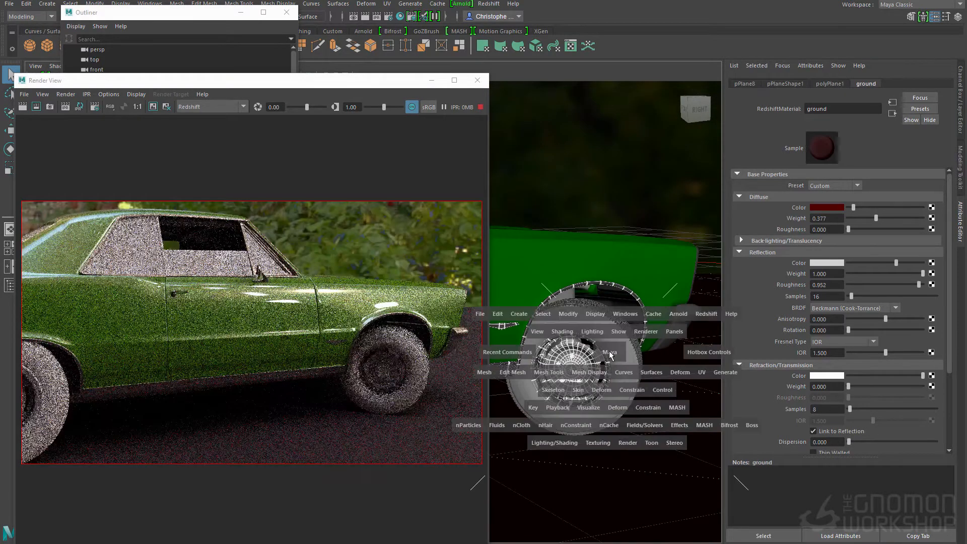
click(557, 442)
mouse_move(604, 501)
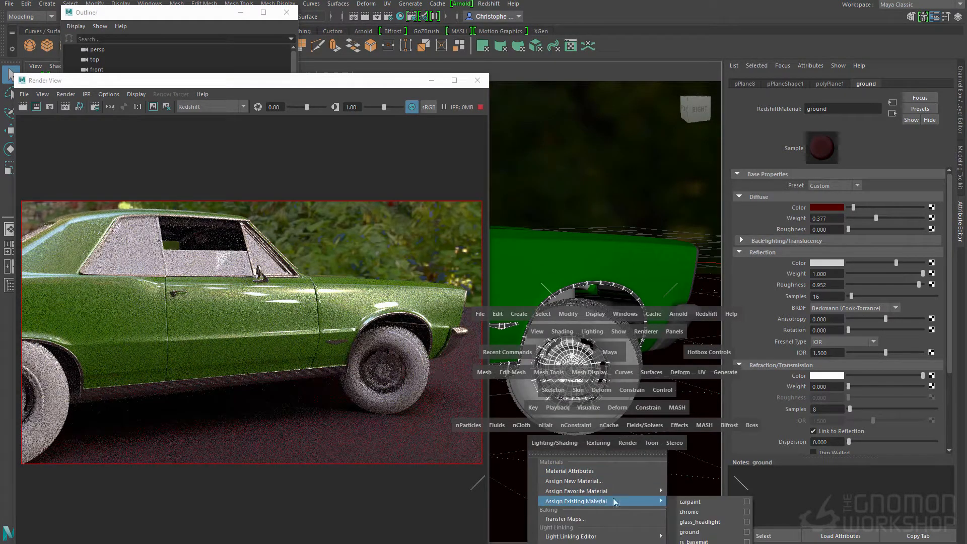
click(689, 513)
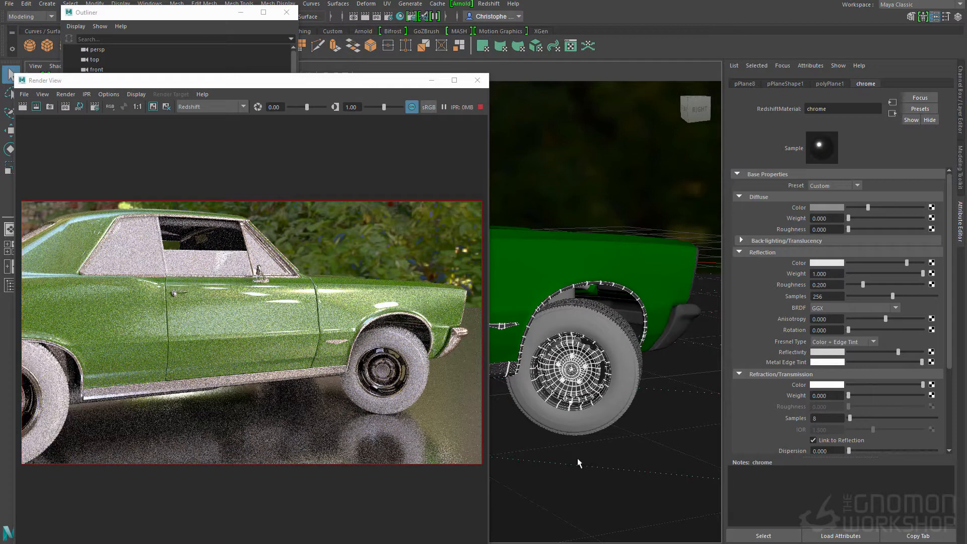
- Reassign the existing ground material to the ground plane
click(546, 456)
key(space)
right_drag(574, 453, 687, 445)
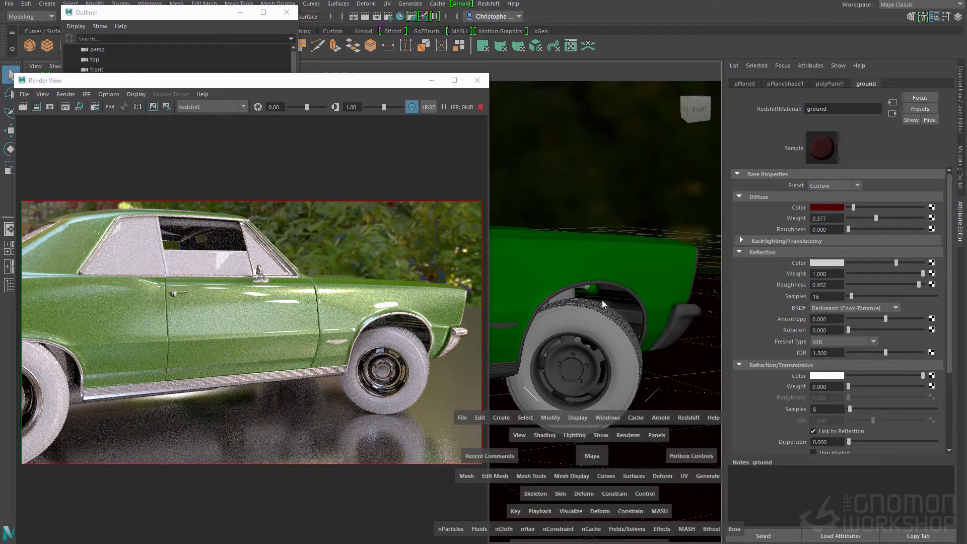
- Check the chrome parts around the car in the render, then delete the selected ground plane
alt+drag(576, 292, 540, 277)
alt+middle_drag(539, 277, 599, 252)
alt+drag(598, 251, 549, 265)
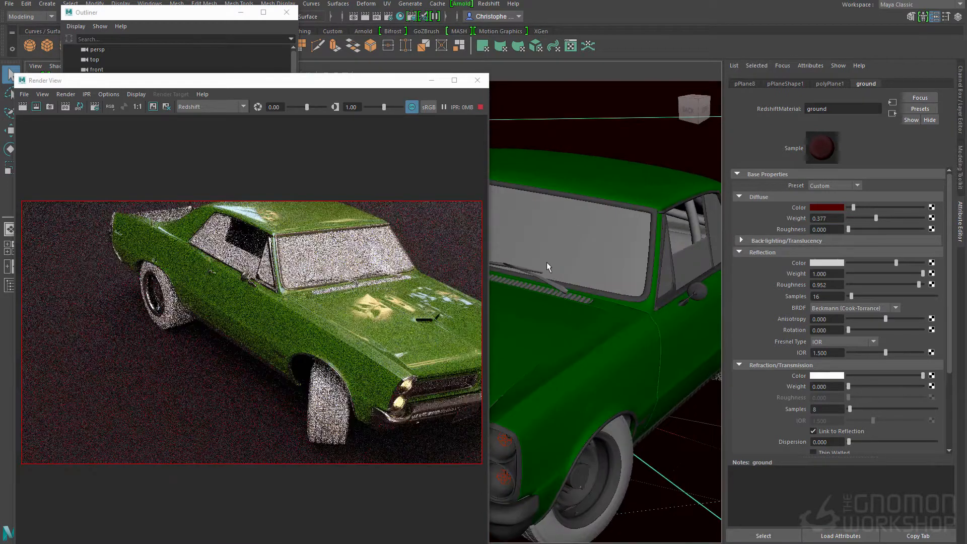
alt+middle_drag(590, 285, 609, 355)
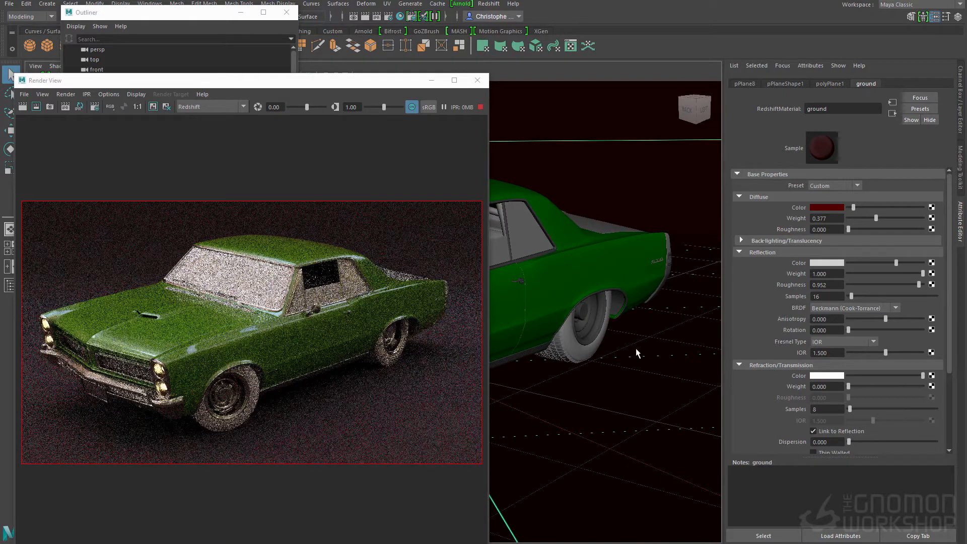
key(Delete)
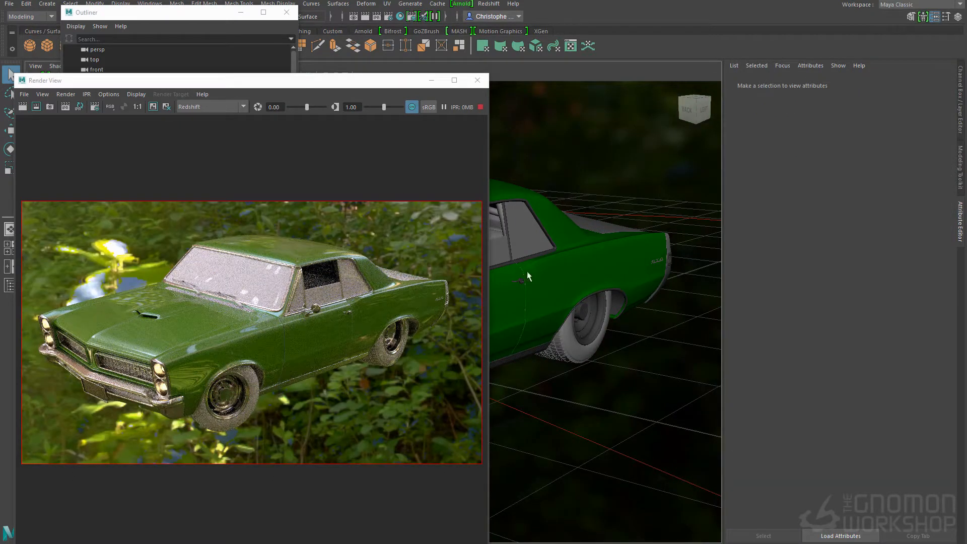
- Replace the dome light's environment map with fin4_Ref.exr from the hdri folder
click(573, 437)
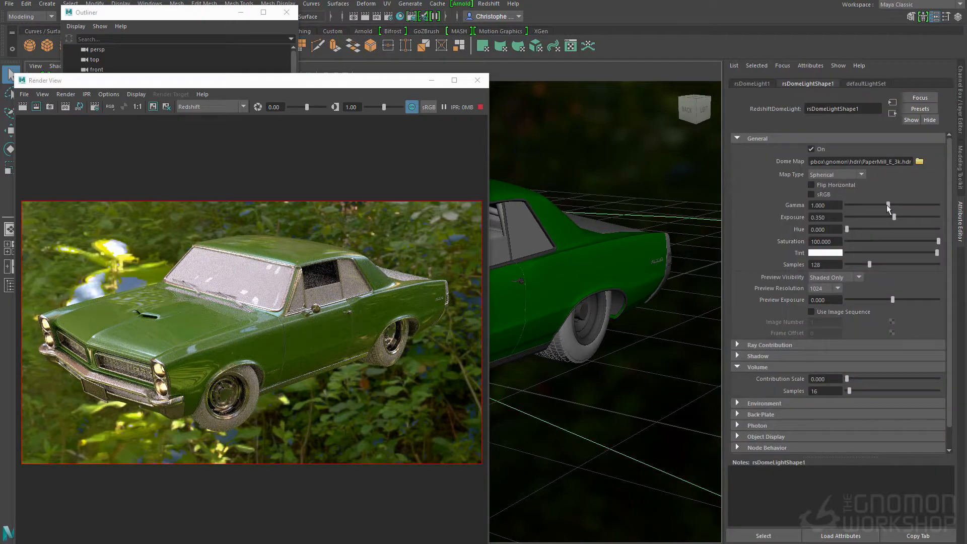
click(920, 162)
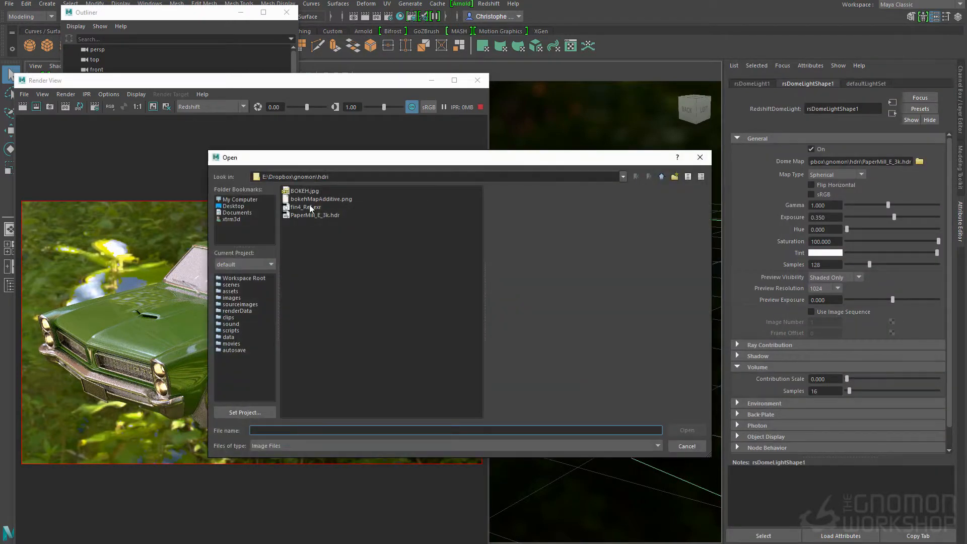
click(306, 207)
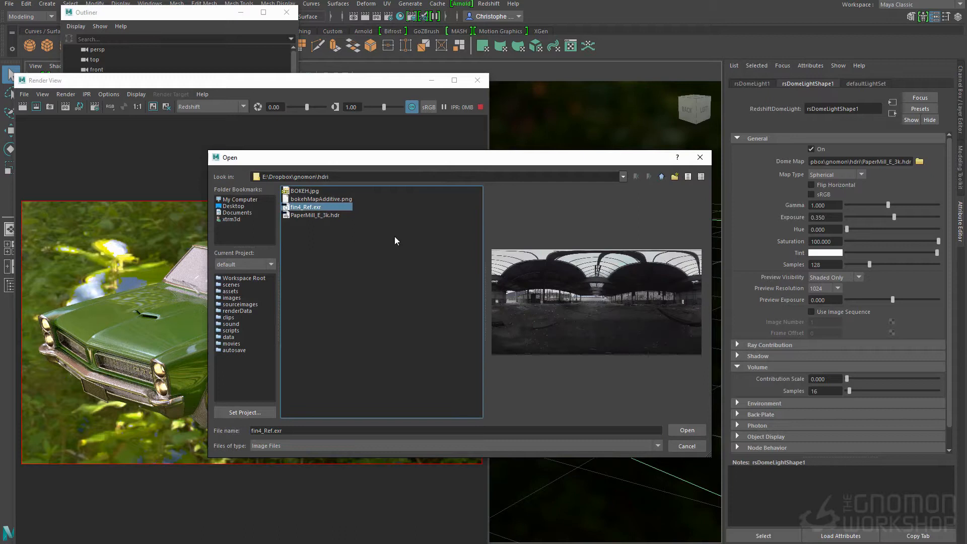
click(684, 432)
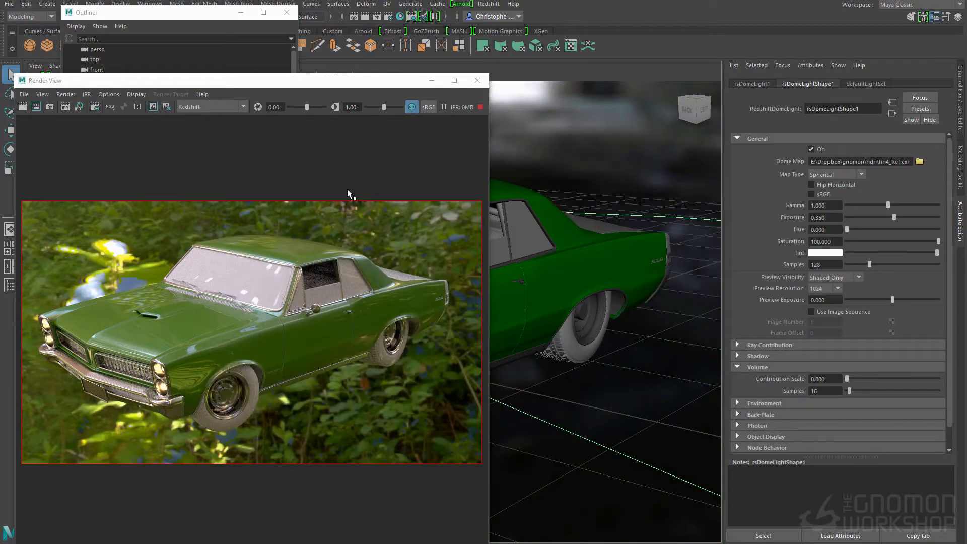
- Rotate the dome light so the warehouse wall of the environment map sits behind the car's front view
mouse_move(584, 267)
alt+mouse_down()
mouse_move(614, 289)
mouse_move(566, 286)
mouse_move(583, 283)
mouse_move(557, 267)
mouse_move(587, 276)
alt+mouse_up()
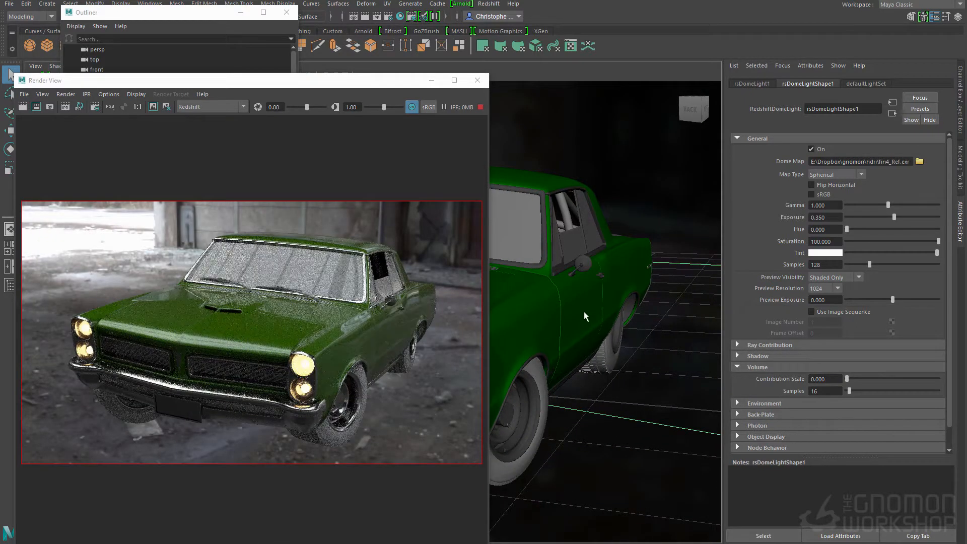
alt+drag(569, 309, 582, 291)
key(e)
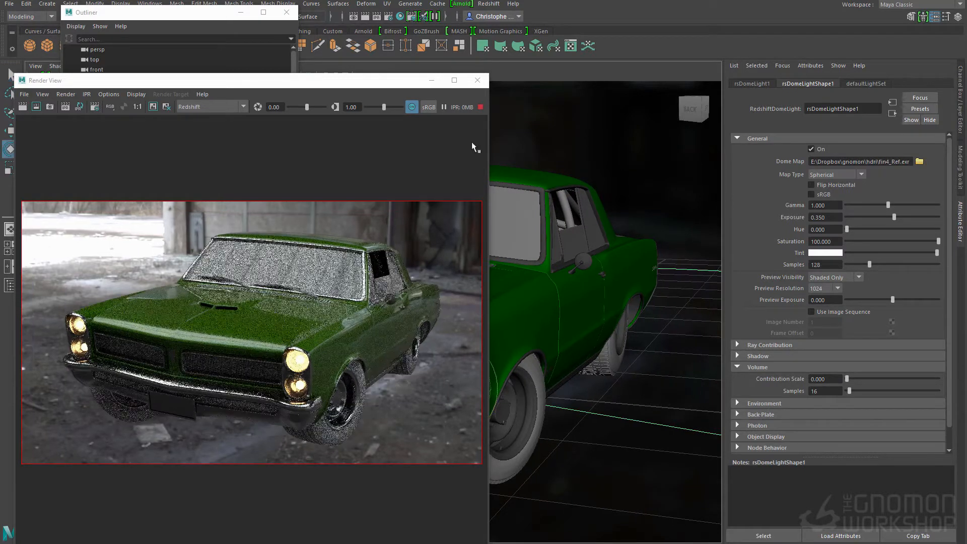
drag(378, 81, 804, 80)
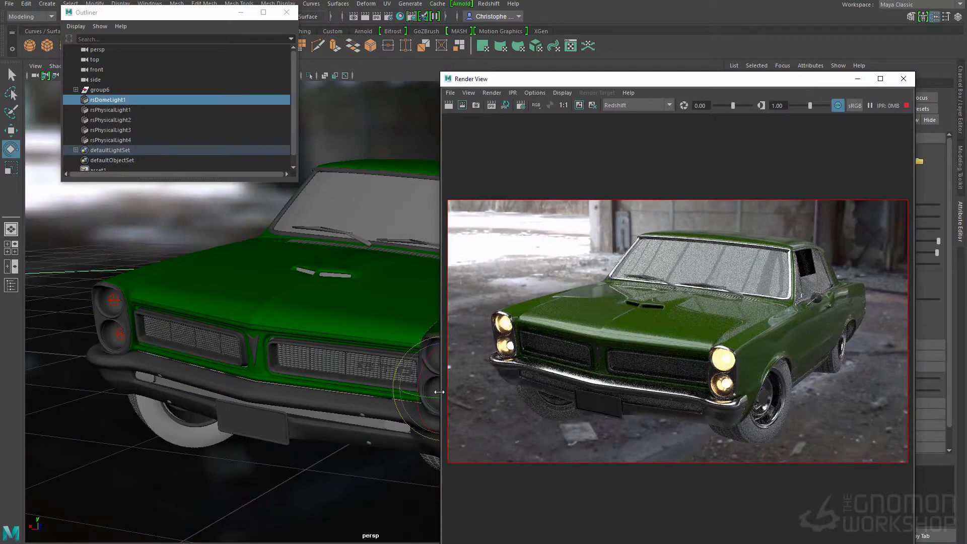
drag(426, 397, 412, 394)
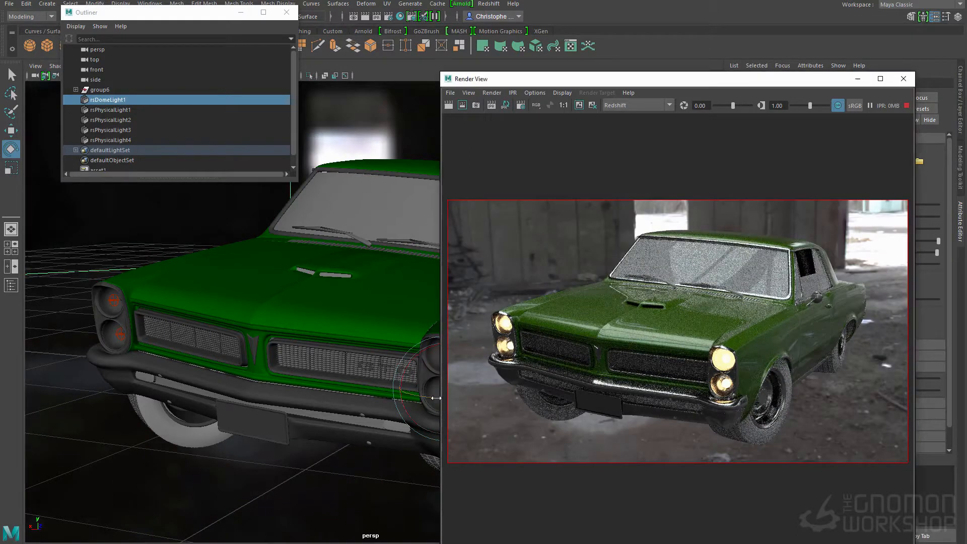
drag(432, 397, 429, 396)
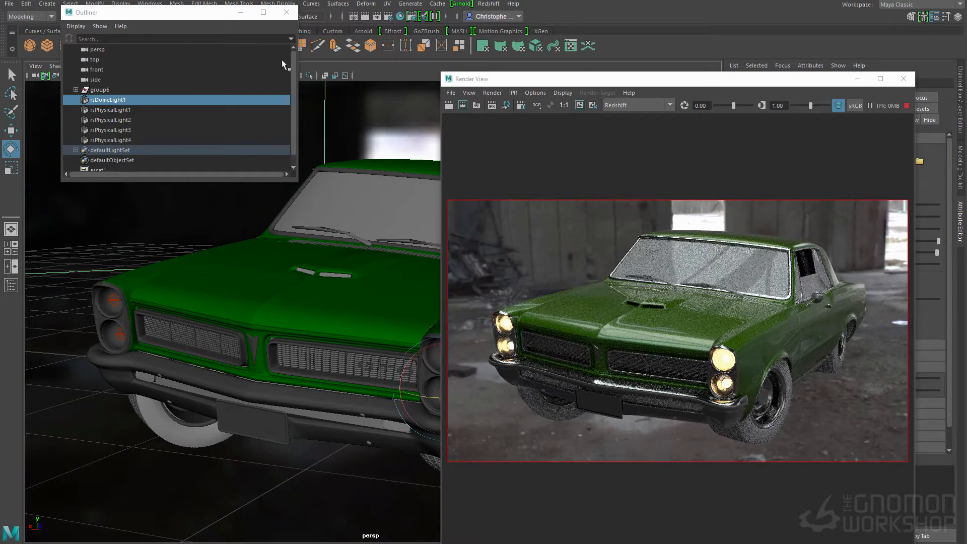
- Create a polygon plane under the car and scale it up into a large ground surface
click(47, 4)
mouse_move(100, 40)
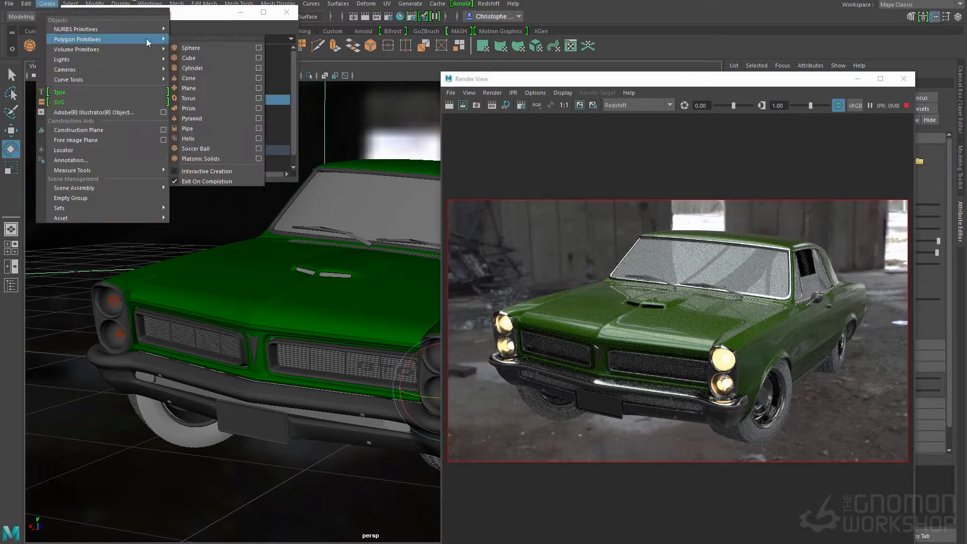
click(190, 88)
key(r)
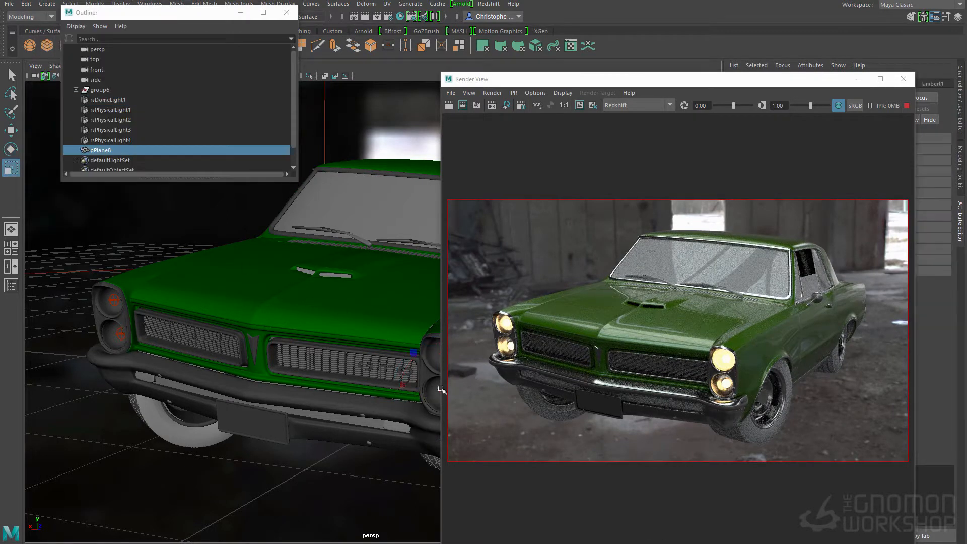
drag(579, 80, 654, 86)
drag(444, 386, 734, 351)
drag(445, 389, 563, 363)
drag(866, 87, 397, 89)
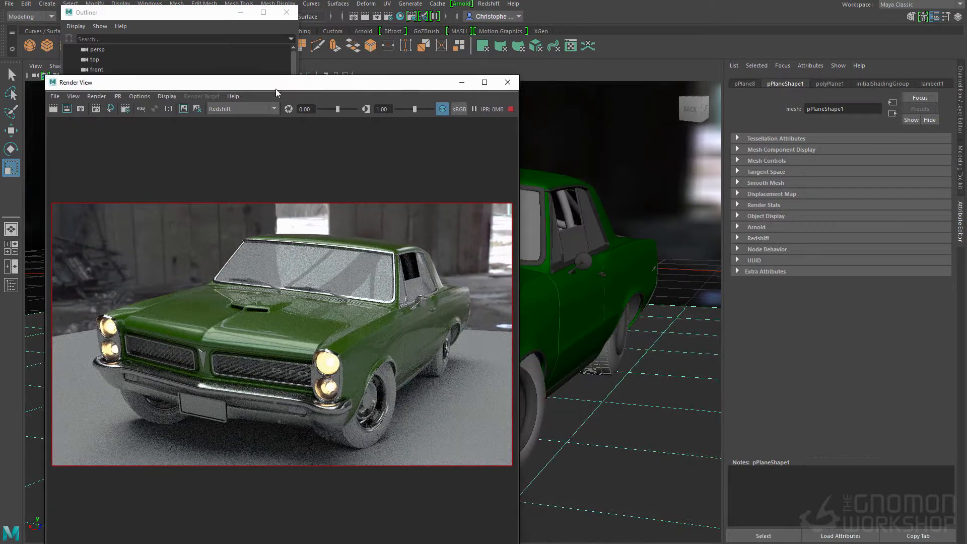
- Show all hidden objects in the scene and view the car from its front side in the render
click(115, 5)
mouse_move(151, 65)
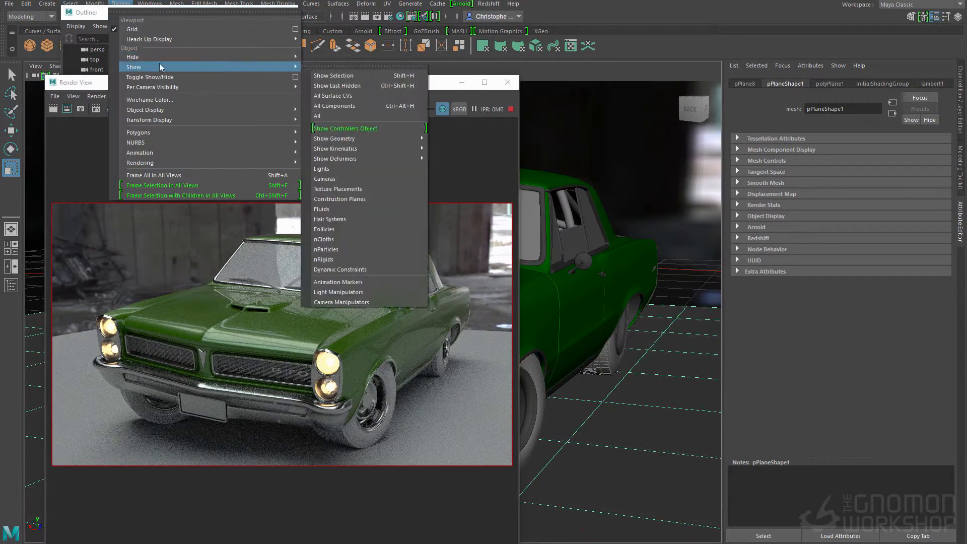
click(332, 116)
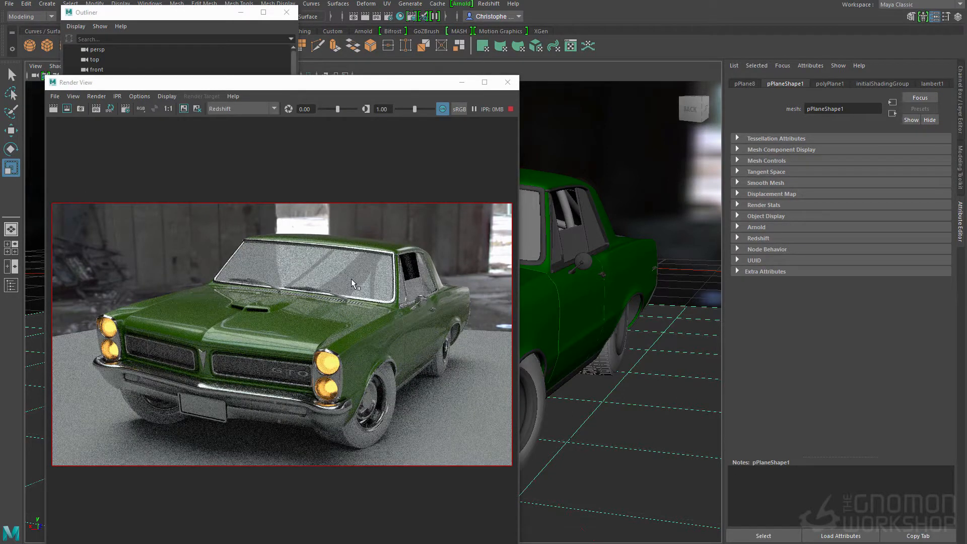
alt+drag(619, 378, 602, 378)
alt+drag(614, 338, 602, 325)
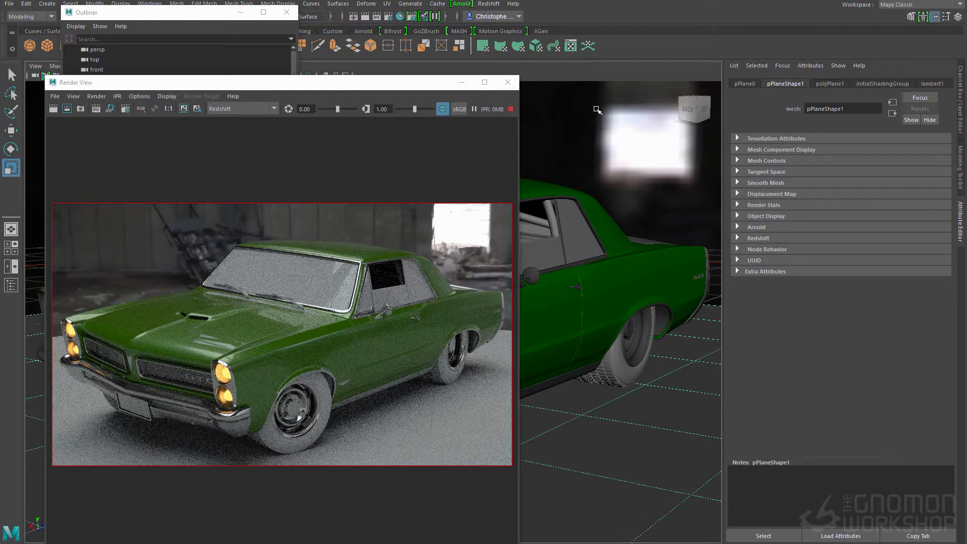
- Assign a new RedshiftMaterial to the car's window glass and apply the Glass preset
click(542, 248)
right_drag(538, 257, 537, 260)
key(space)
click(484, 364)
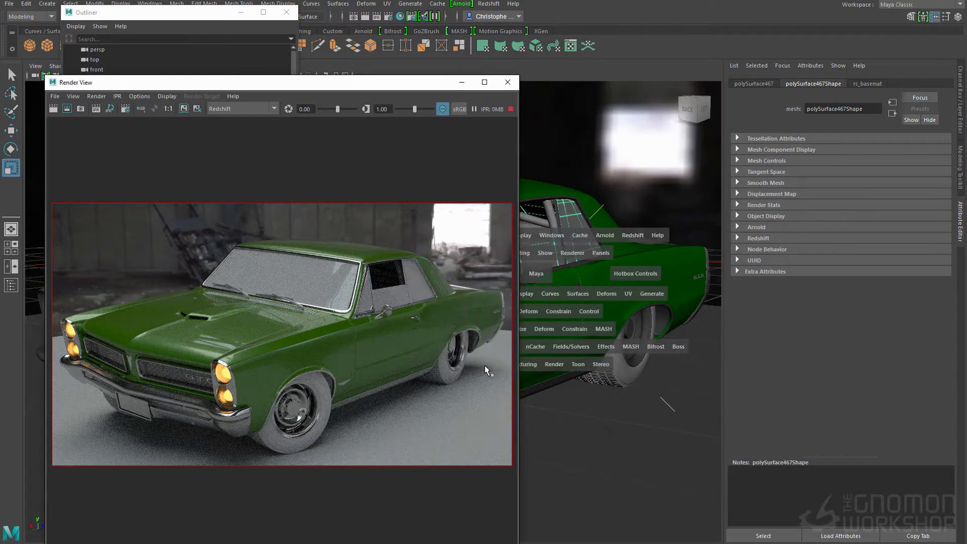
drag(393, 89, 353, 83)
key(space)
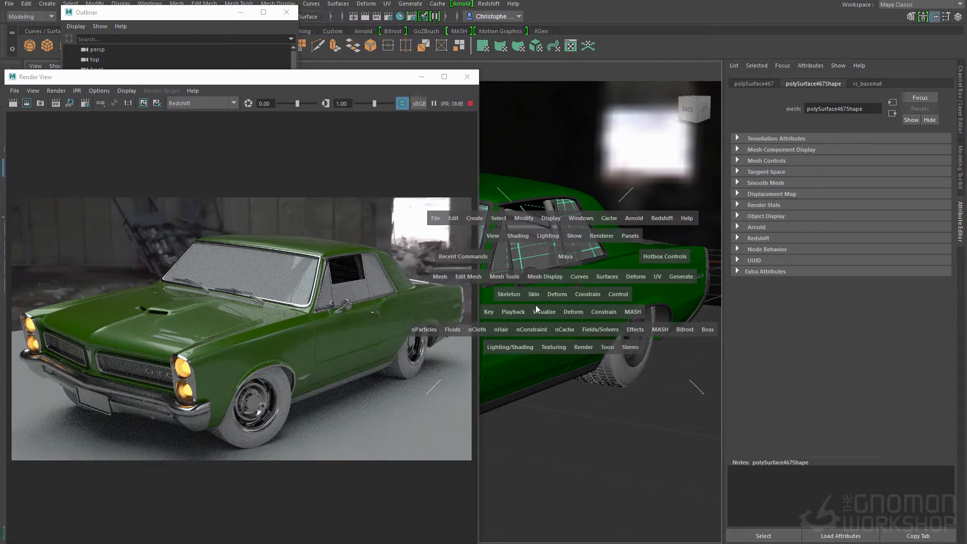
click(522, 345)
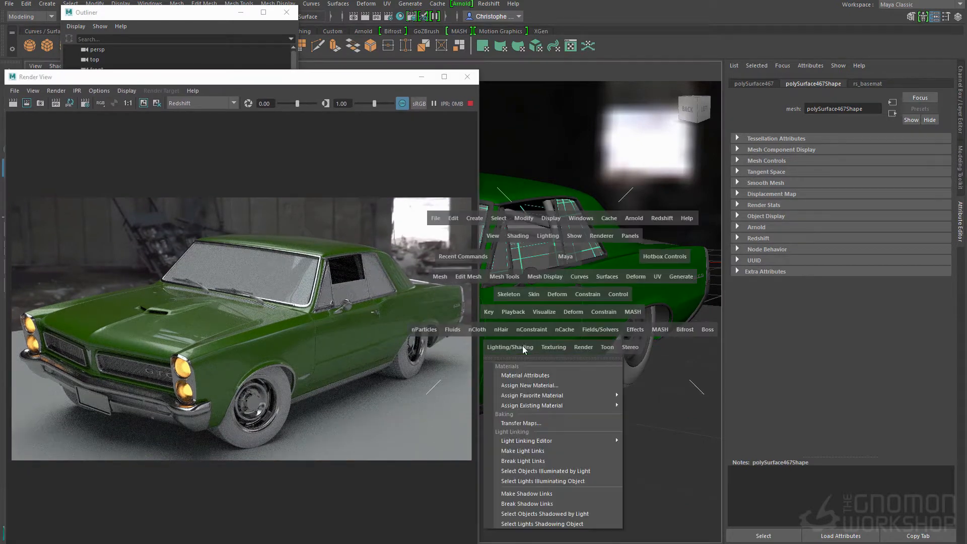
click(529, 385)
click(391, 249)
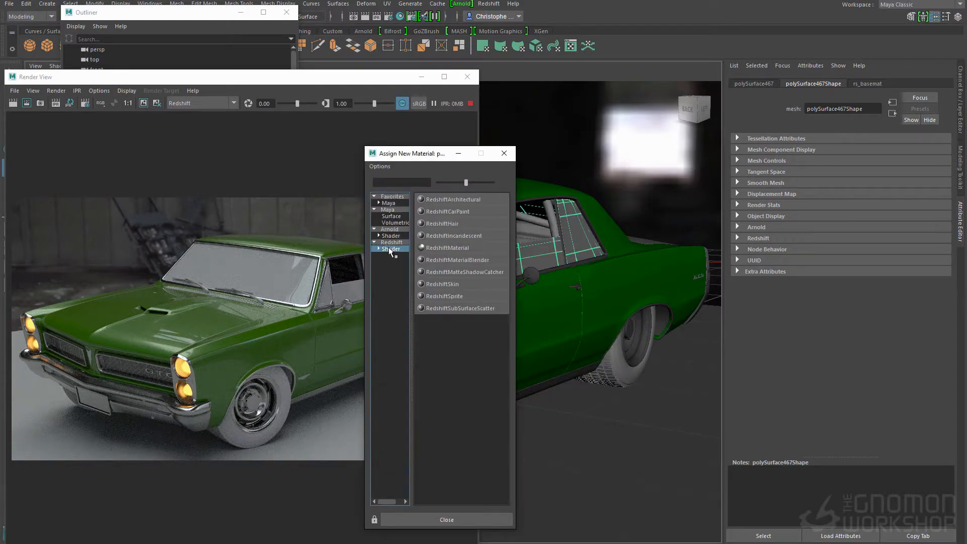
click(459, 247)
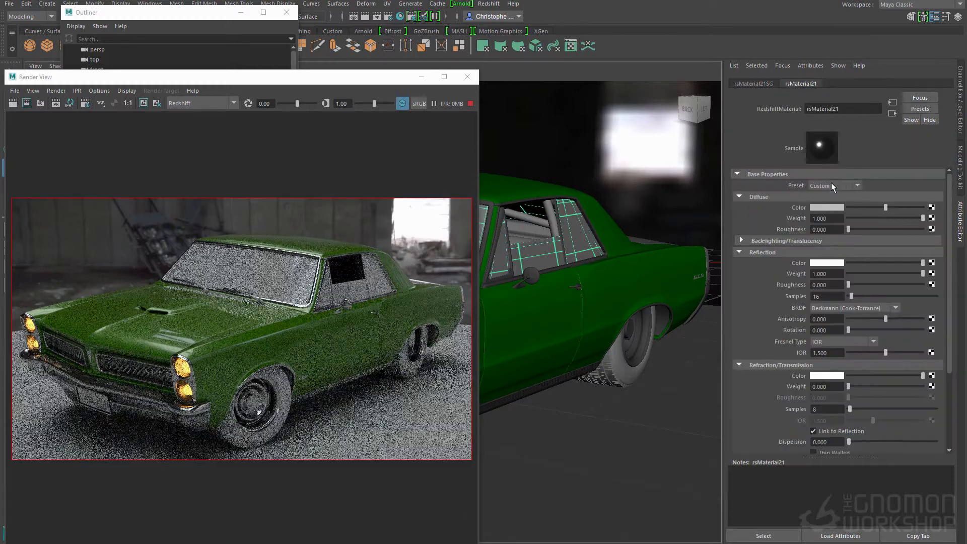
click(832, 184)
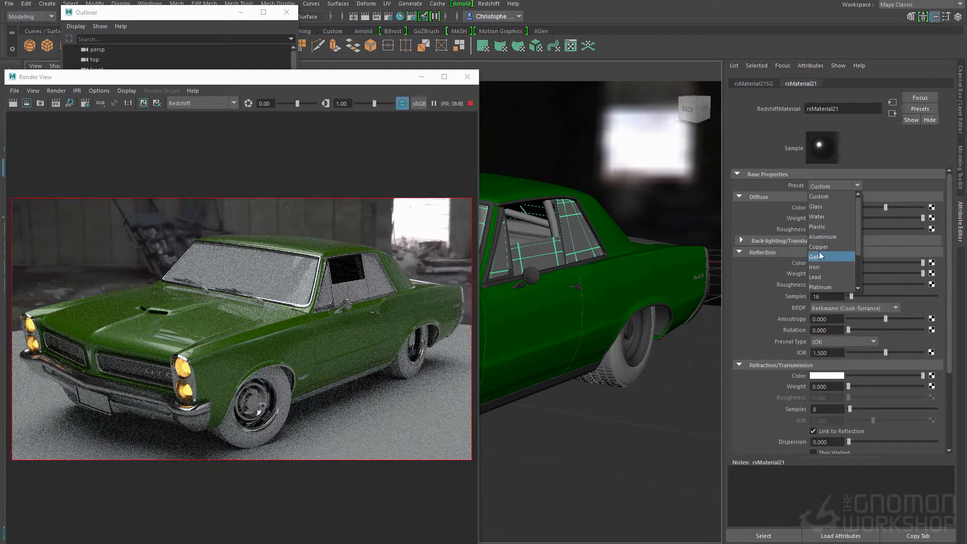
click(820, 207)
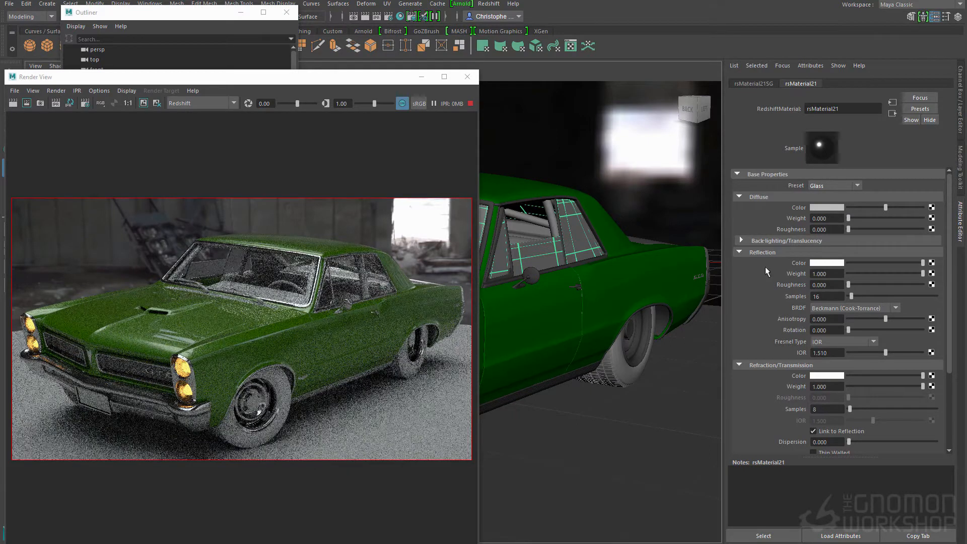
- Tint the window material's refraction color a light blue with hue 213.04 and saturation 0.333, then brighten it
scroll(781, 279, down, 3)
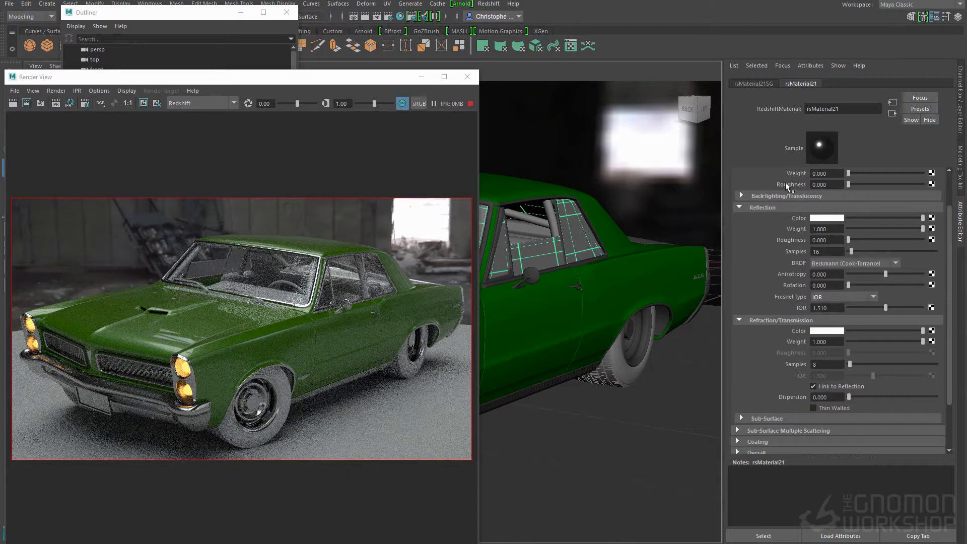
click(816, 331)
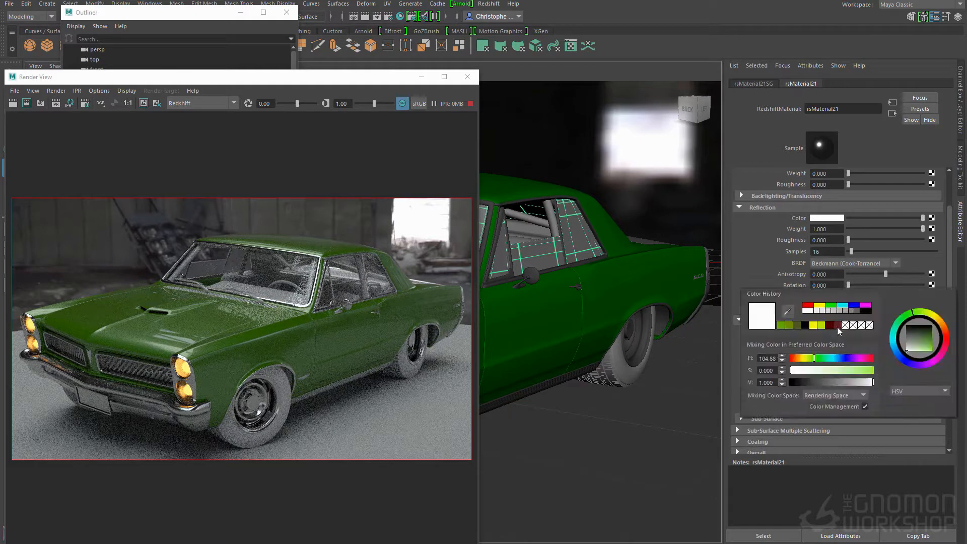
click(831, 333)
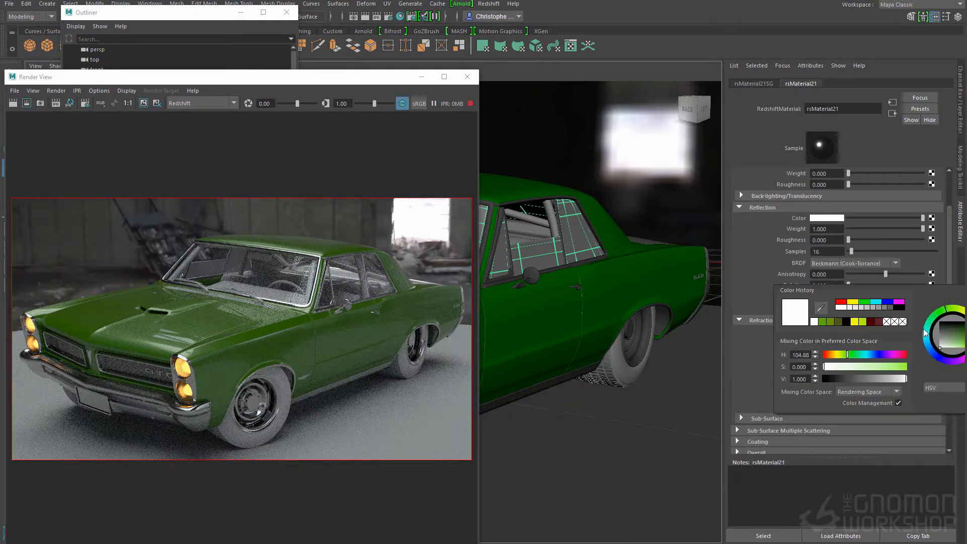
click(929, 351)
drag(945, 340, 950, 343)
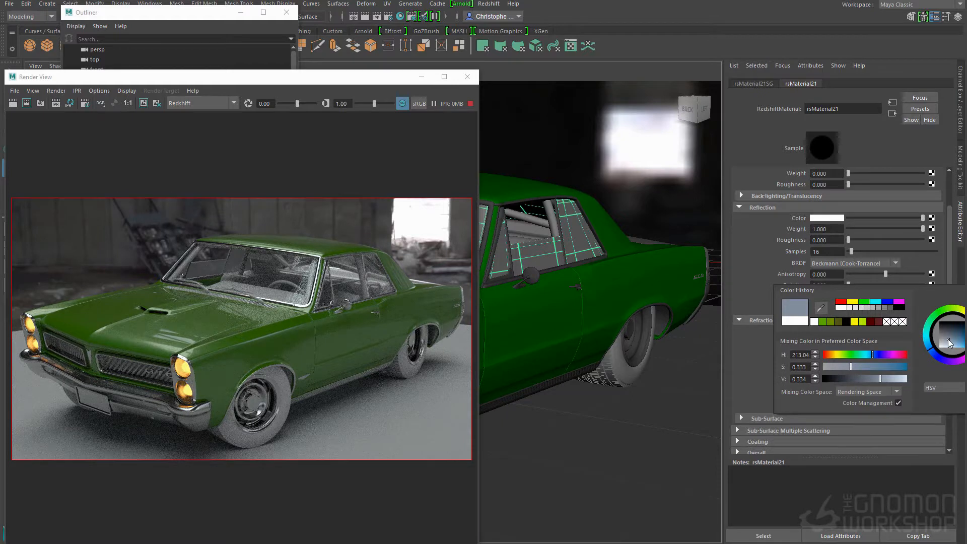
drag(888, 330, 911, 330)
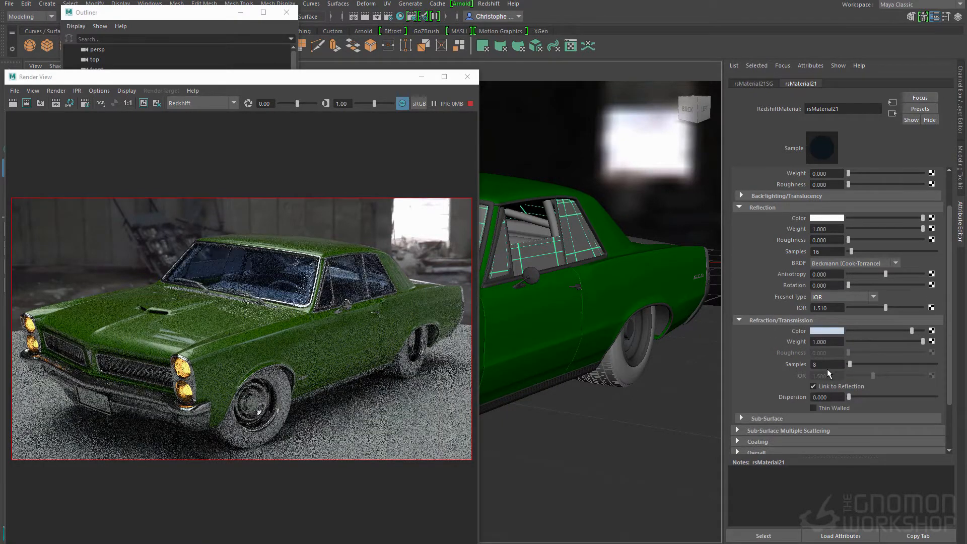
drag(915, 330, 918, 330)
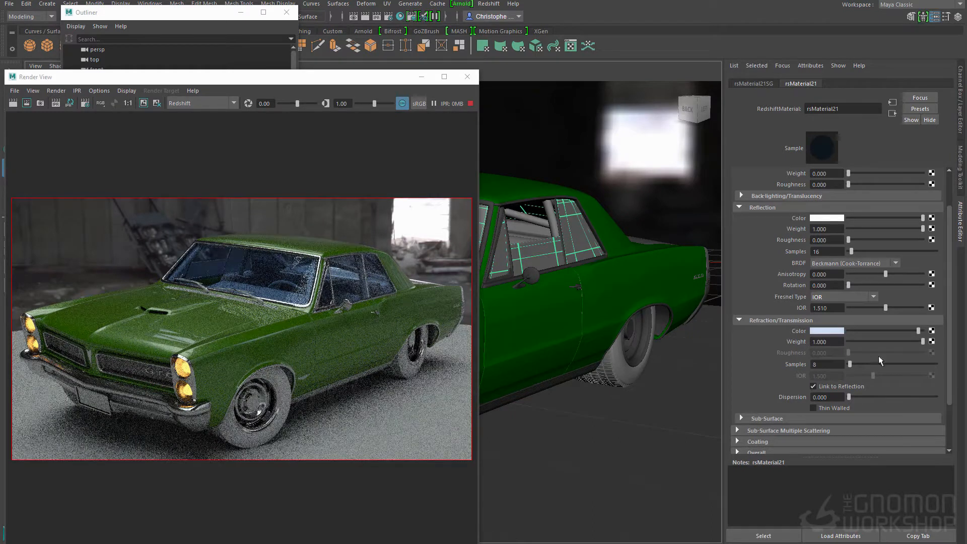
- Enable Thin Walled on the window glass and soften its refraction color to a paler, less saturated blue-grey
click(813, 407)
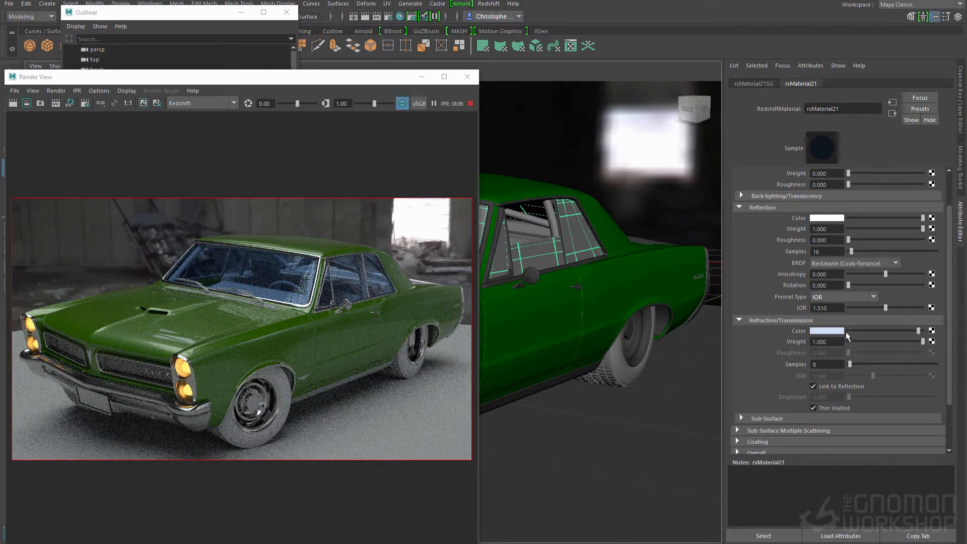
drag(918, 332, 923, 330)
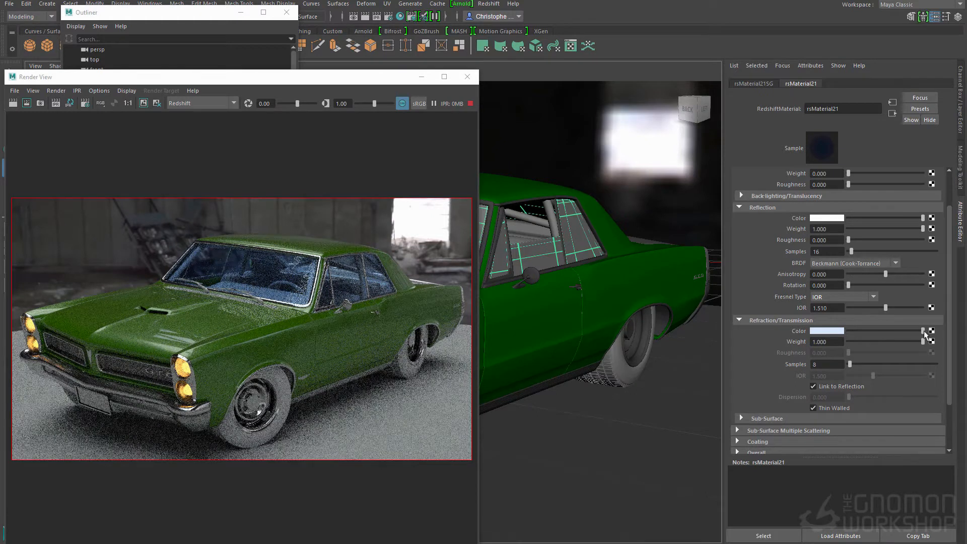
click(930, 331)
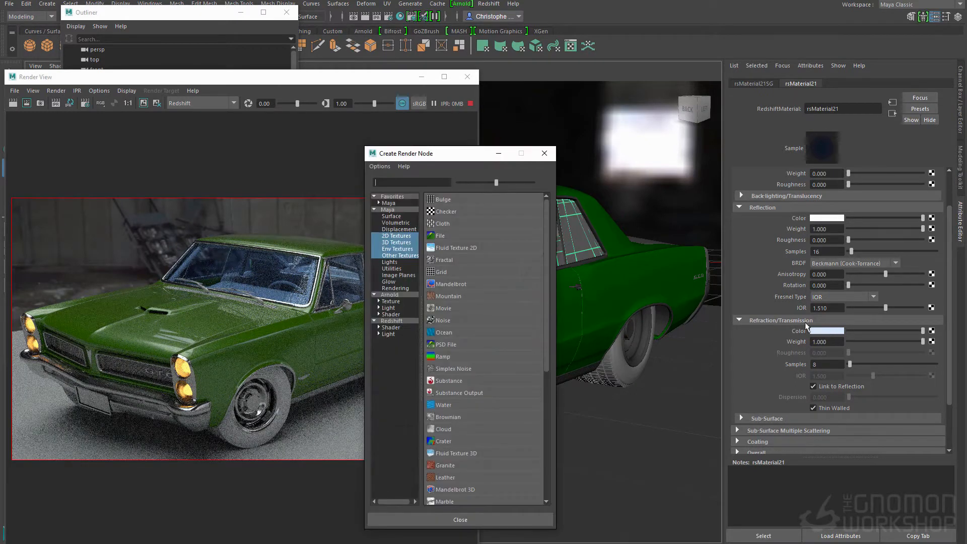
click(544, 154)
click(826, 331)
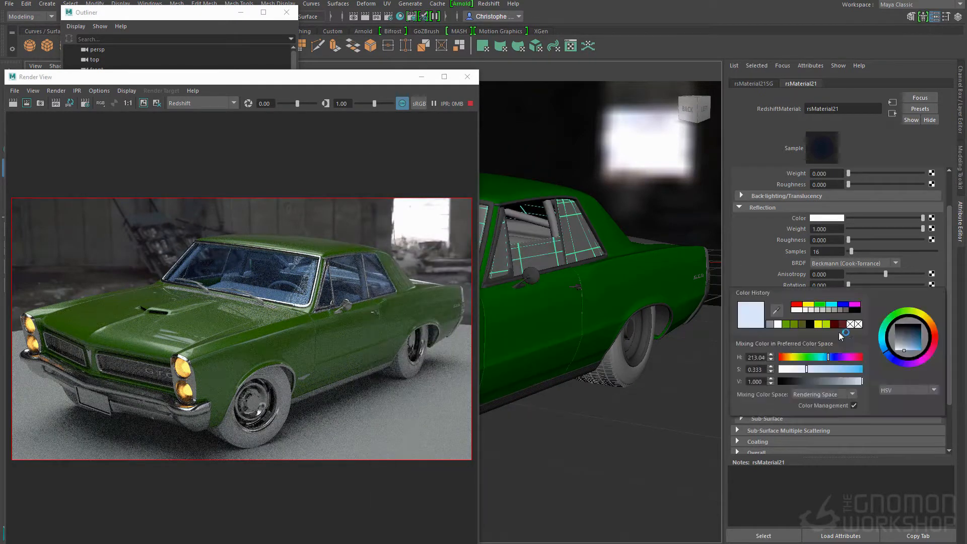
drag(901, 347, 900, 348)
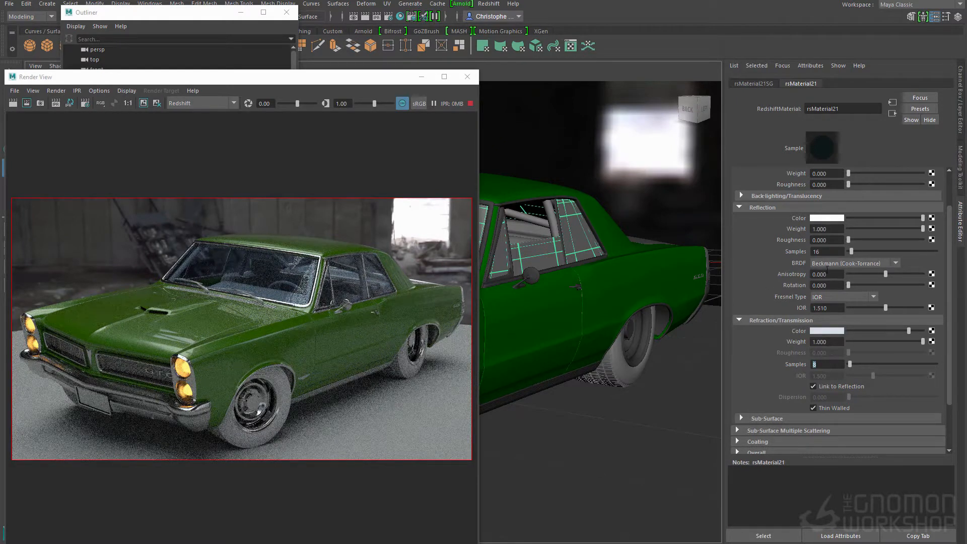
- Unlink the window glass refraction from the reflection and set its refraction IOR to 1.1
scroll(822, 295, down, 3)
click(813, 325)
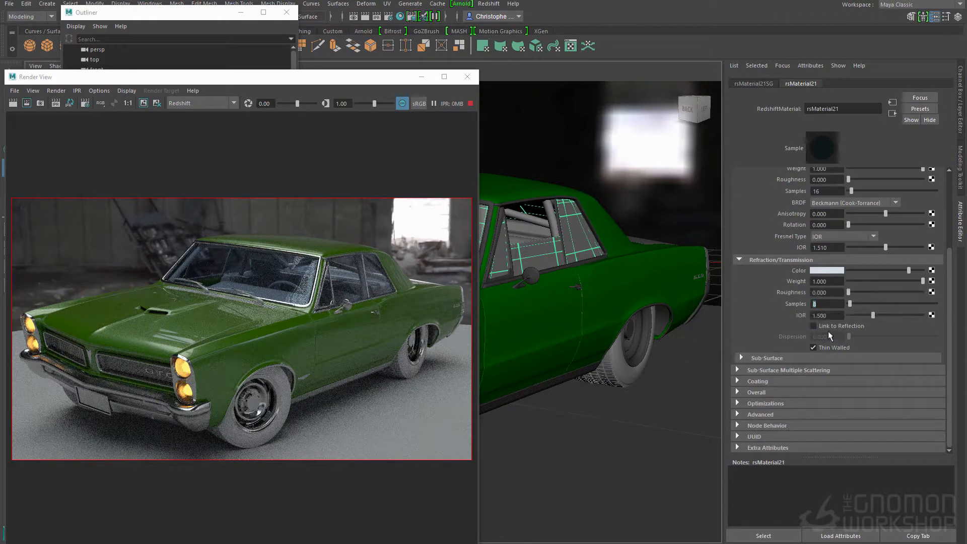
click(826, 315)
text(1.)
text(1)
key(Return)
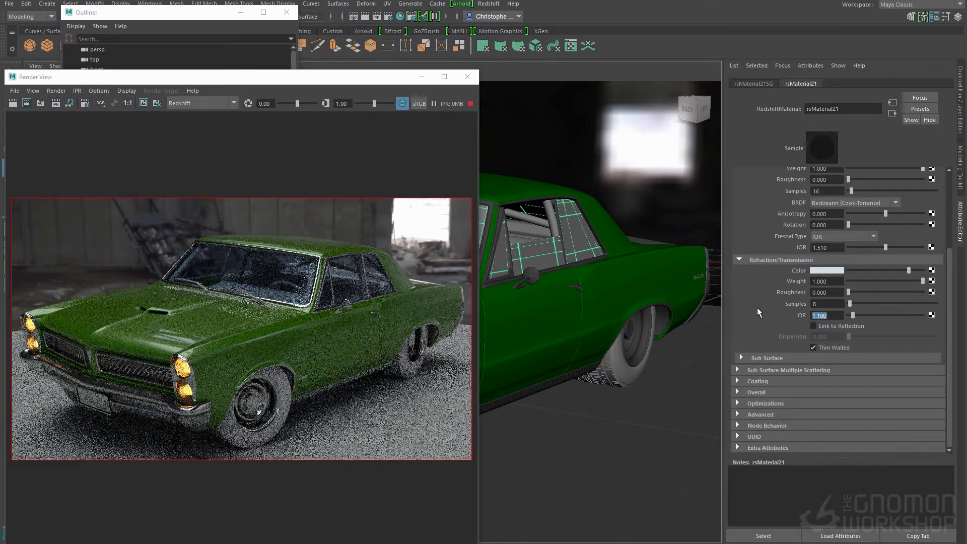
- Turn off Thin Walled on the window glass and raise its dispersion to about 38.66
click(813, 347)
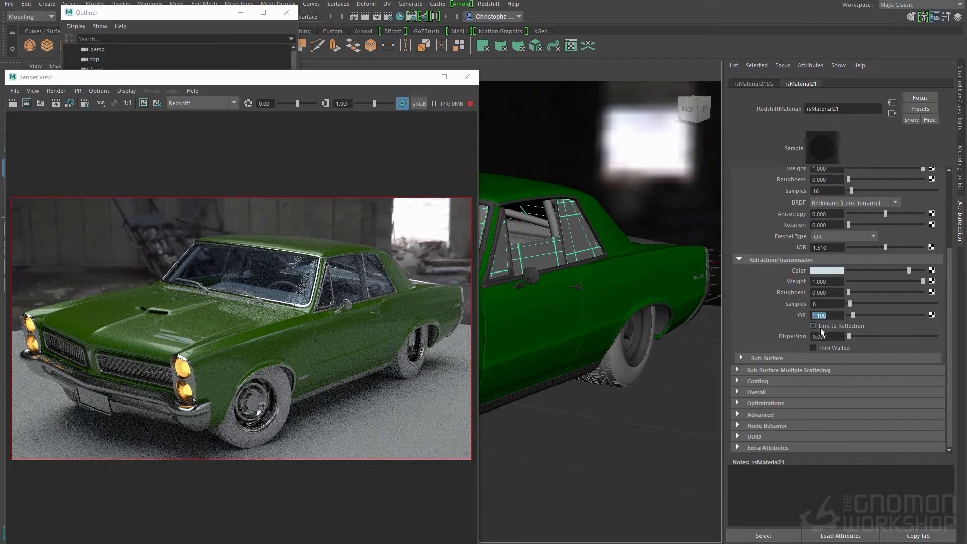
drag(848, 336, 882, 337)
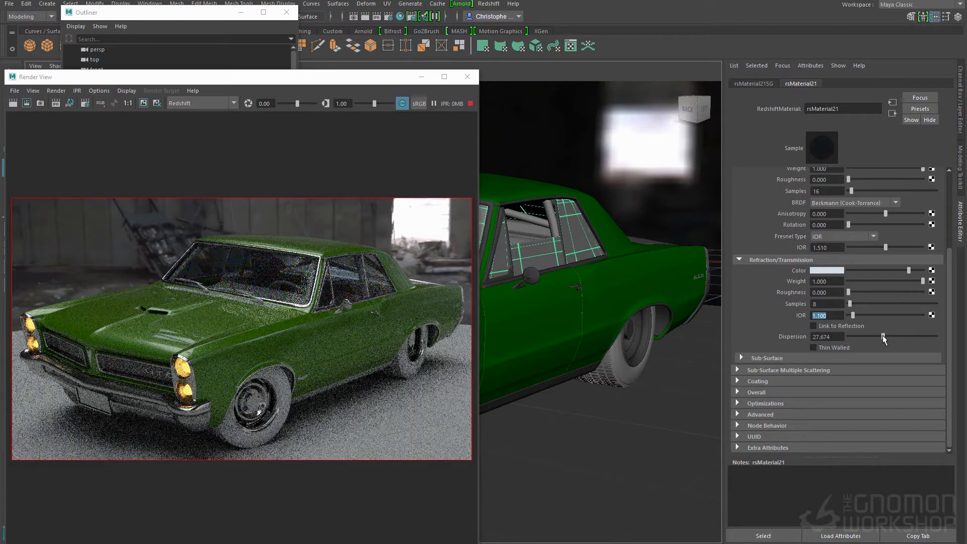
mouse_move(883, 336)
mouse_down()
mouse_move(909, 336)
mouse_move(896, 337)
mouse_up()
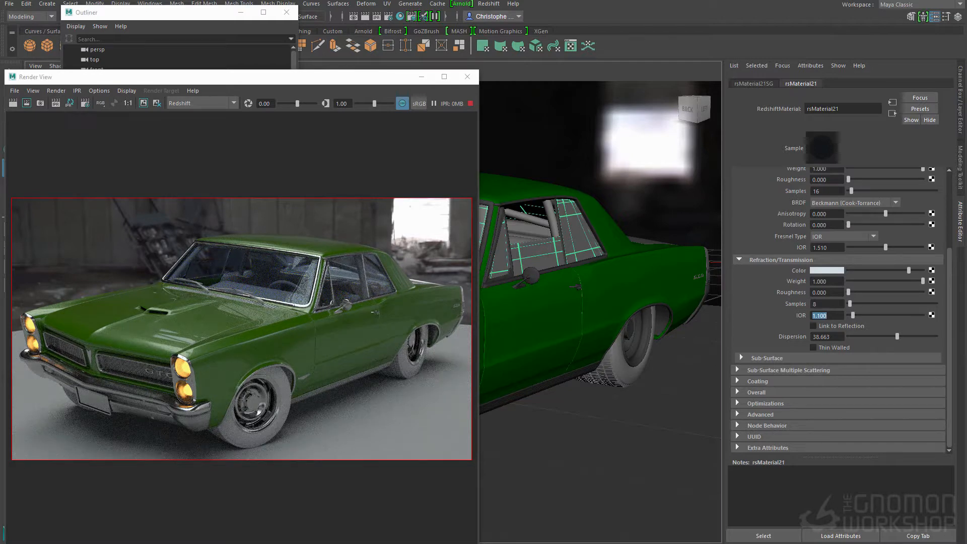
drag(289, 77, 622, 107)
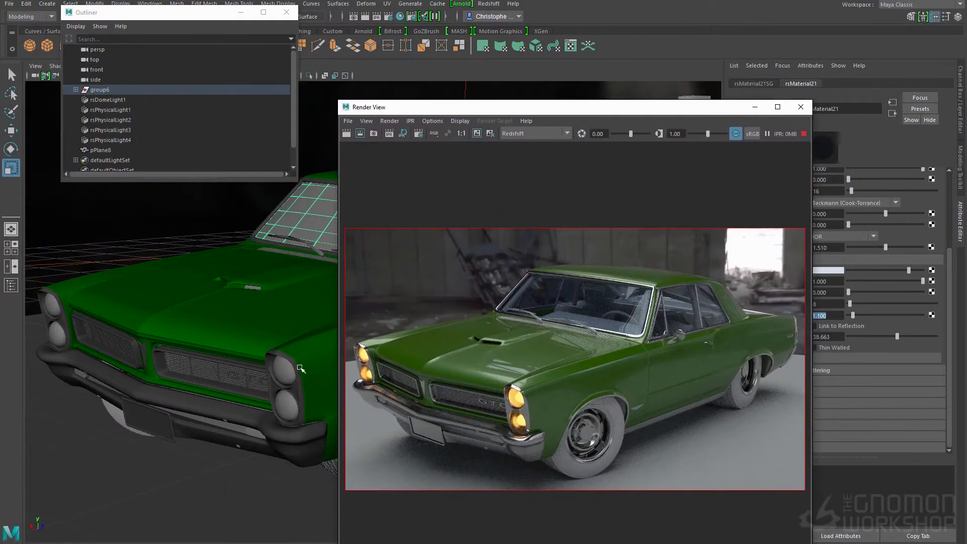
- Select the four headlight lenses and set the refraction dispersion of their glass_headlight material to 20
click(284, 372)
shift+click(283, 398)
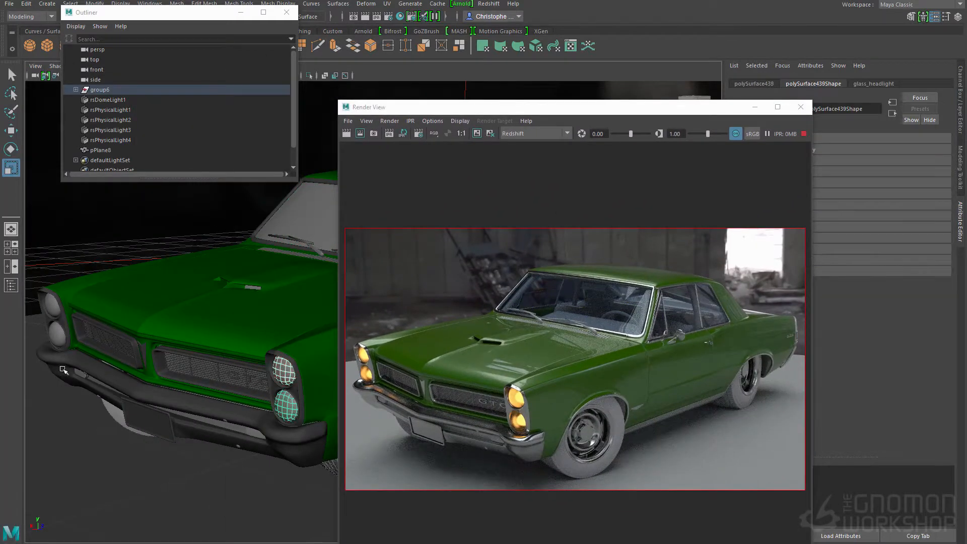
shift+click(58, 331)
shift+click(50, 302)
drag(565, 108, 320, 87)
click(876, 83)
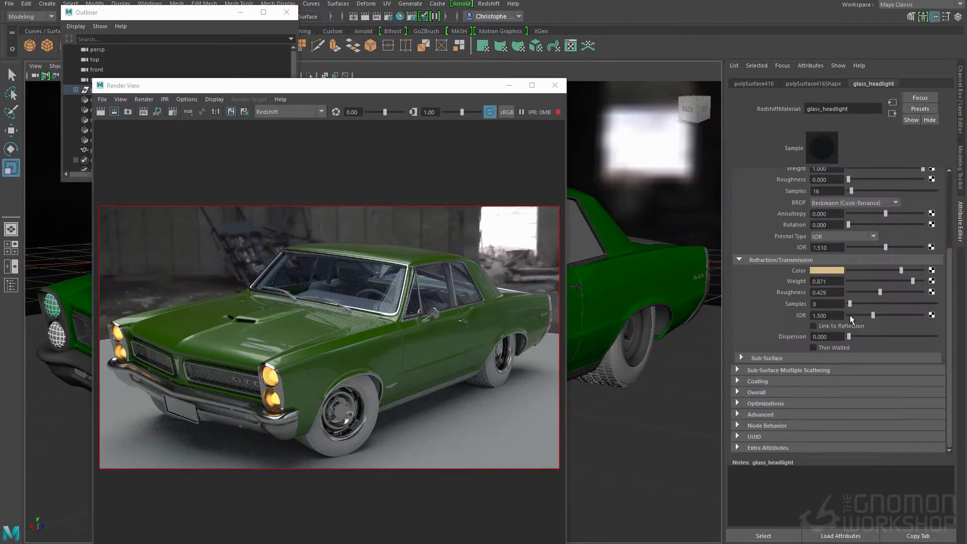
double_click(820, 336)
text(20)
key(Return)
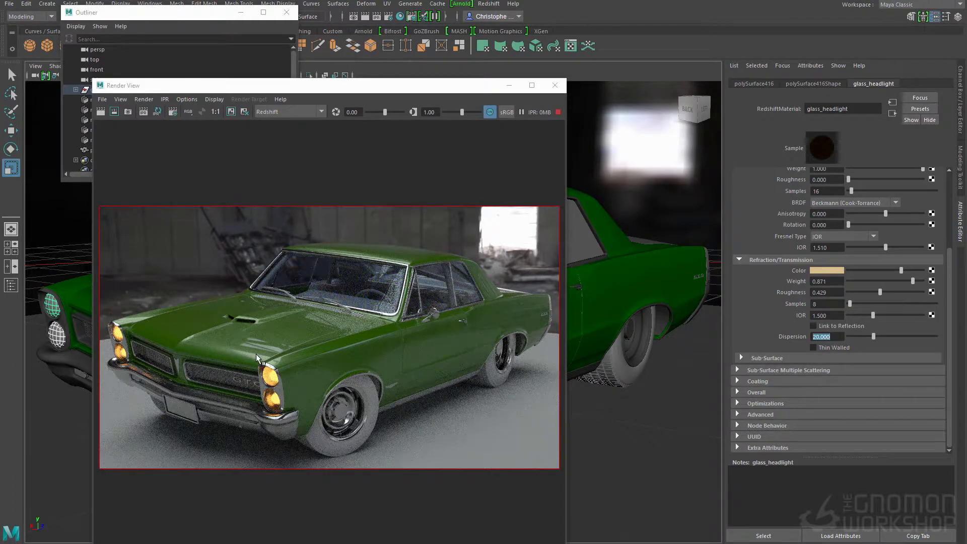
drag(428, 85, 378, 83)
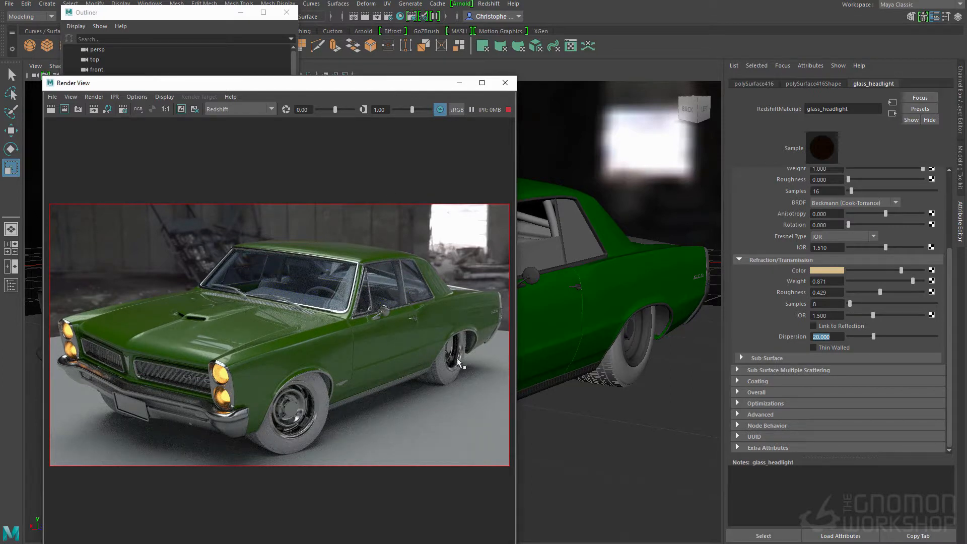
- Select the tire meshes together on the car's front and rear wheels
click(615, 373)
alt+middle_drag(600, 294, 590, 383)
click(572, 391)
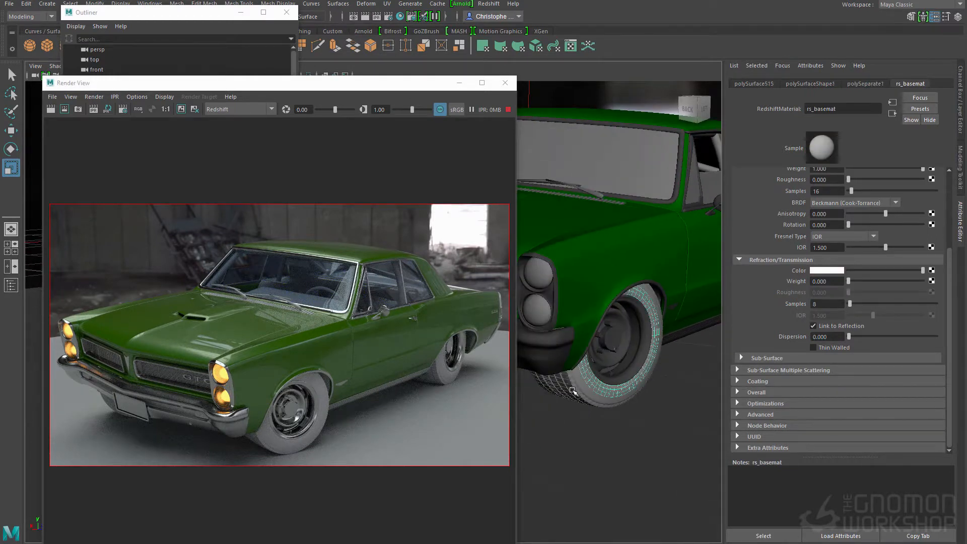
shift+click(572, 390)
shift+click(583, 388)
alt+middle_drag(577, 357, 566, 364)
alt+middle_drag(434, 328, 561, 307)
shift+click(576, 356)
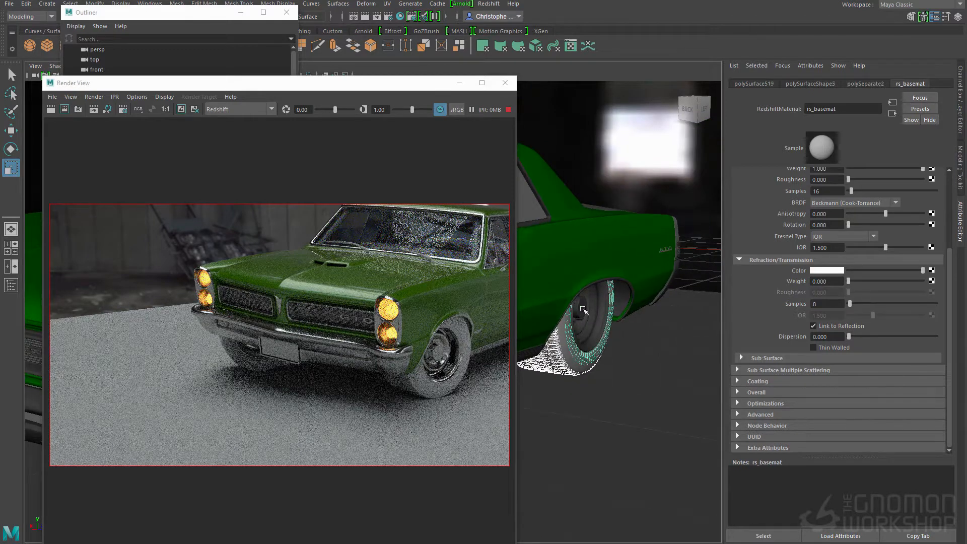
shift+click(611, 307)
alt+drag(613, 308, 617, 413)
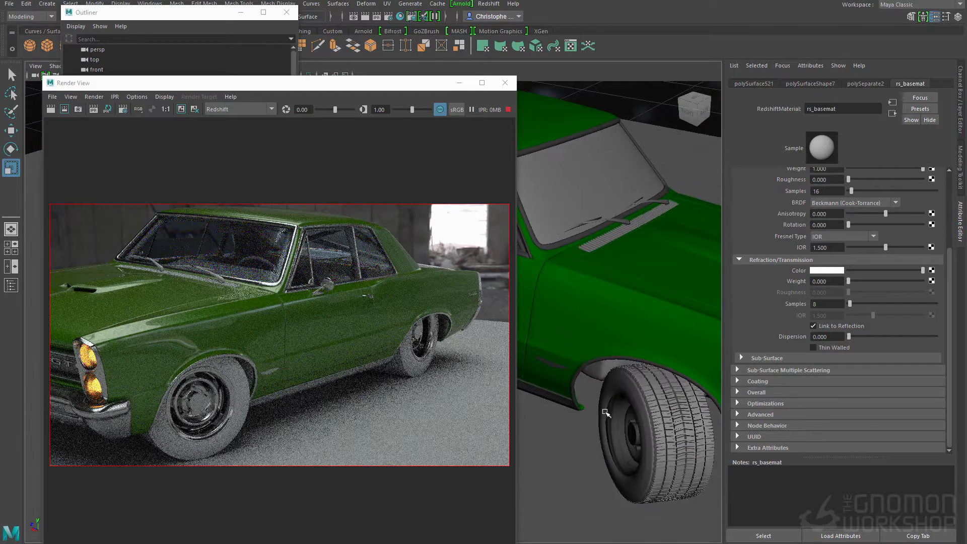
click(609, 413)
alt+drag(593, 323, 669, 323)
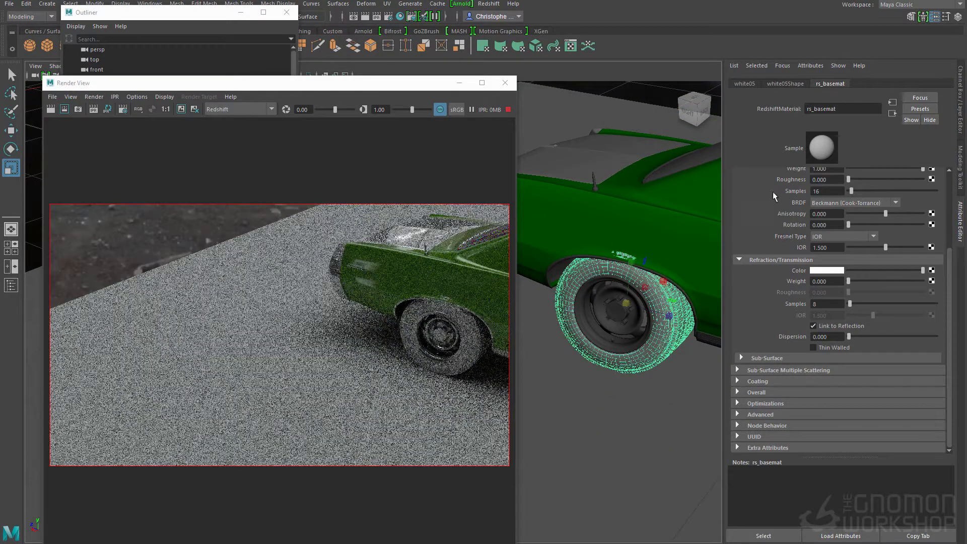
- Assign a new RedshiftMaterial to the selected tires
key(space)
click(634, 328)
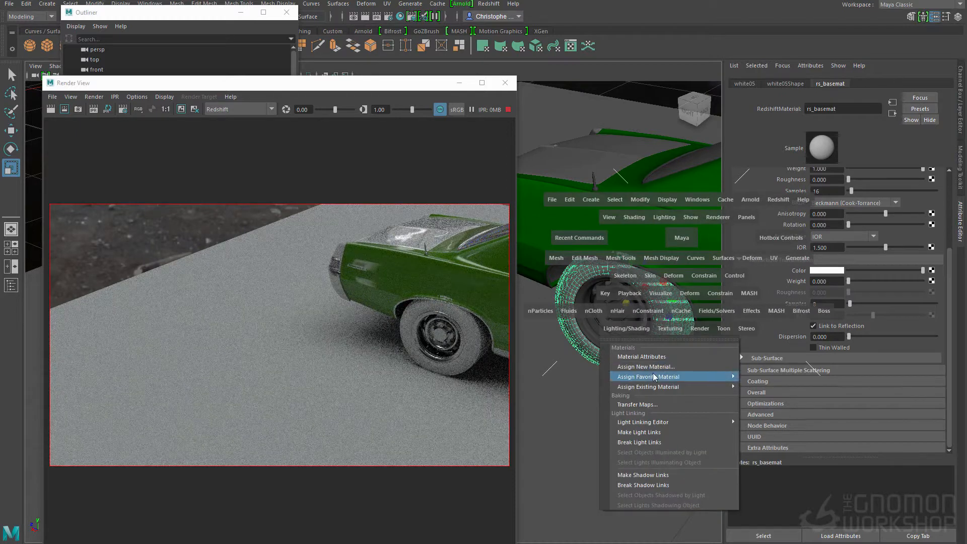
click(653, 367)
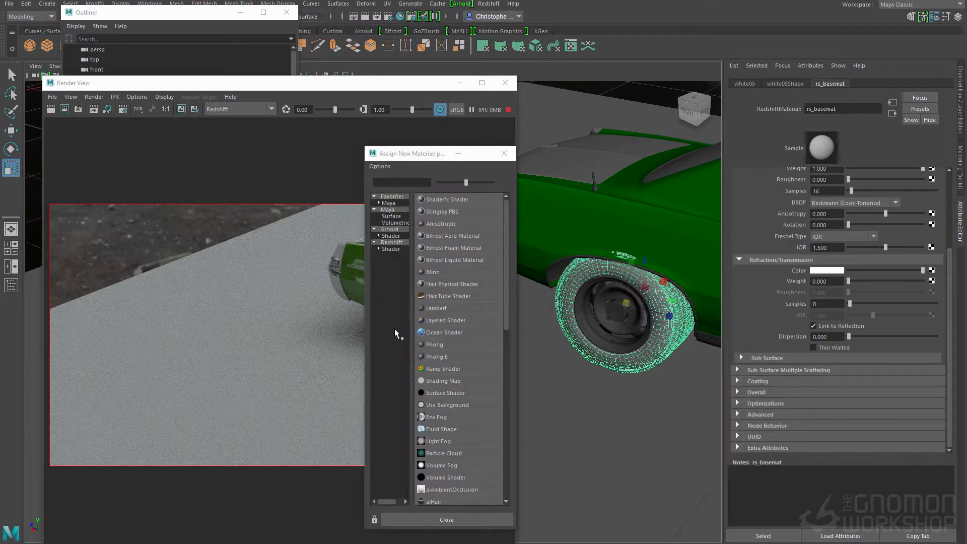
click(391, 249)
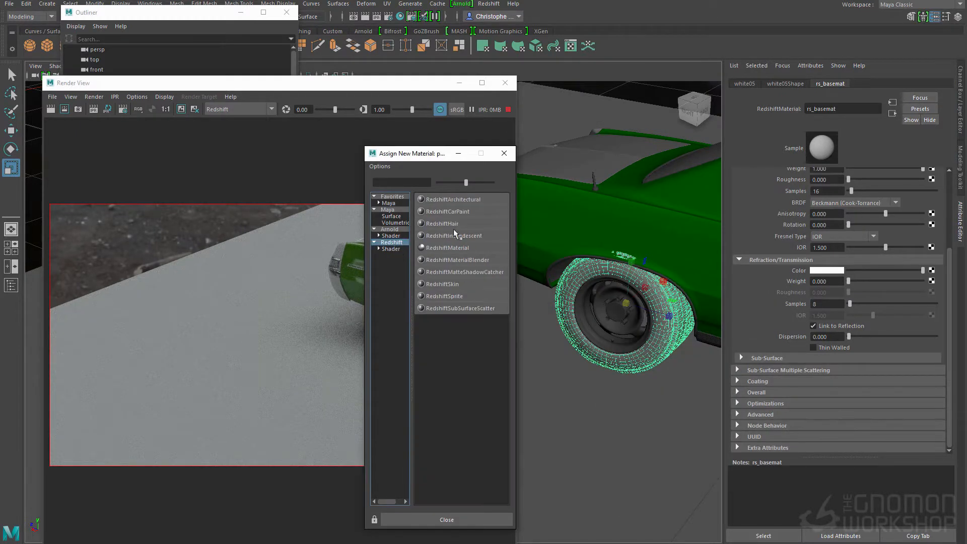
click(456, 249)
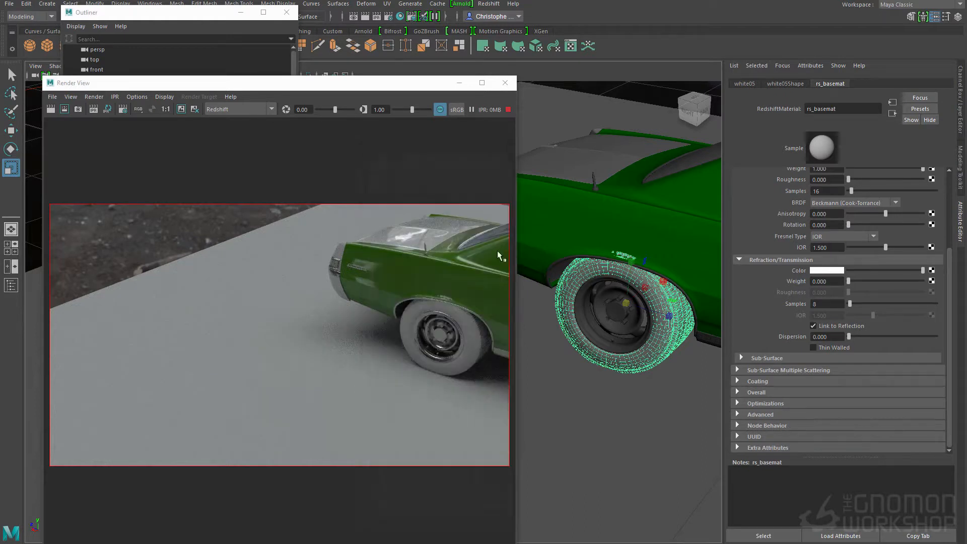
- Apply the Plastic preset to the new tire material
alt+drag(554, 262, 521, 276)
scroll(856, 249, up, 1)
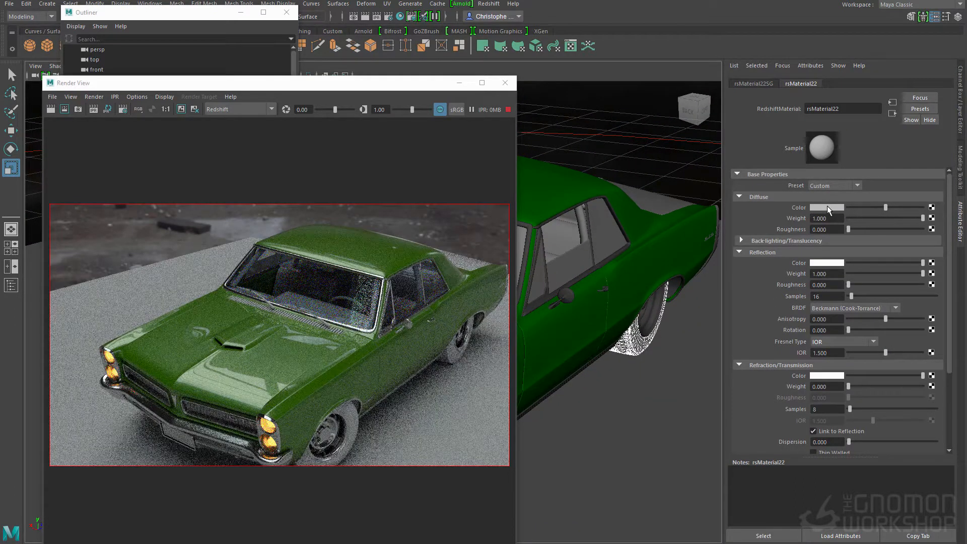
click(829, 205)
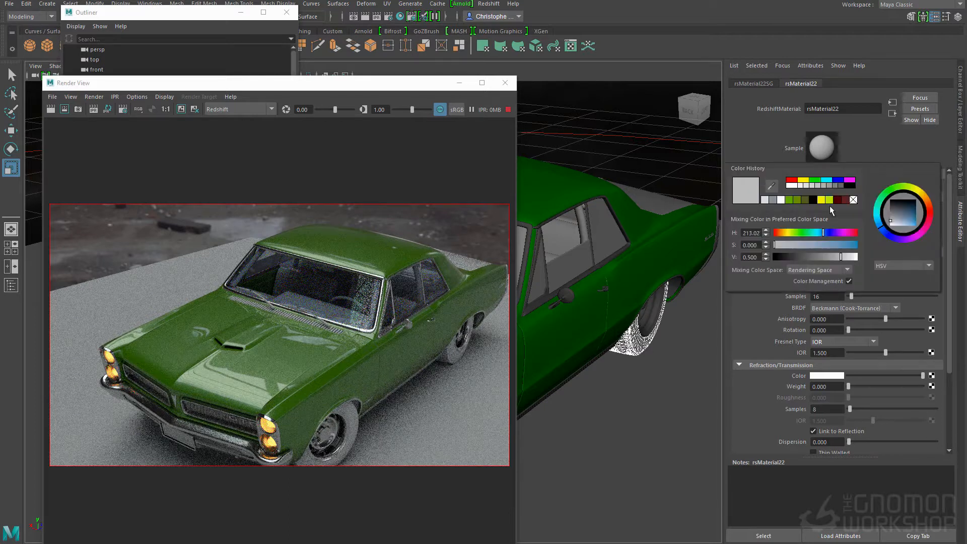
click(845, 186)
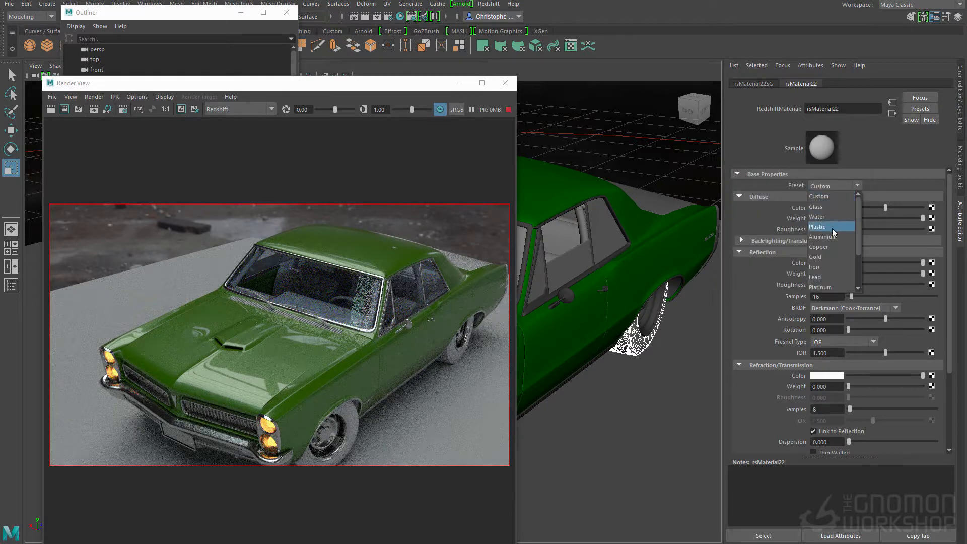
scroll(823, 274, down, 2)
scroll(823, 243, up, 3)
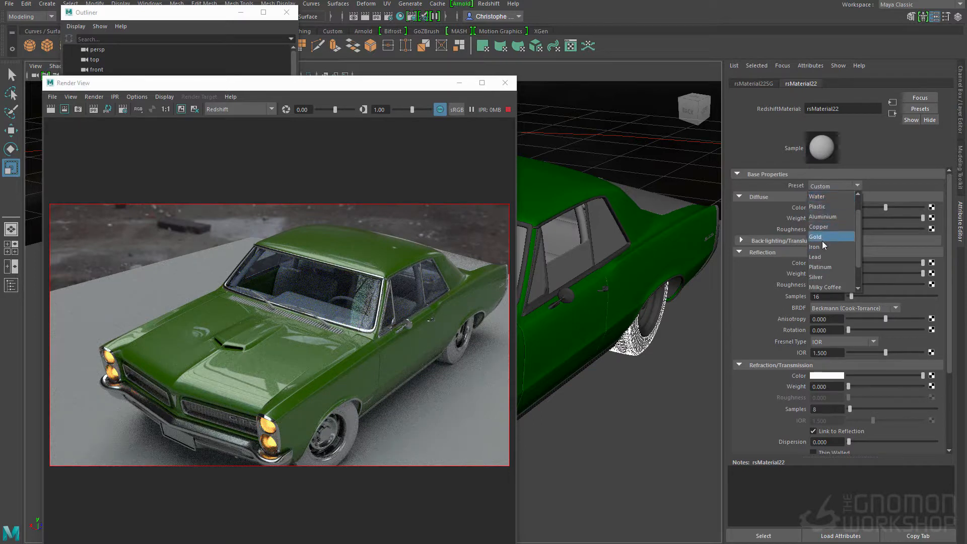
click(823, 233)
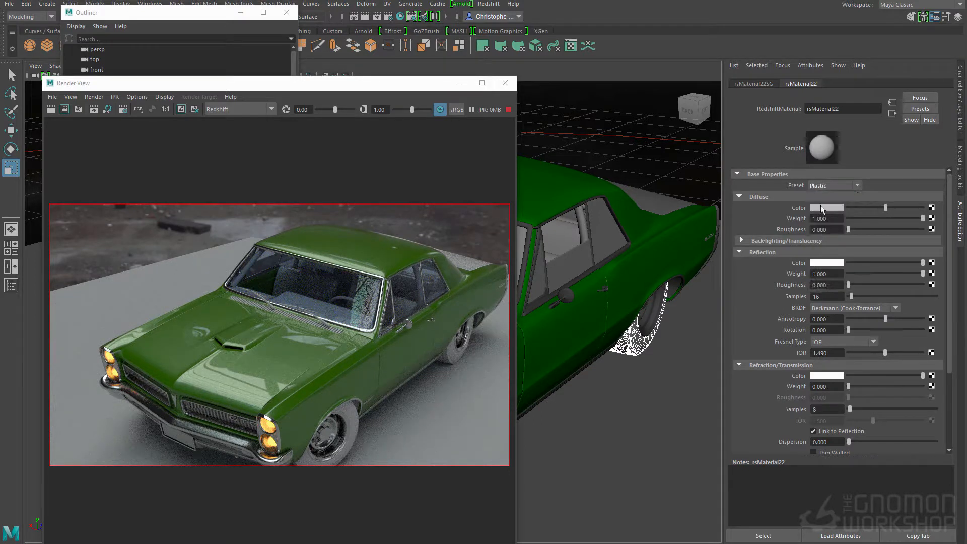
- Darken the tire material's diffuse color to near-black and check the tires in the render from a lower view
click(821, 207)
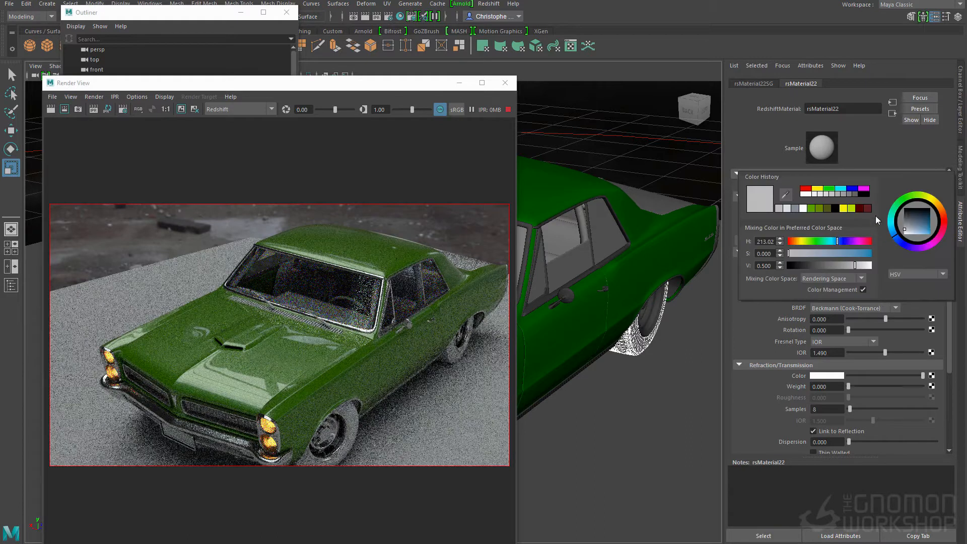
drag(908, 219, 905, 213)
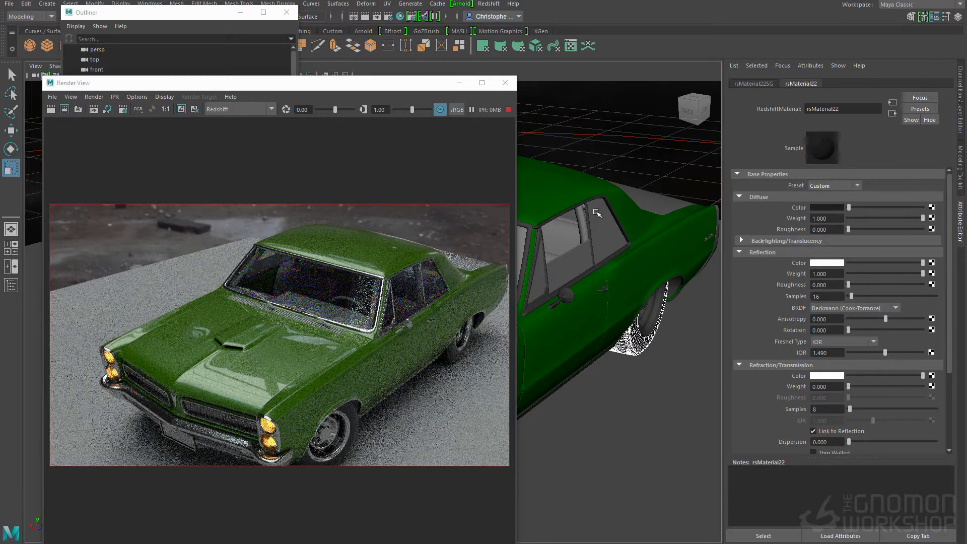
alt+middle_drag(600, 266, 571, 243)
alt+drag(606, 243, 589, 234)
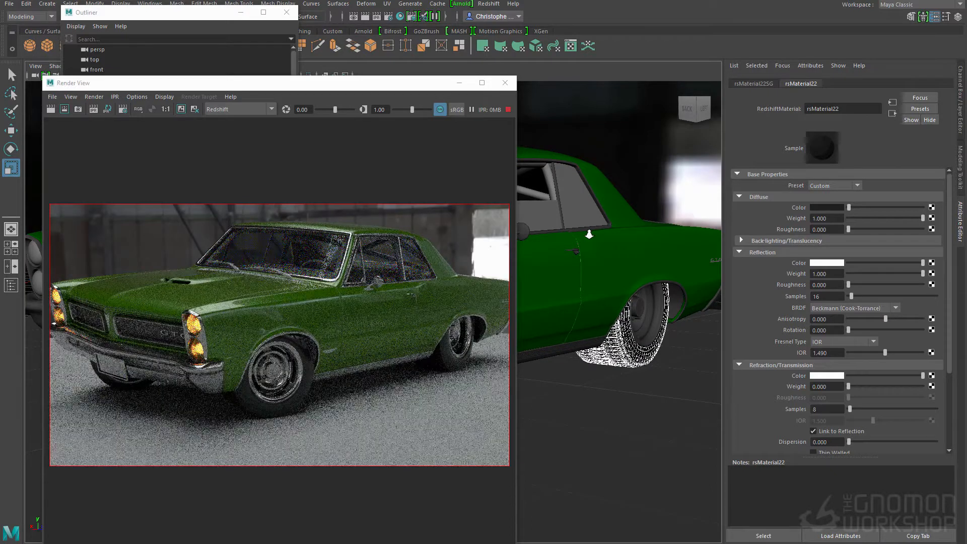
alt+drag(630, 286, 639, 279)
alt+right_drag(640, 279, 654, 277)
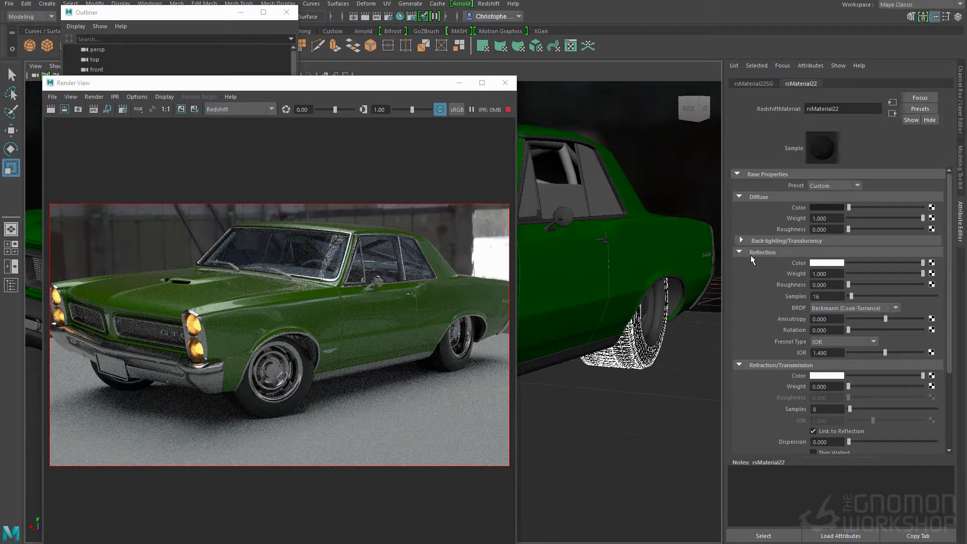
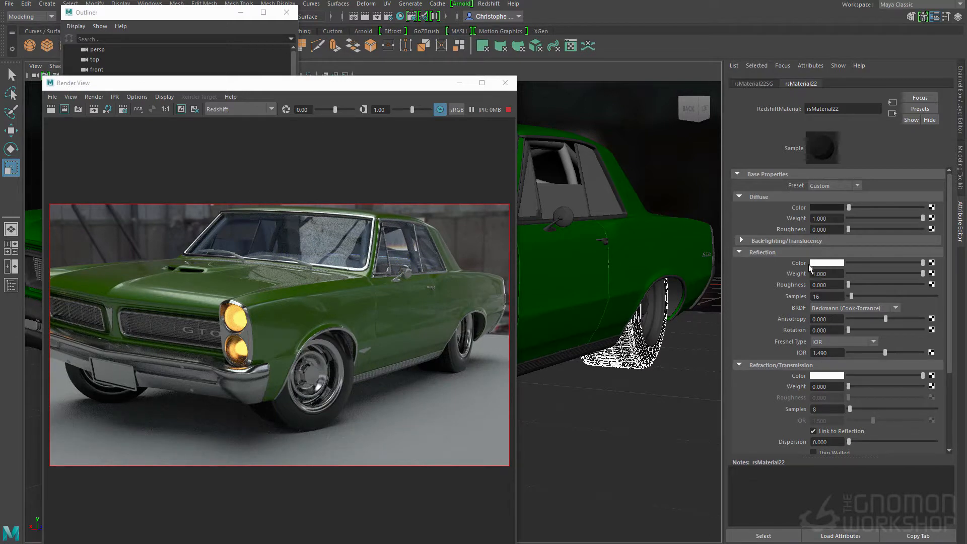
- Set the tire material's reflection samples to 64 and lower its reflection weight to about 0.459
double_click(840, 293)
text(64)
key(Return)
drag(923, 273, 874, 274)
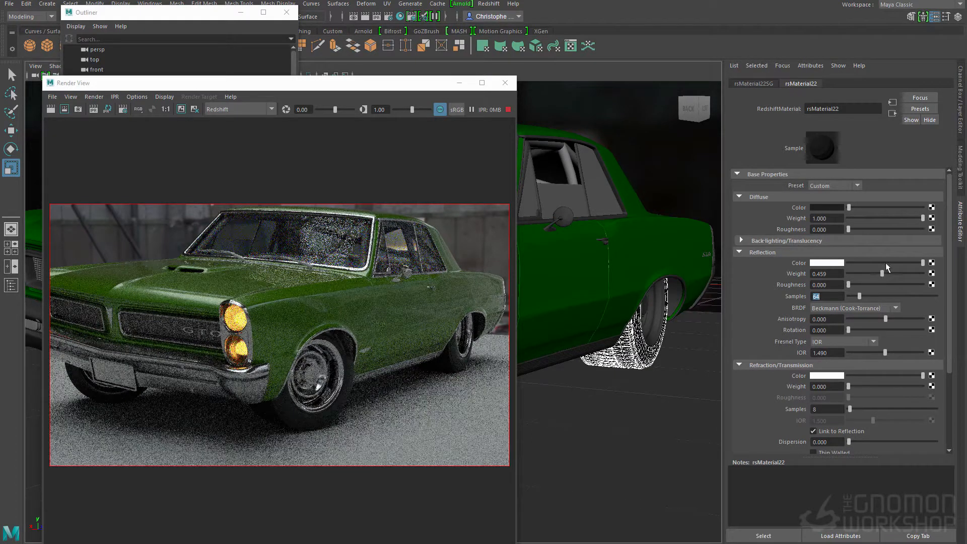
- Tint the tire material's reflection color a pale grey-blue and fine-tune its near-black diffuse color
drag(888, 262, 908, 276)
click(838, 262)
click(838, 208)
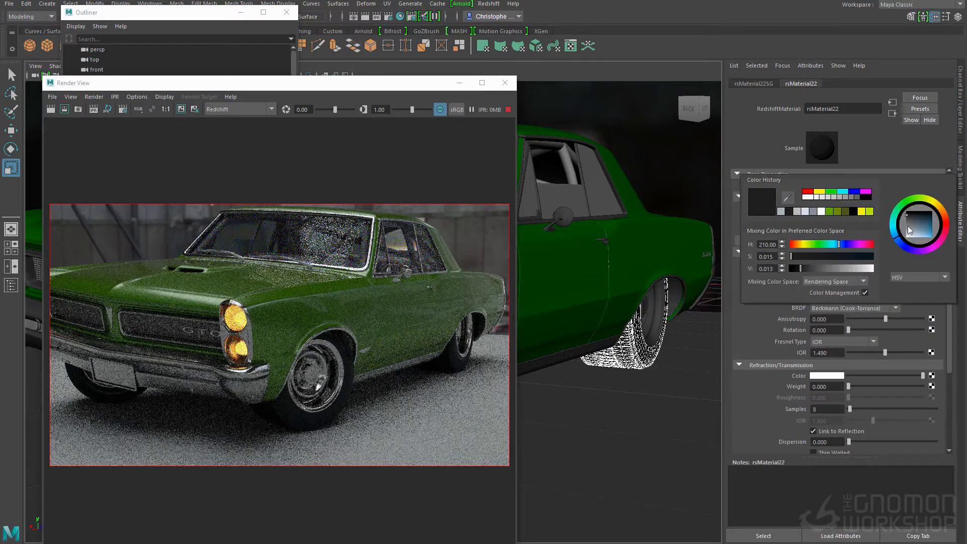
drag(911, 219, 908, 216)
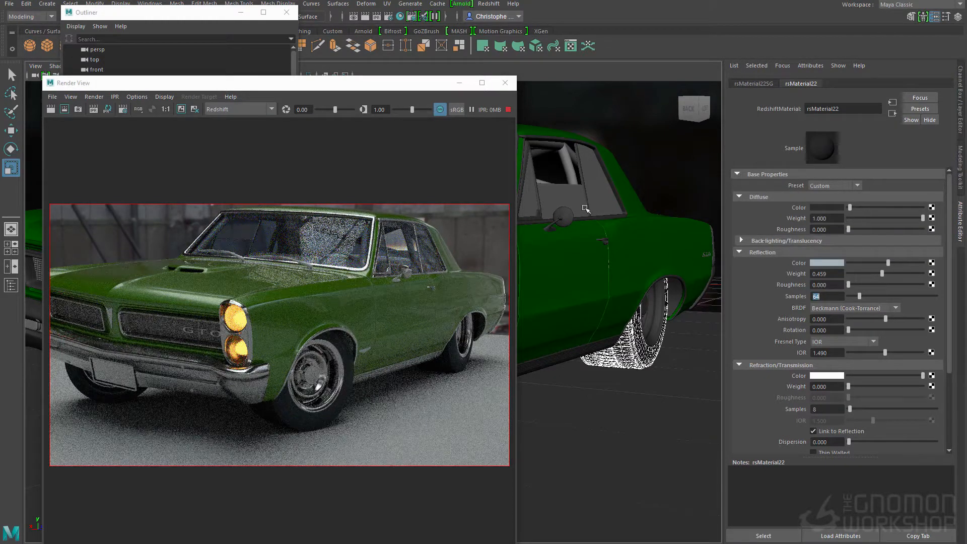
- Open the Hypershade and arrange it with the Render View to compare the scene's materials
alt+drag(617, 256, 586, 253)
key(space)
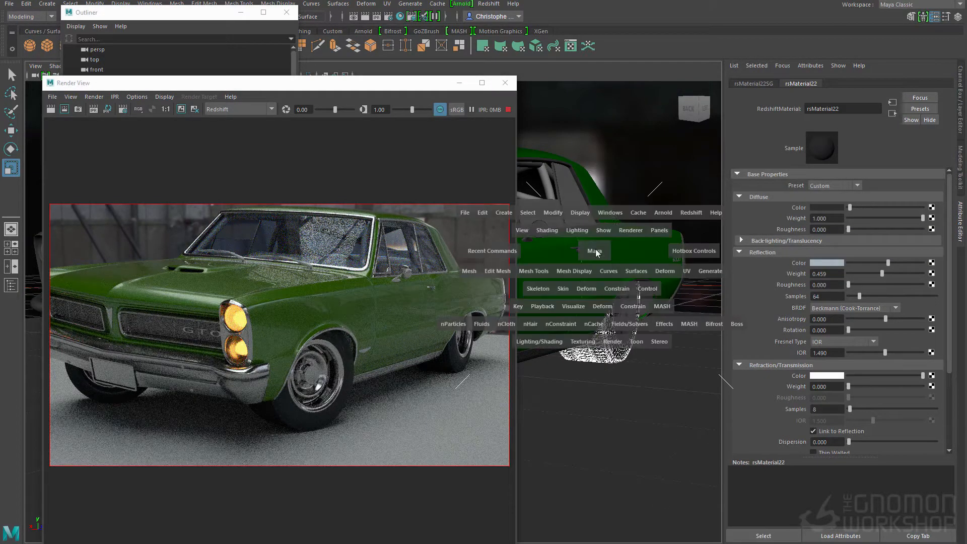
click(608, 212)
mouse_move(656, 280)
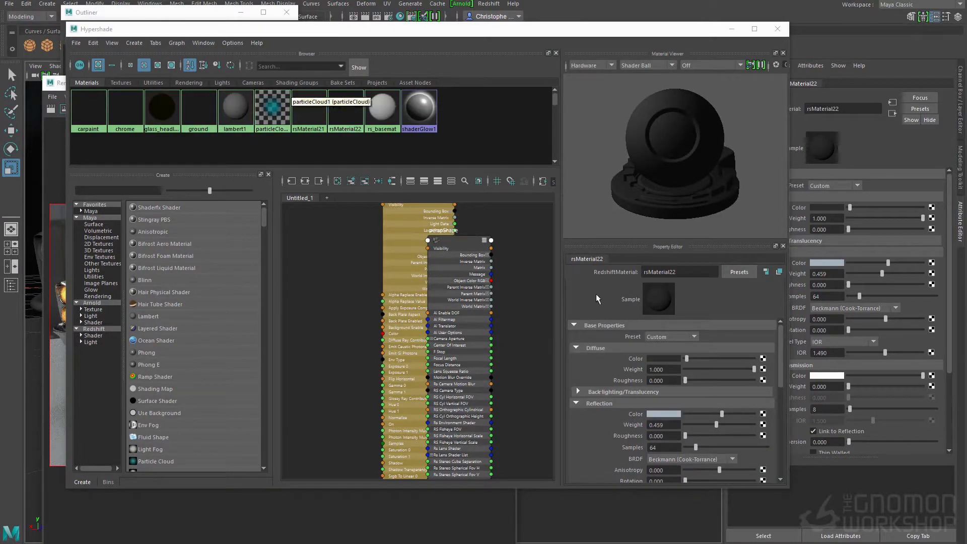
drag(428, 34, 680, 101)
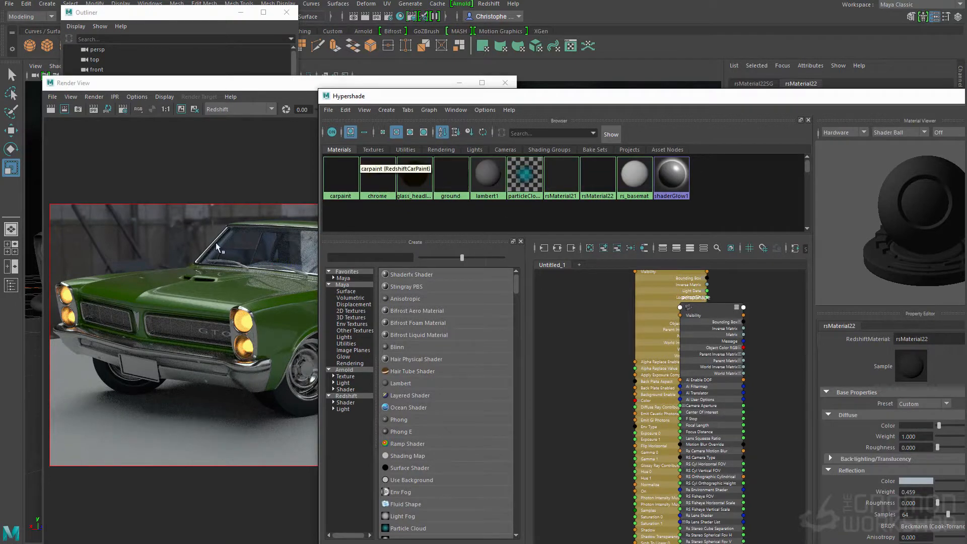
click(255, 173)
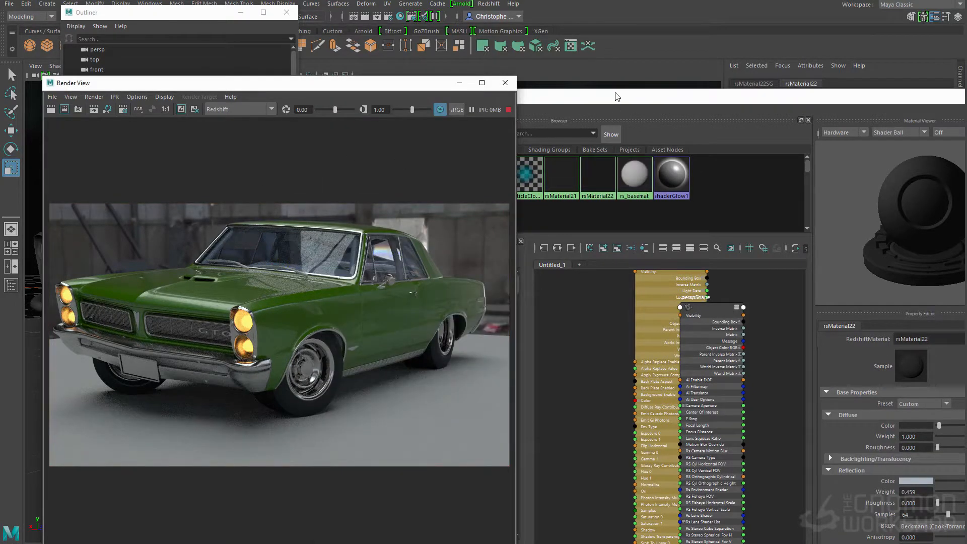
drag(615, 93, 361, 93)
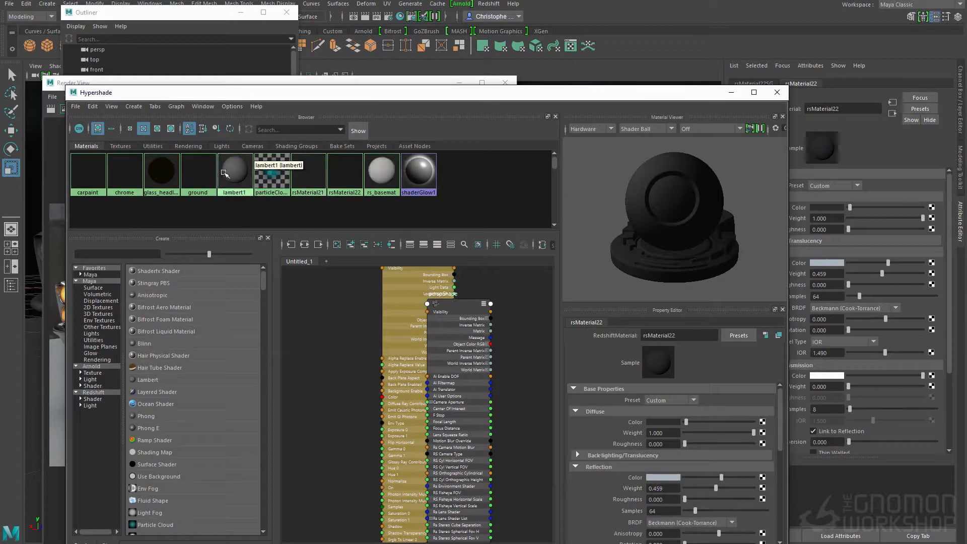
- Rename the new tire material as tire_base
drag(725, 92, 687, 125)
click(740, 105)
text(tire base)
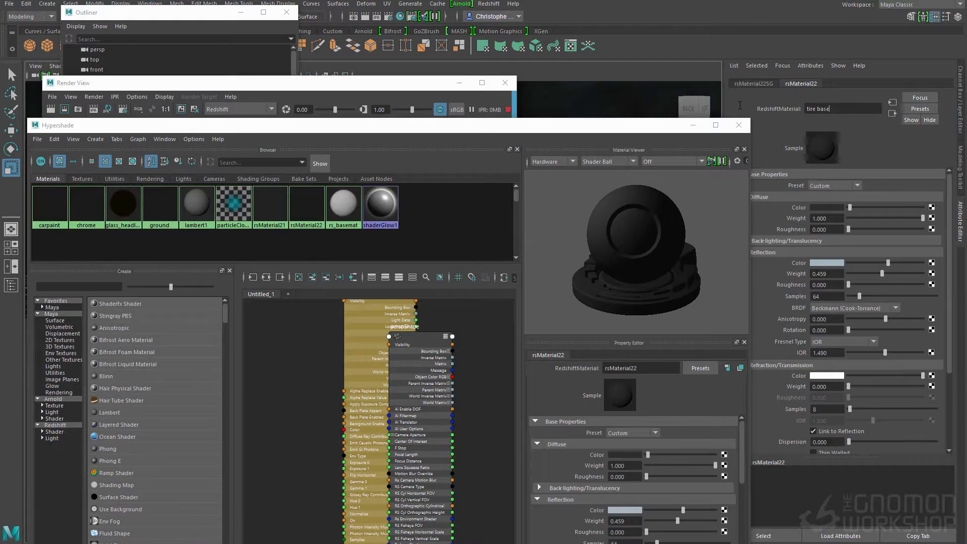
key(Return)
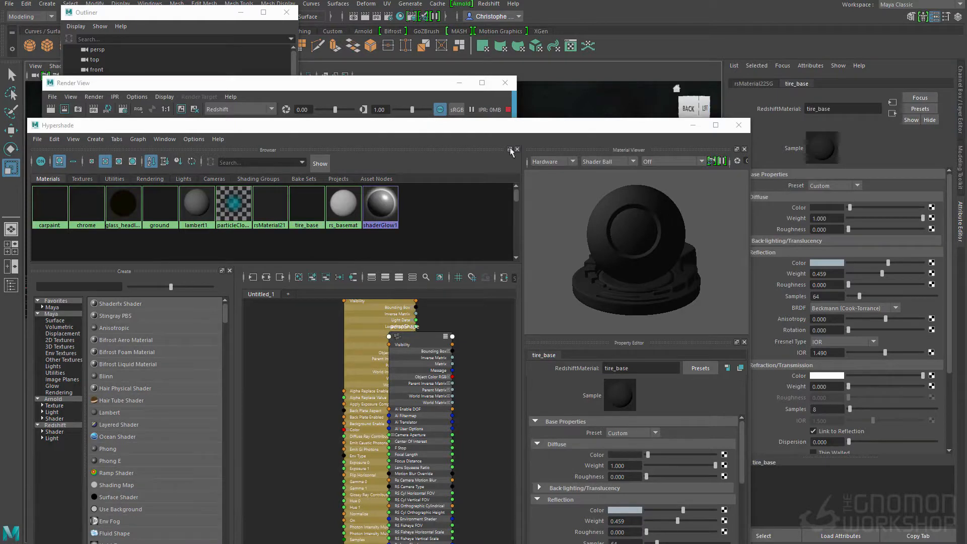
- Duplicate the tire_base material and name the copy tire_wall
key(ctrl+d)
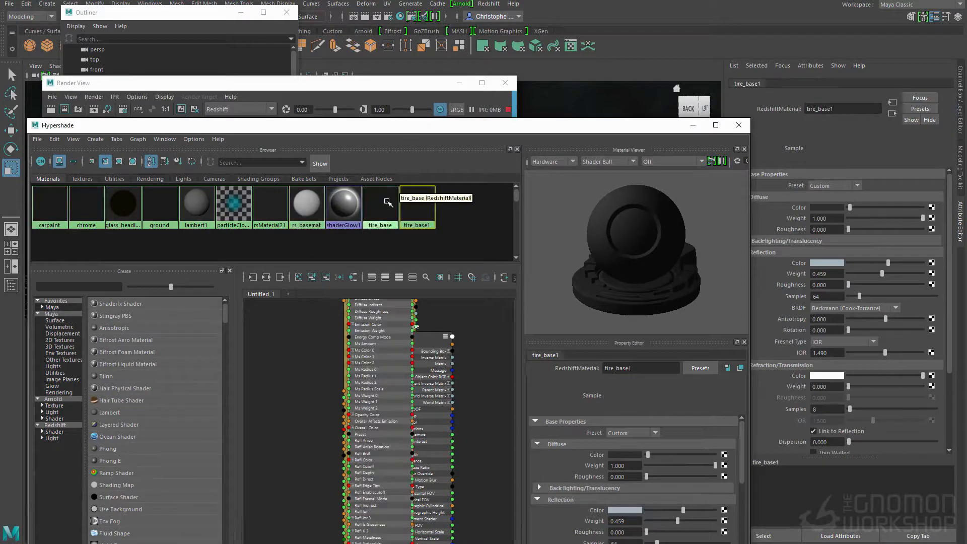
double_click(819, 109)
text(tire_vall)
key(Return)
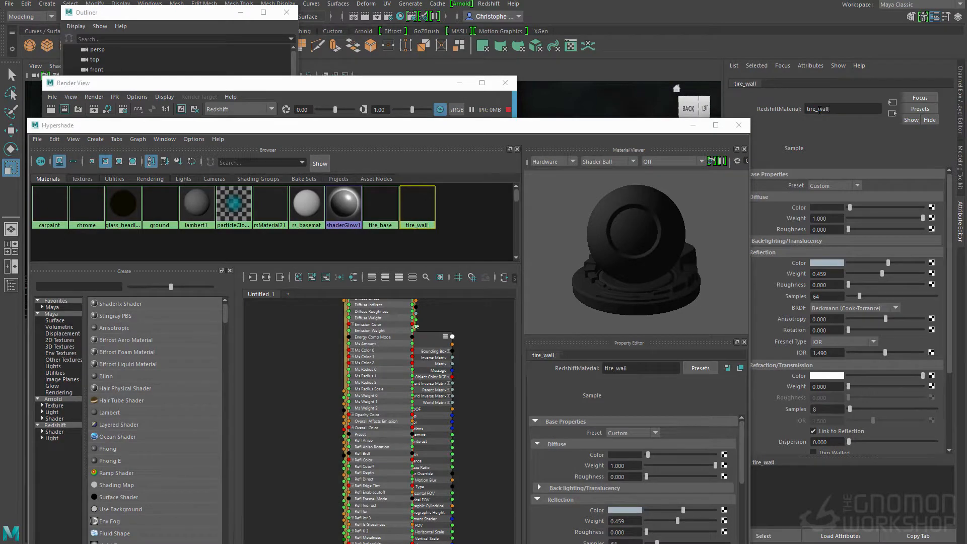
- Lighten the tire_wall diffuse color to a light grey and move the Hypershade clear of the car
drag(654, 454, 690, 459)
click(448, 83)
drag(617, 126, 663, 432)
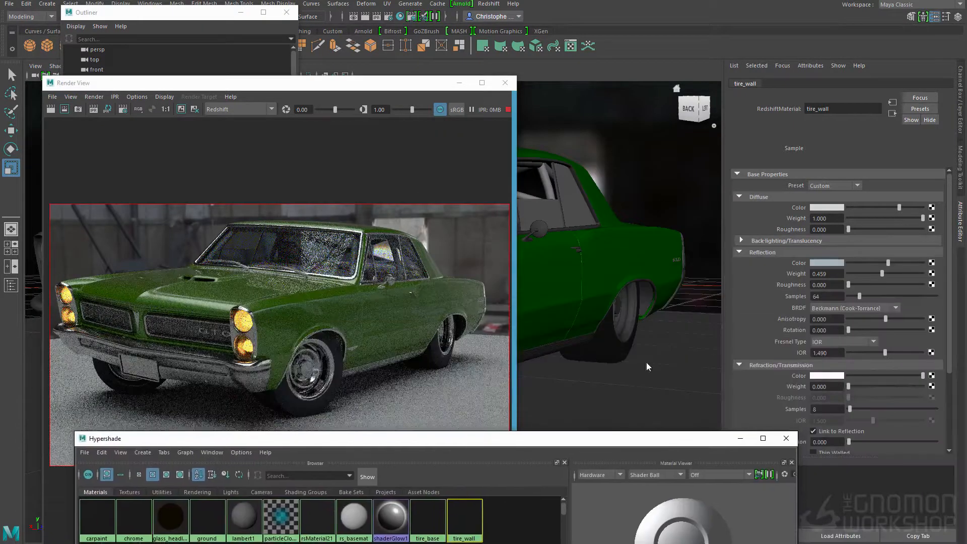
- Assign the tire_wall material to the sidewalls of the car's tires and close the Hypershade
click(623, 347)
key(f)
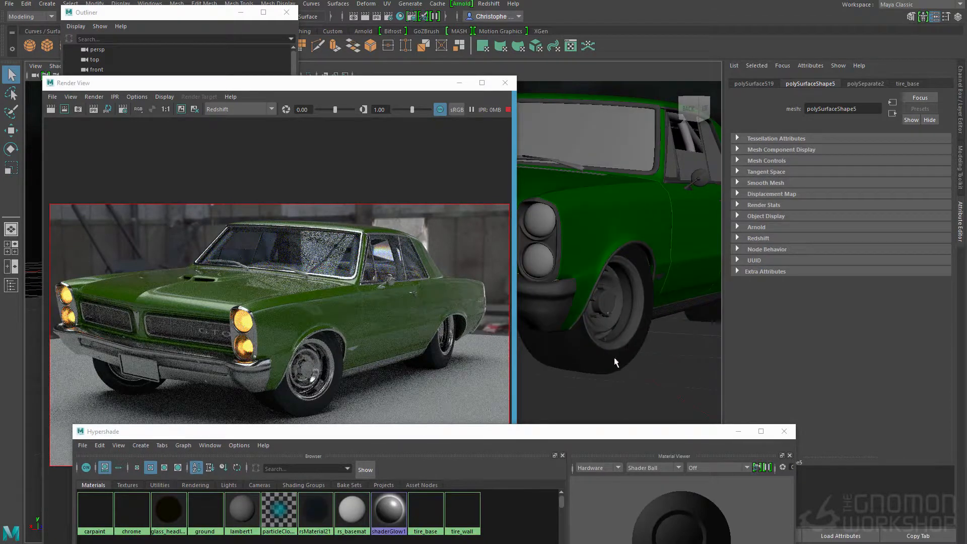
click(595, 361)
right_drag(352, 509, 347, 448)
alt+drag(504, 302, 581, 277)
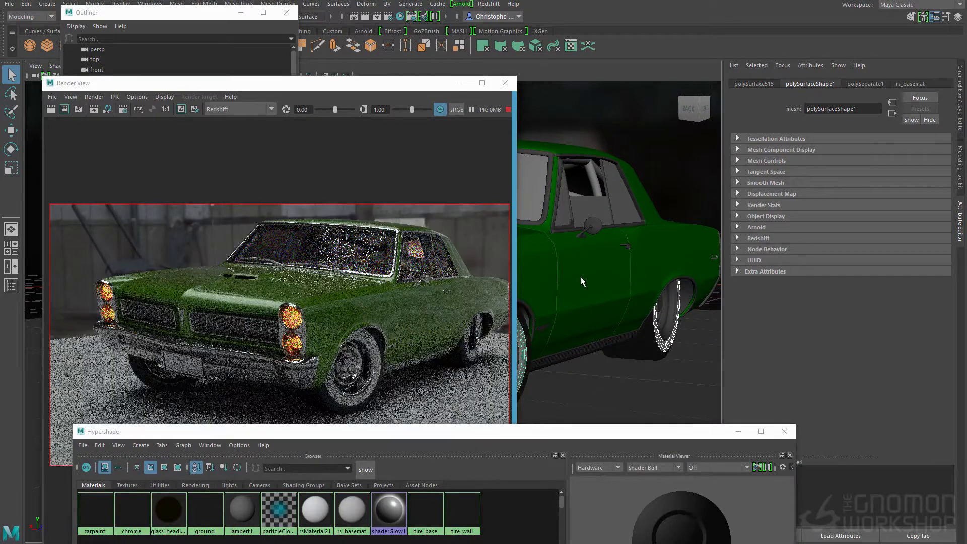
alt+drag(618, 292, 662, 285)
click(783, 431)
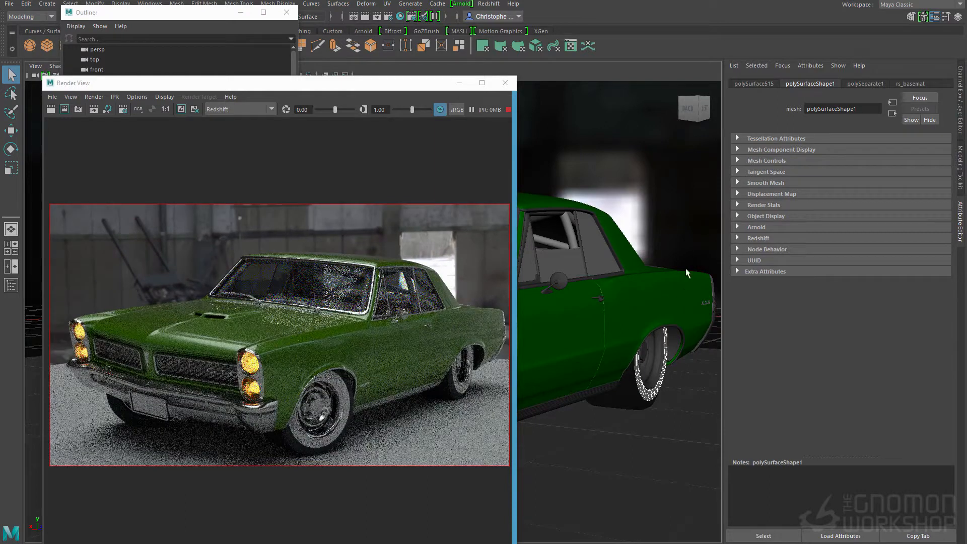
- Switch to the four-view layout and rotate the Redshift dome light horizontally to bring the row of bright windows behind the car
click(651, 192)
key(space)
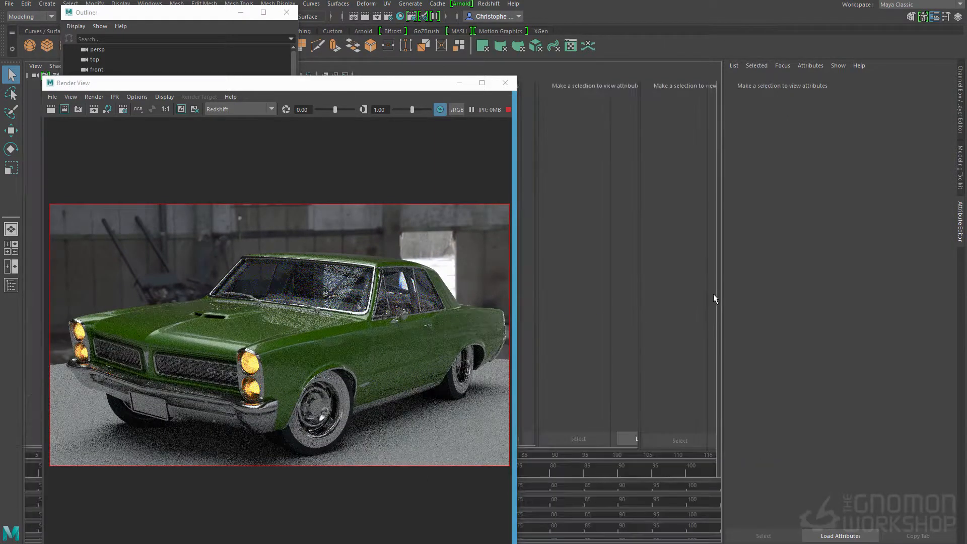
click(574, 250)
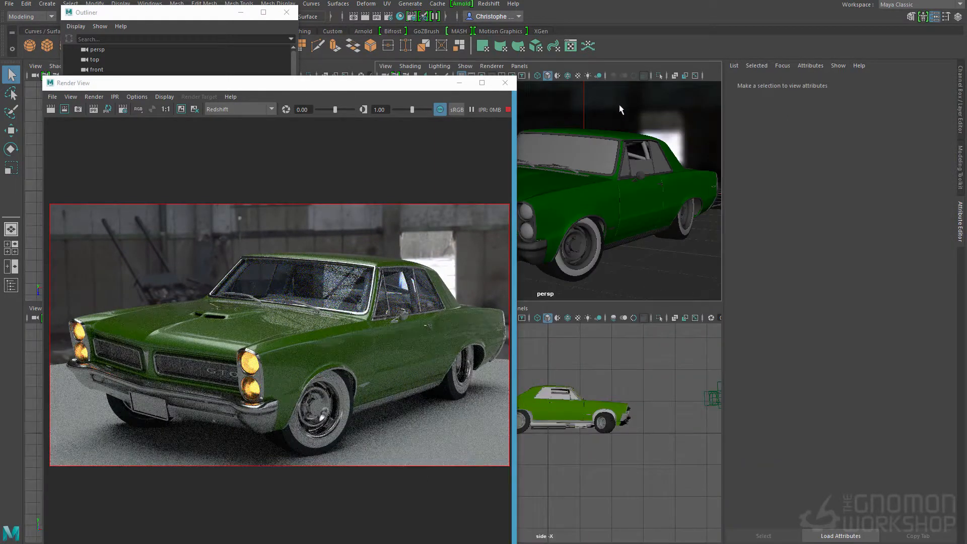
key(e)
drag(574, 249, 602, 247)
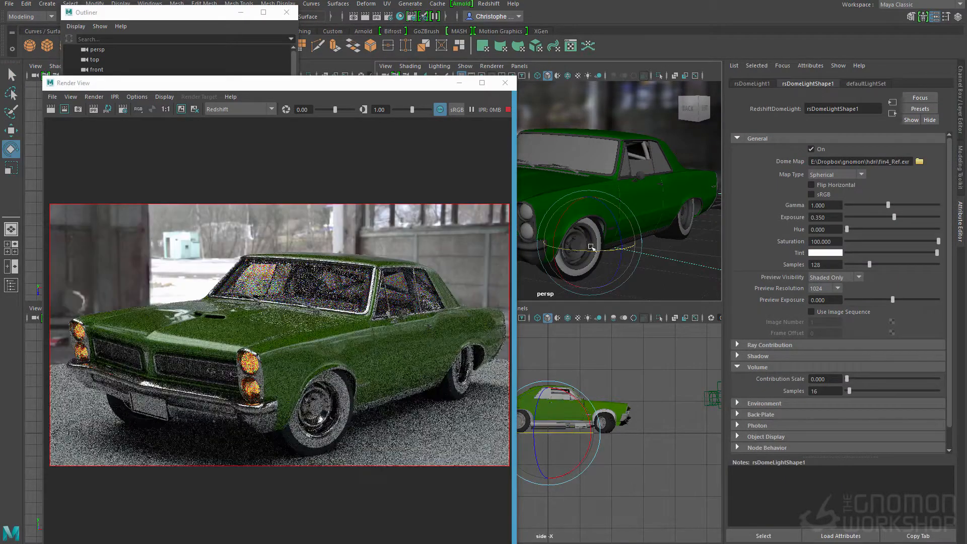
mouse_move(576, 250)
mouse_down()
mouse_move(592, 249)
mouse_move(577, 250)
mouse_up()
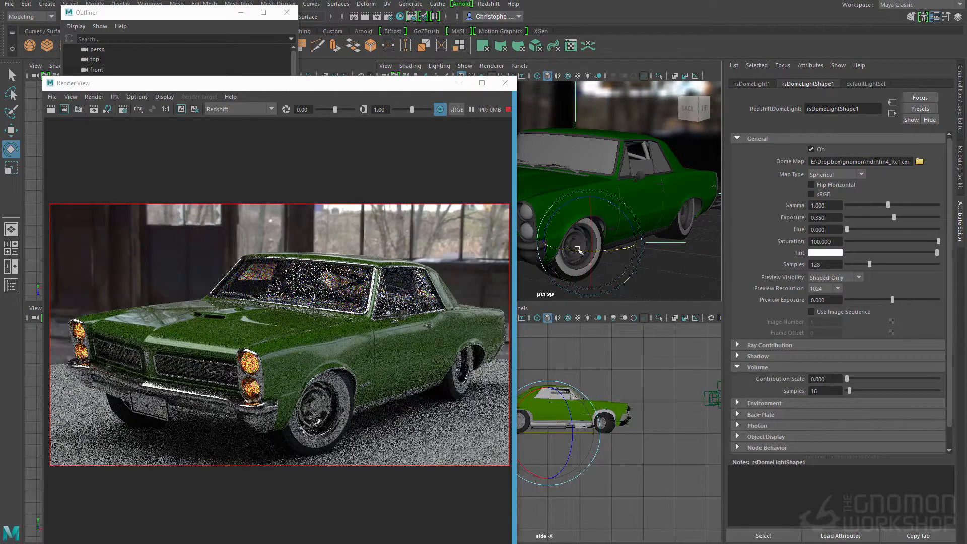
- Hide the ground plane to check the render against the environment alone, and undo the hiding
click(664, 274)
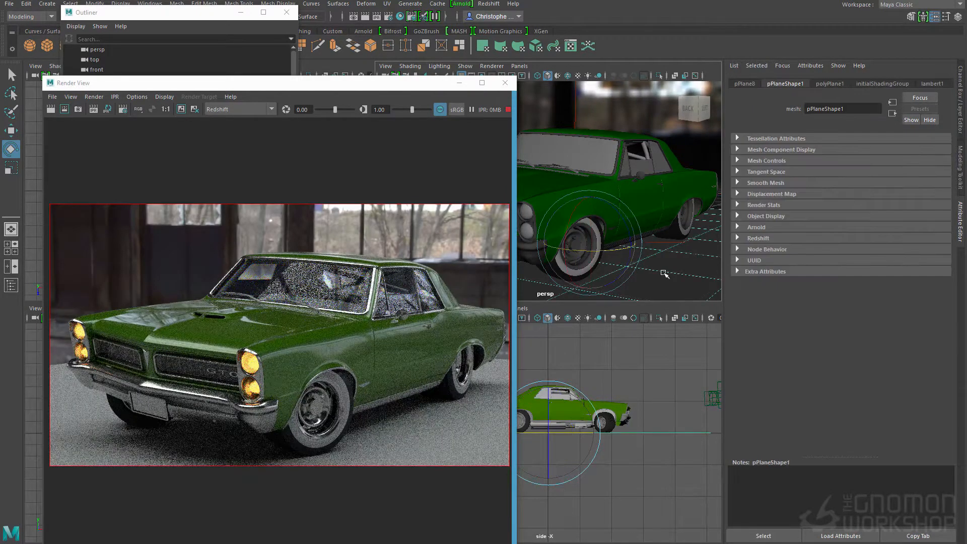
key(ctrl+h)
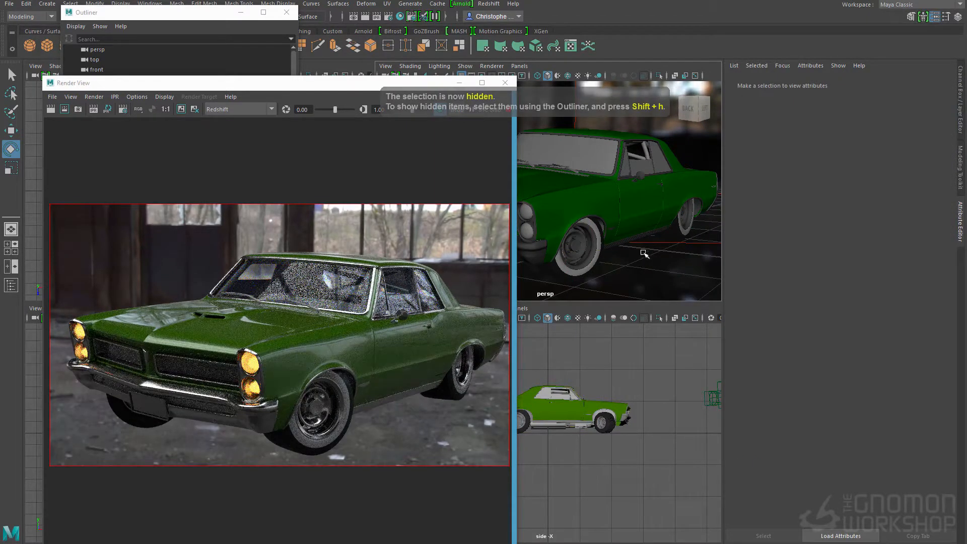
key(ctrl+z)
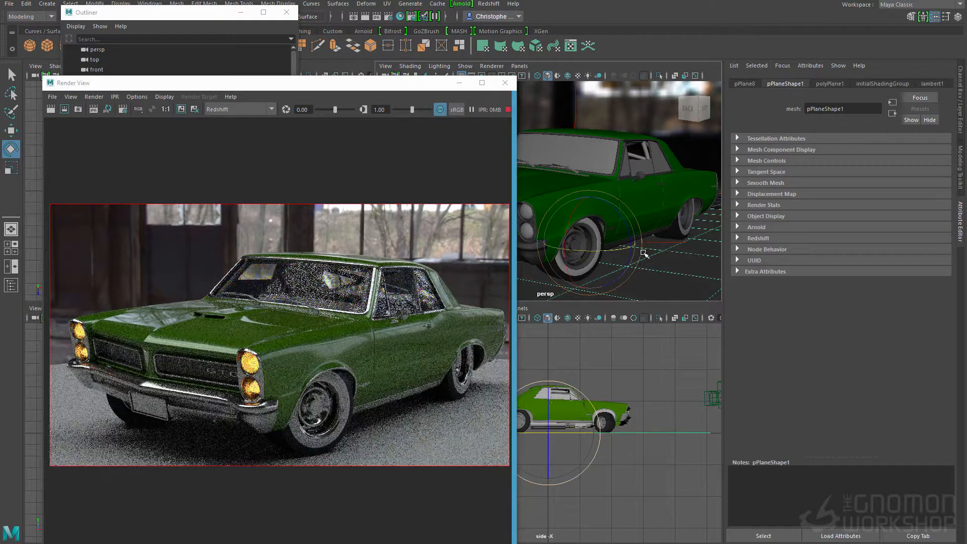
key(q)
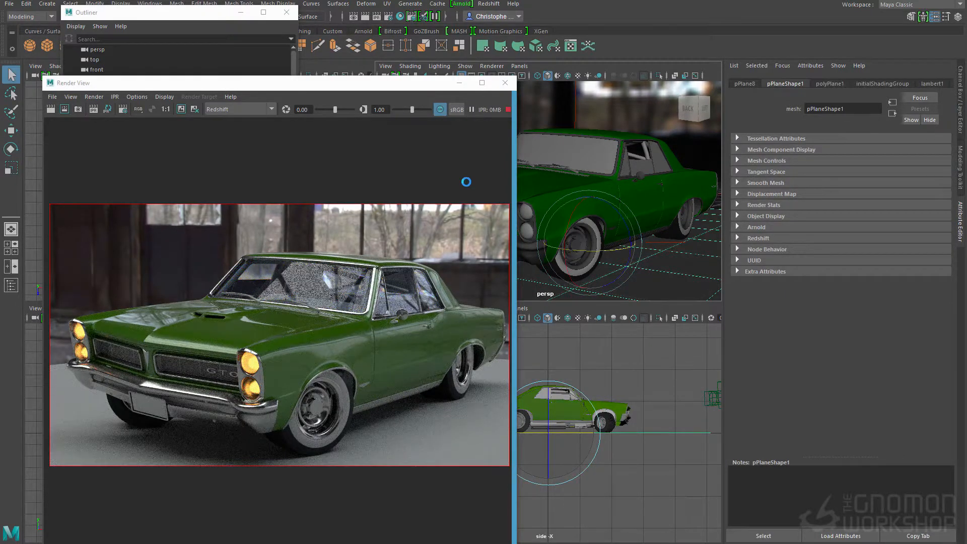
key(e)
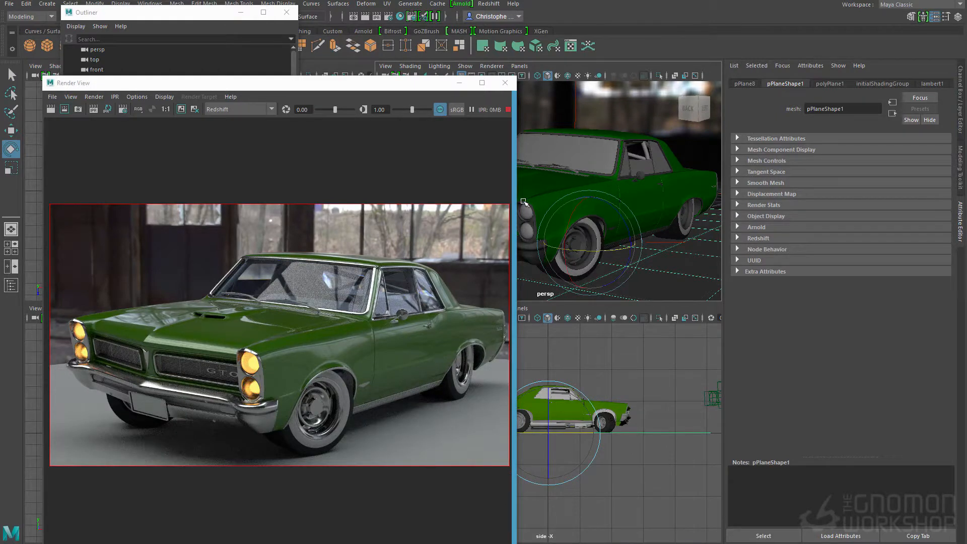
- Assign a new Redshift Material to the interior frame seen through the side window, moving the Render View clear of the viewport
click(638, 149)
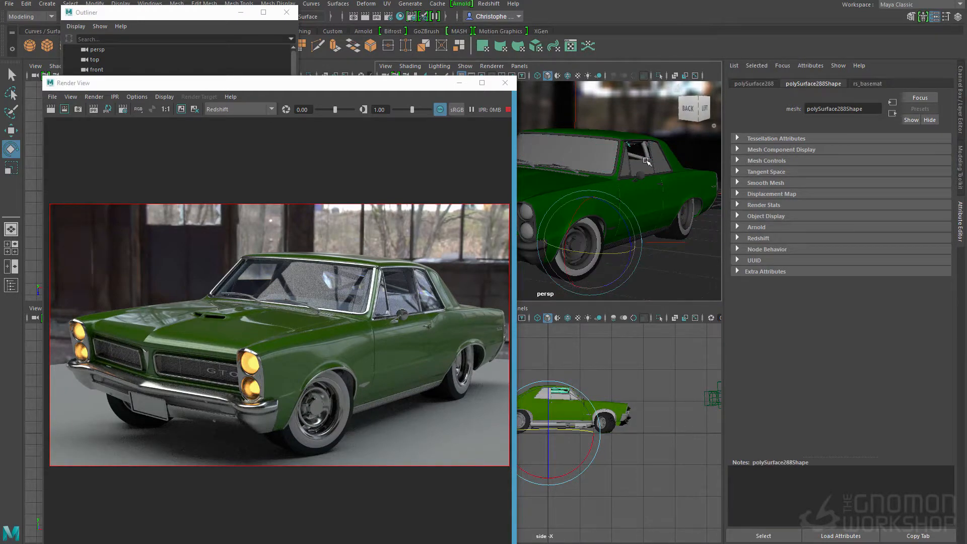
key(q)
key(space)
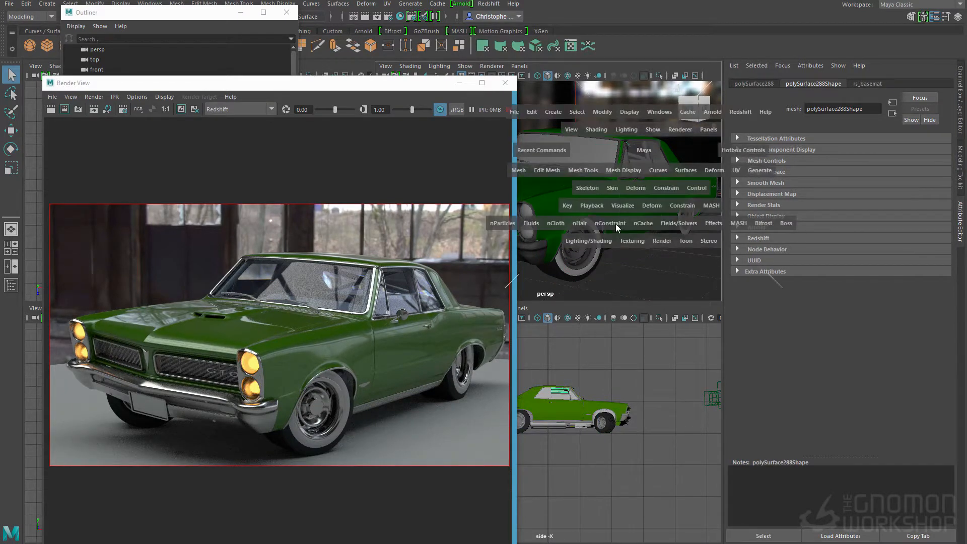
click(599, 240)
click(620, 279)
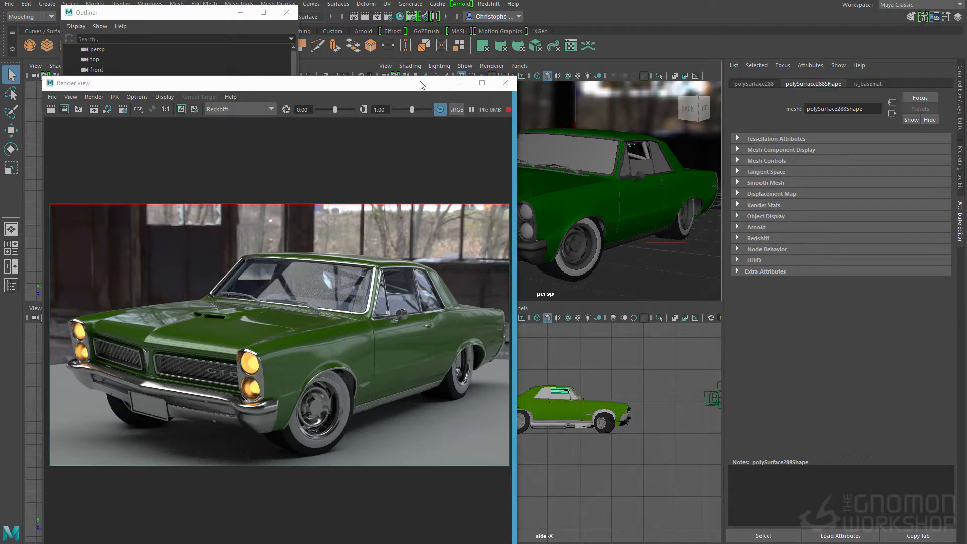
drag(395, 85, 364, 91)
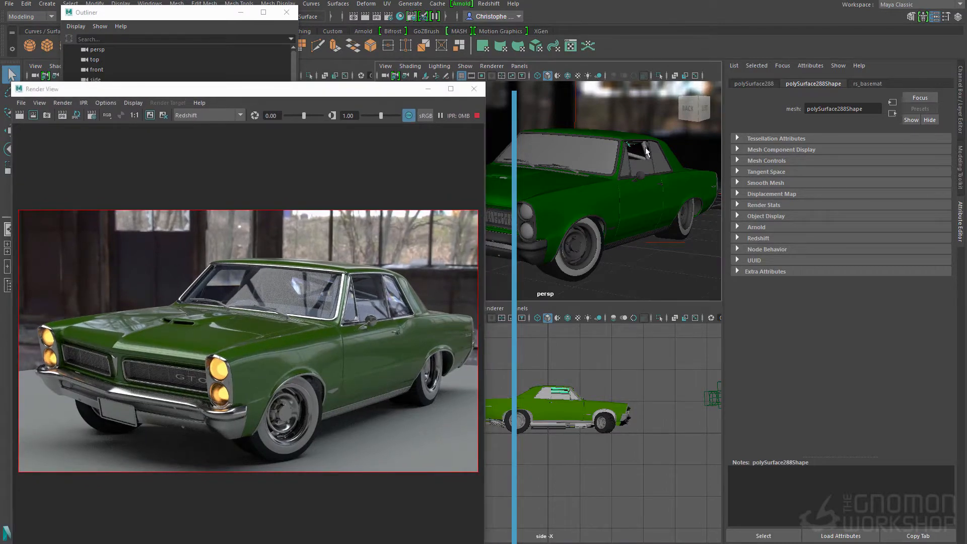
key(space)
click(604, 237)
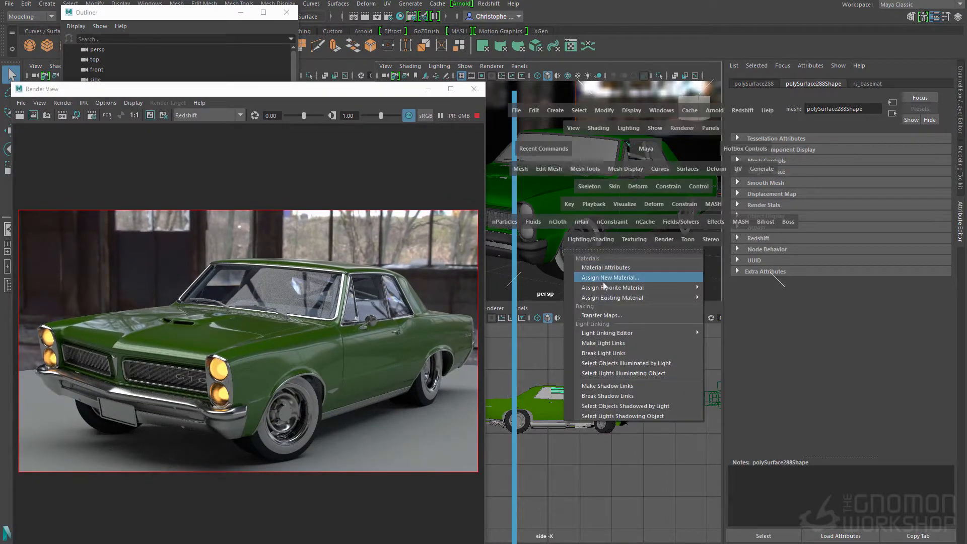
click(603, 282)
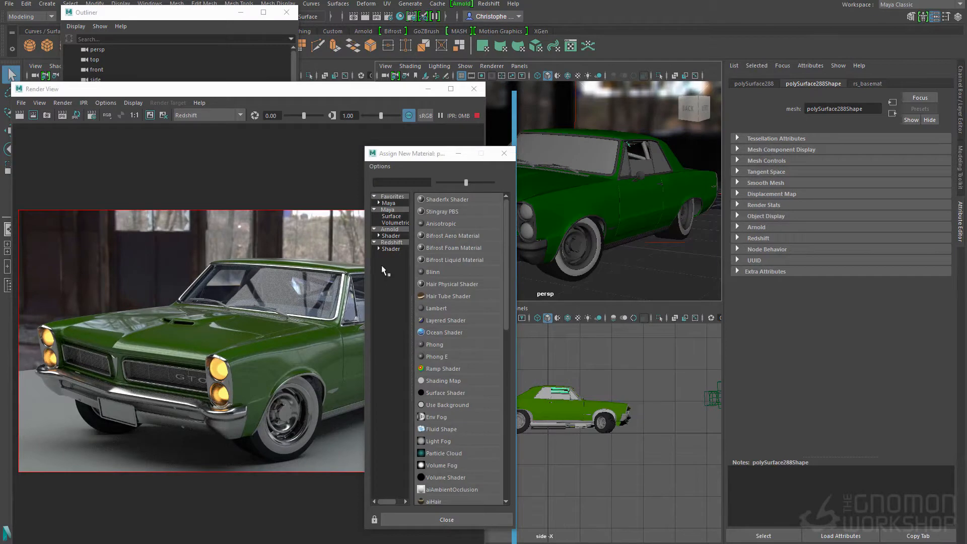
click(395, 249)
click(450, 246)
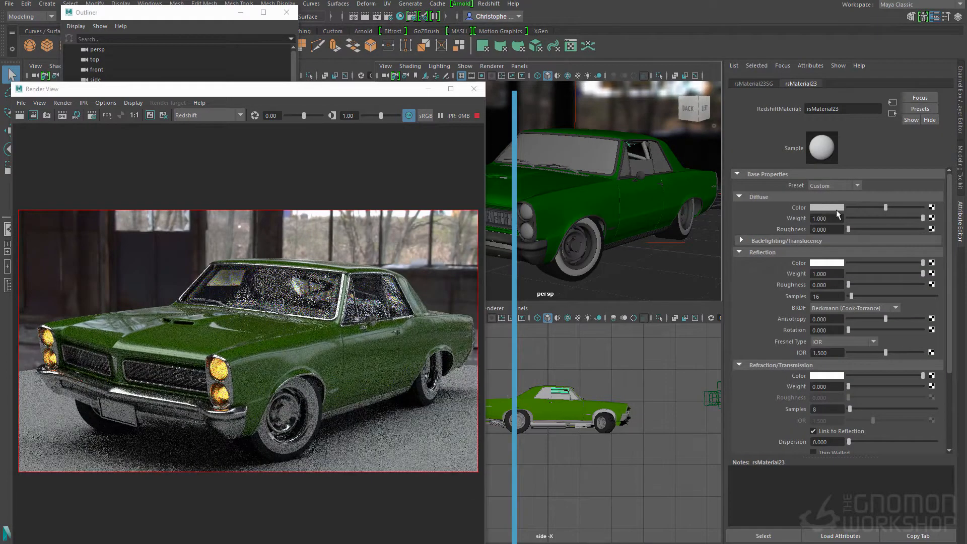
- Try pink, dark red and orange as the diffuse color of the new interior material
click(822, 206)
click(939, 235)
click(923, 229)
drag(926, 229, 930, 231)
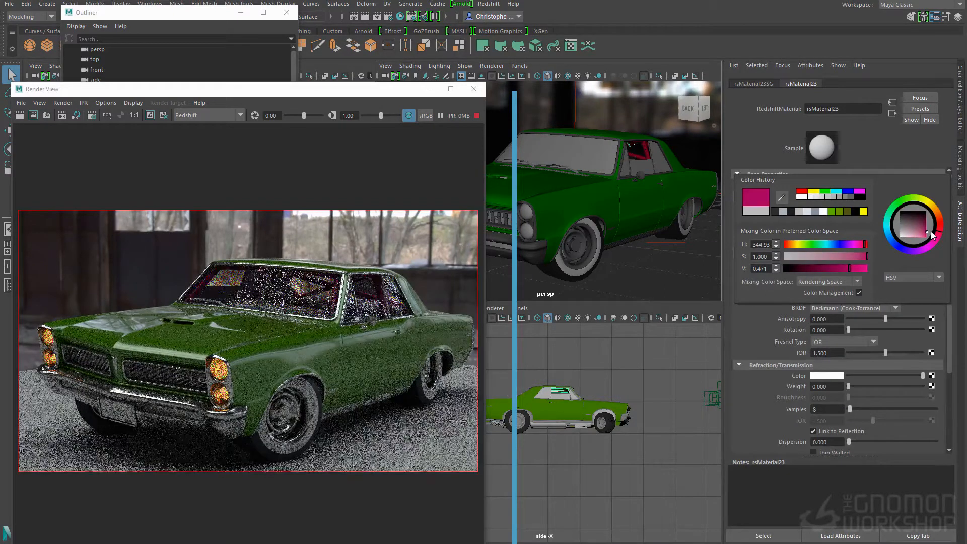
click(940, 226)
click(926, 223)
click(942, 228)
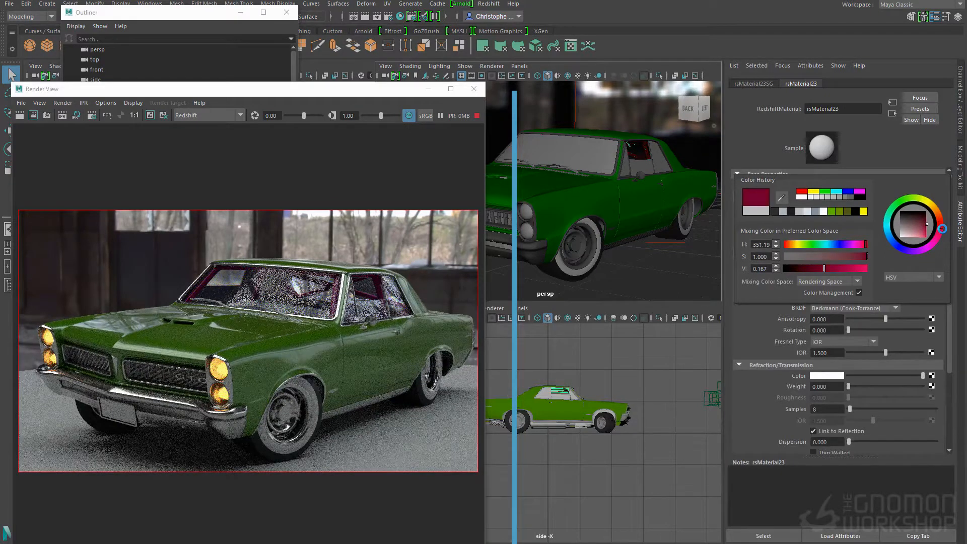
mouse_move(941, 229)
mouse_down()
mouse_move(942, 214)
mouse_move(930, 244)
mouse_up()
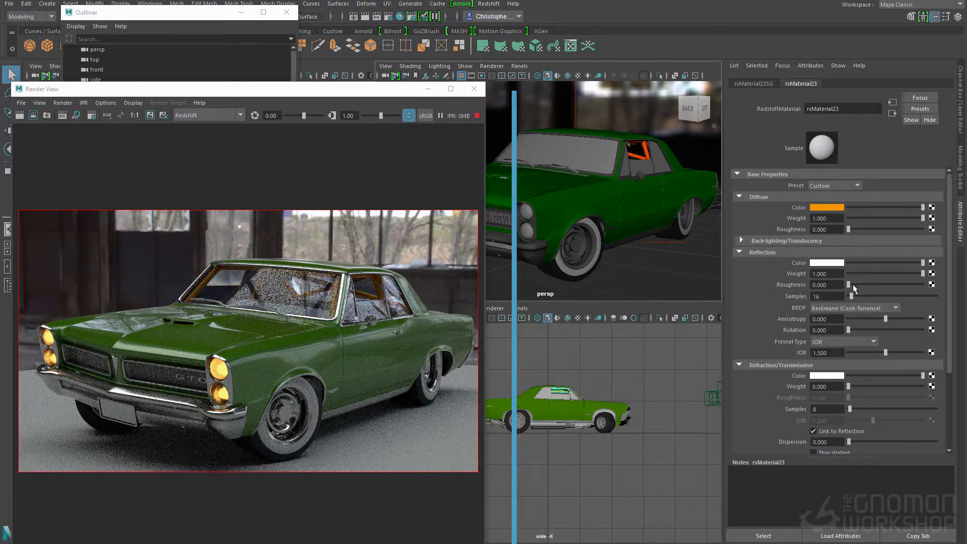
- Set the interior material's diffuse color to red with weight 1.000, and its reflection weight to 0.678 and roughness to 0.377
drag(893, 282, 899, 280)
drag(882, 218, 907, 220)
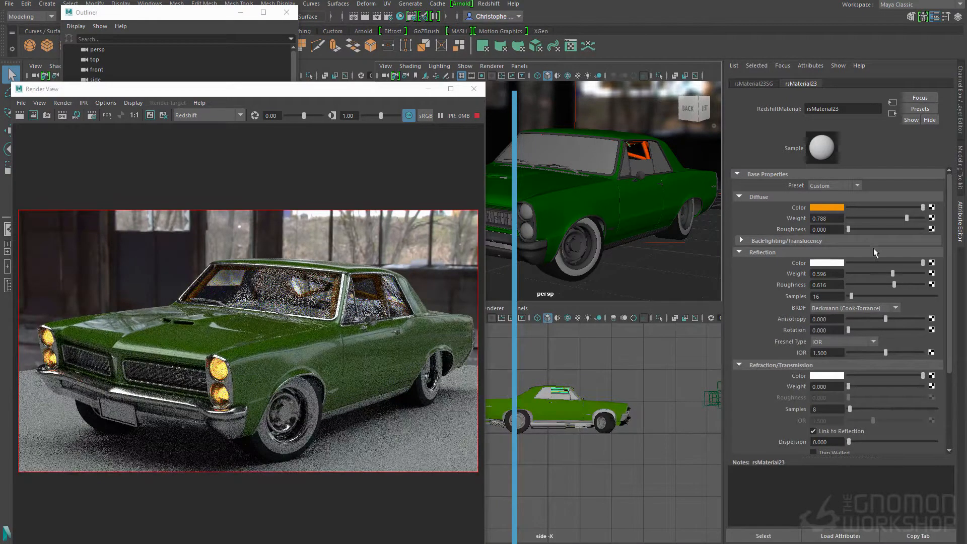
click(832, 210)
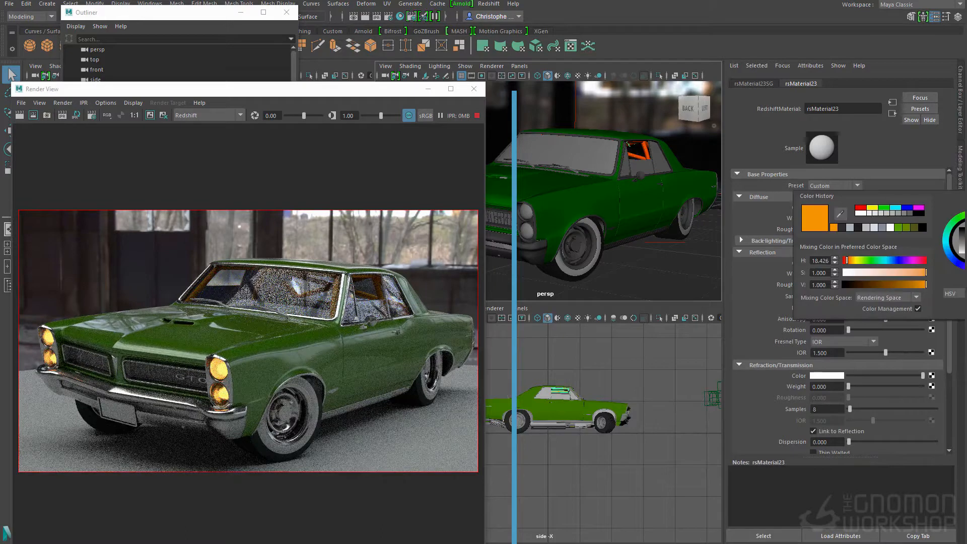
drag(846, 261, 878, 284)
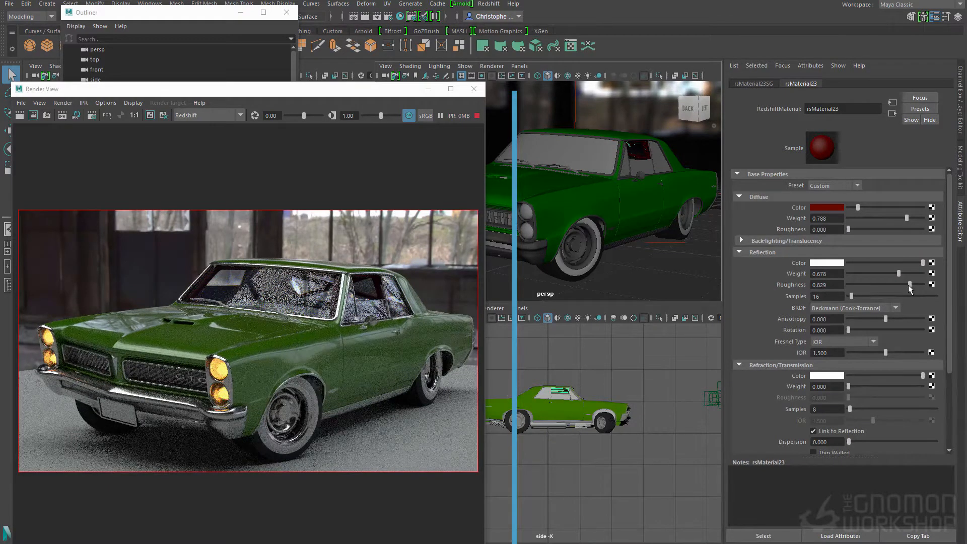
drag(910, 285, 876, 284)
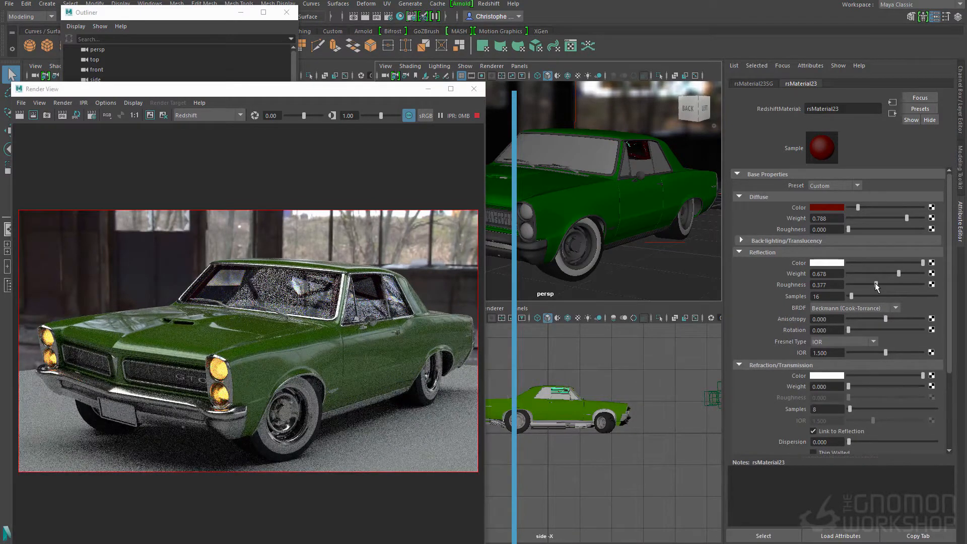
drag(902, 219, 925, 217)
drag(865, 208, 872, 208)
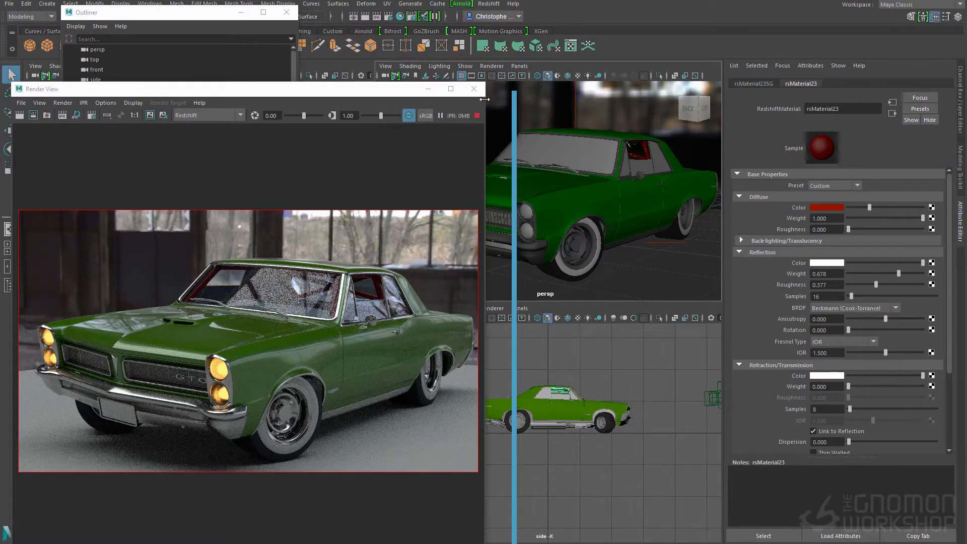
- Reposition the Render View and examine the red interior through the car's windows in a closer render
drag(408, 90, 415, 42)
scroll(584, 164, up, 10)
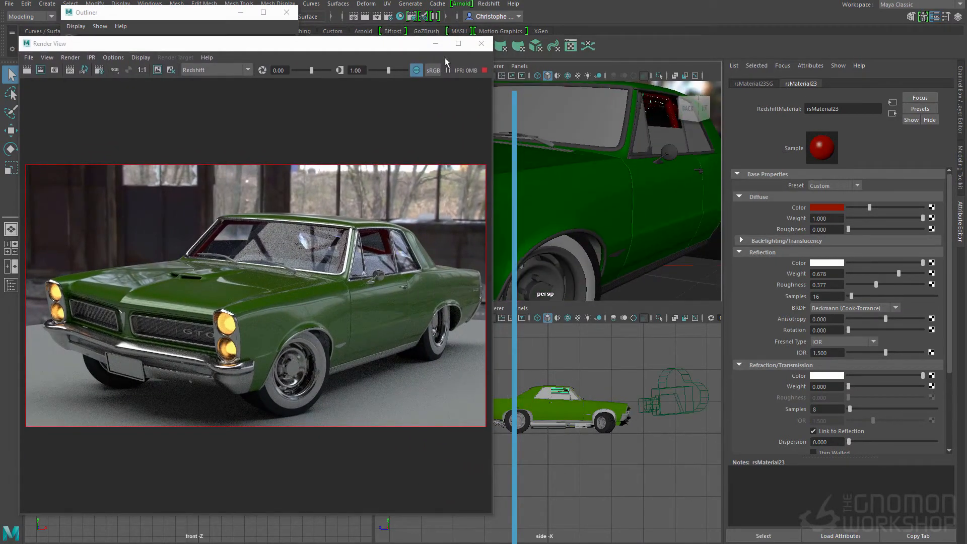
mouse_move(401, 48)
mouse_down()
mouse_move(460, 53)
mouse_move(375, 91)
mouse_move(383, 61)
mouse_move(394, 65)
mouse_up()
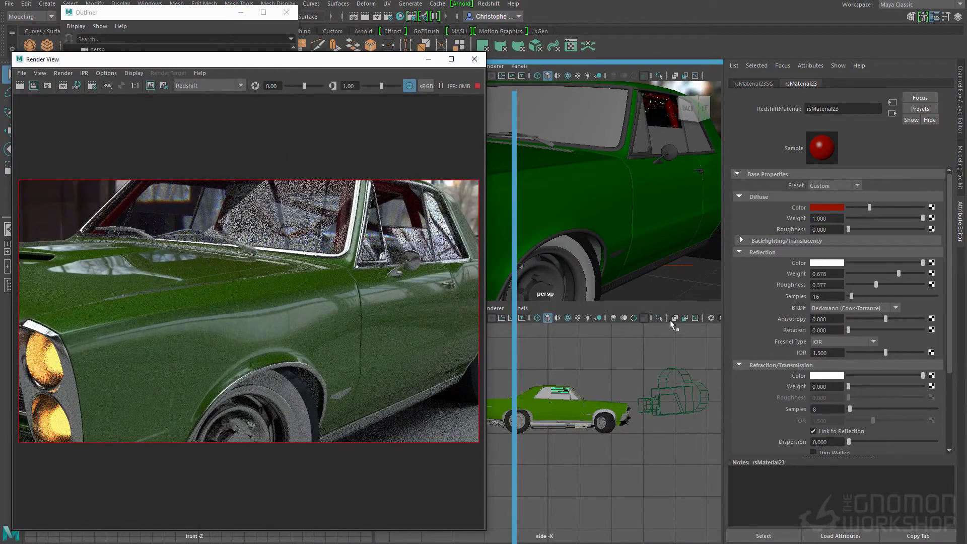